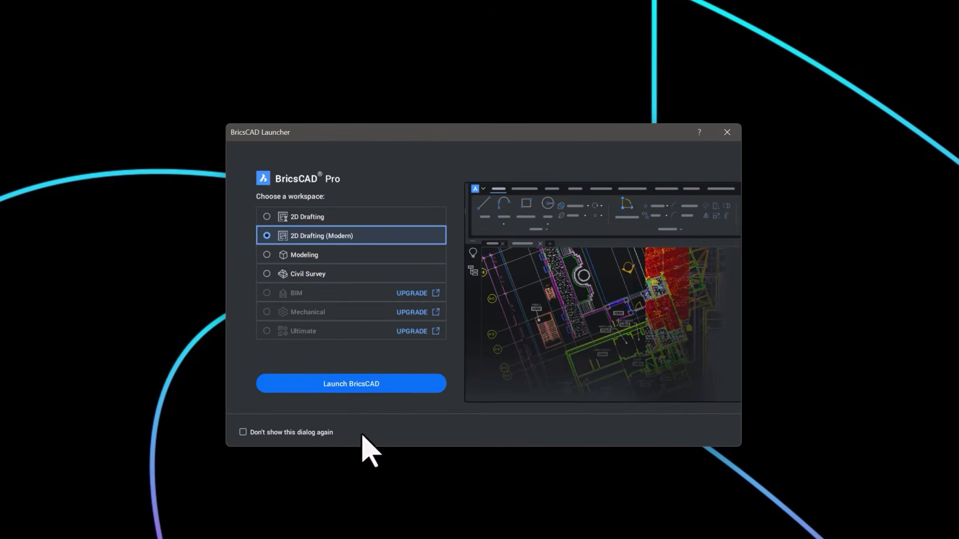
# Step: Launch the 2D Drafting (Modern) workspace and add a new tool palette named Dblocks
pyautogui.click(349, 386)
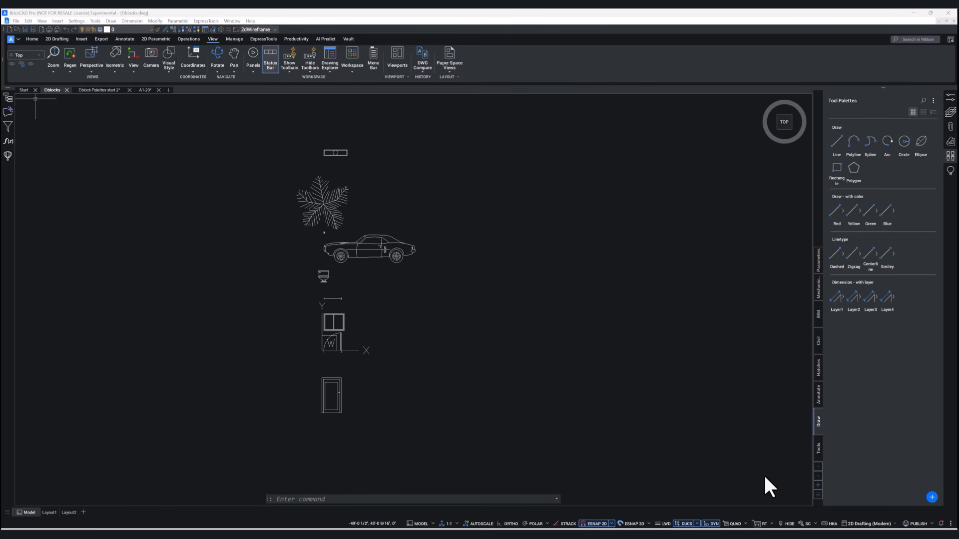
pyautogui.click(818, 485)
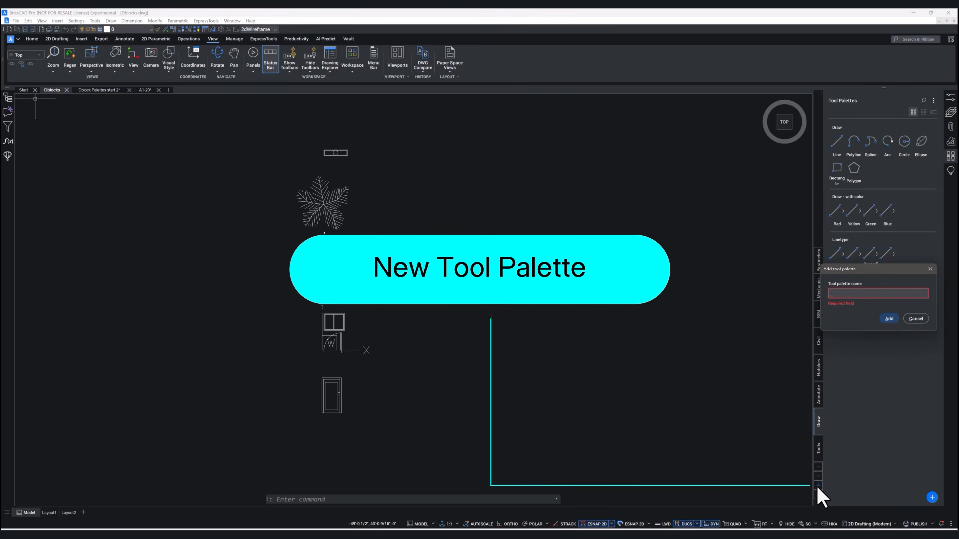
pyautogui.write('Dblocks')
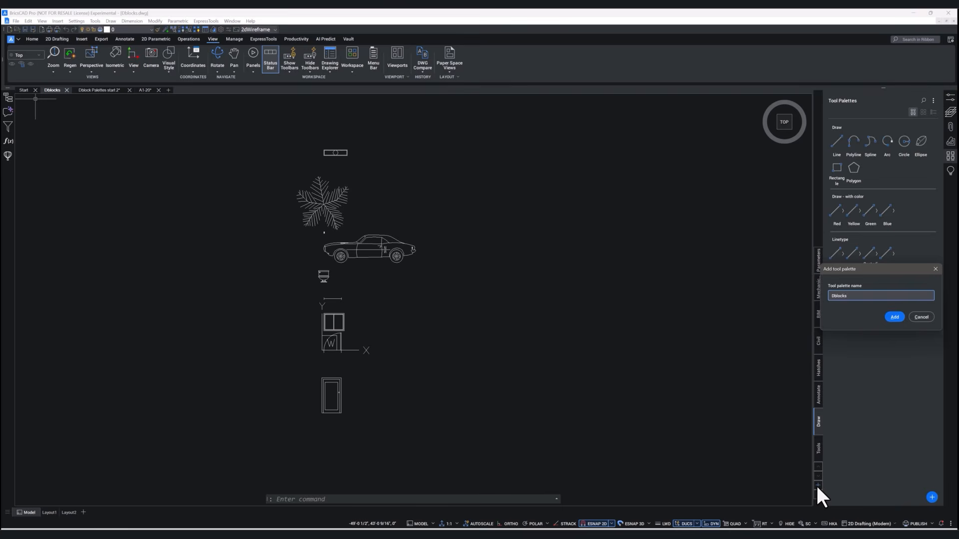
pyautogui.click(887, 317)
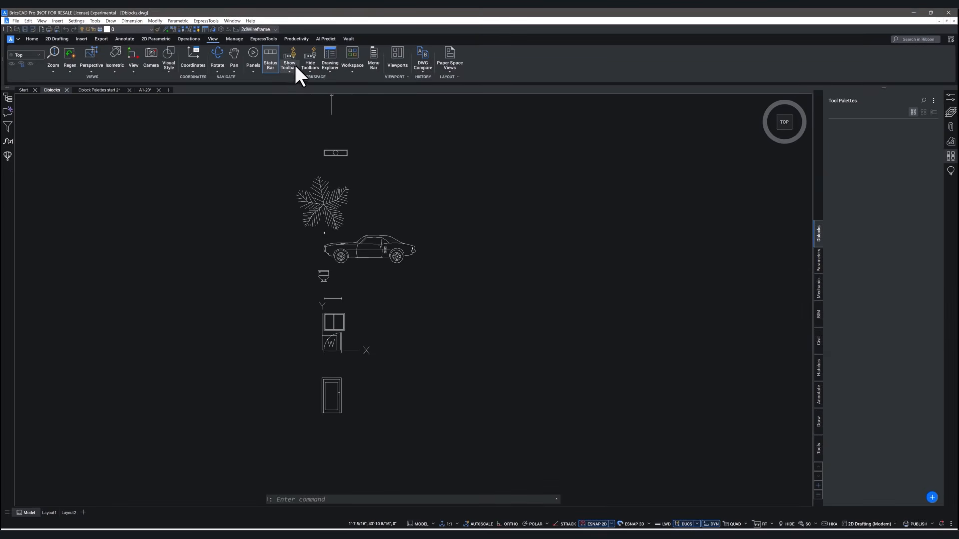
# Step: Add all block definitions of the Dblocks drawing to the Dblocks tool palette and show its tools as a list
pyautogui.click(330, 72)
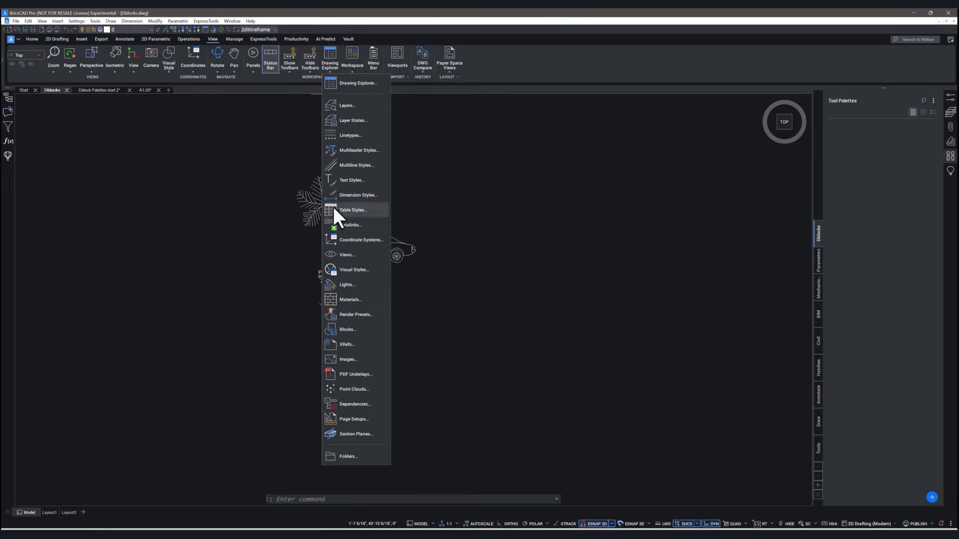
pyautogui.click(343, 331)
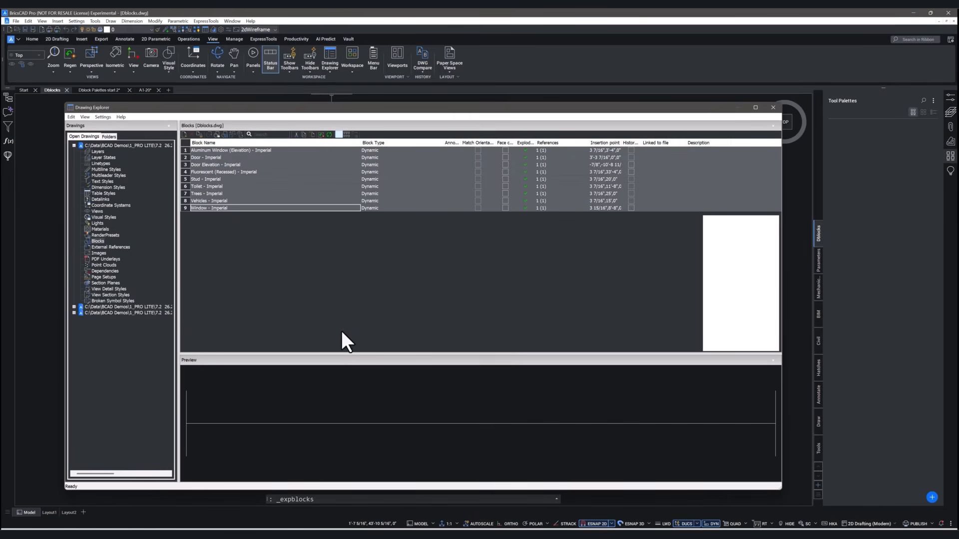
pyautogui.click(270, 150)
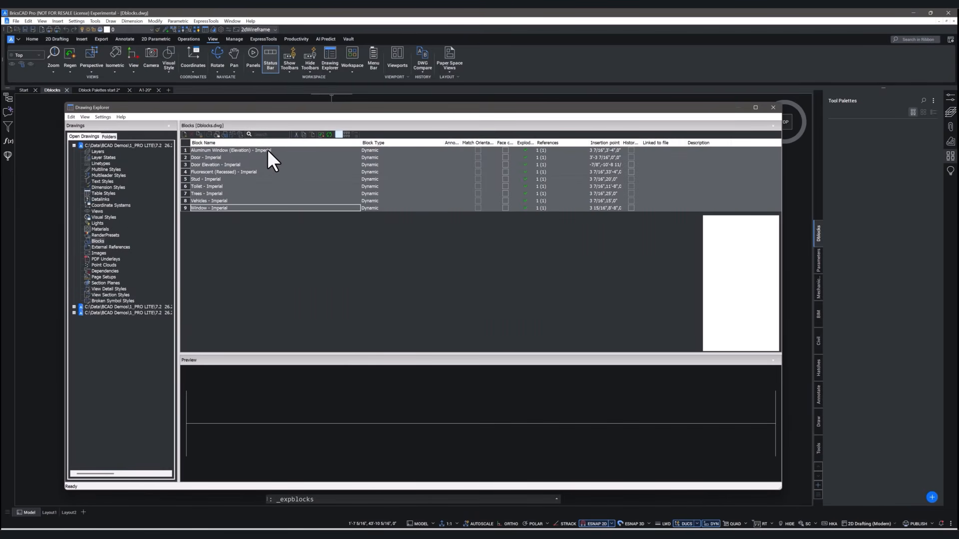
pyautogui.rightClick(248, 206)
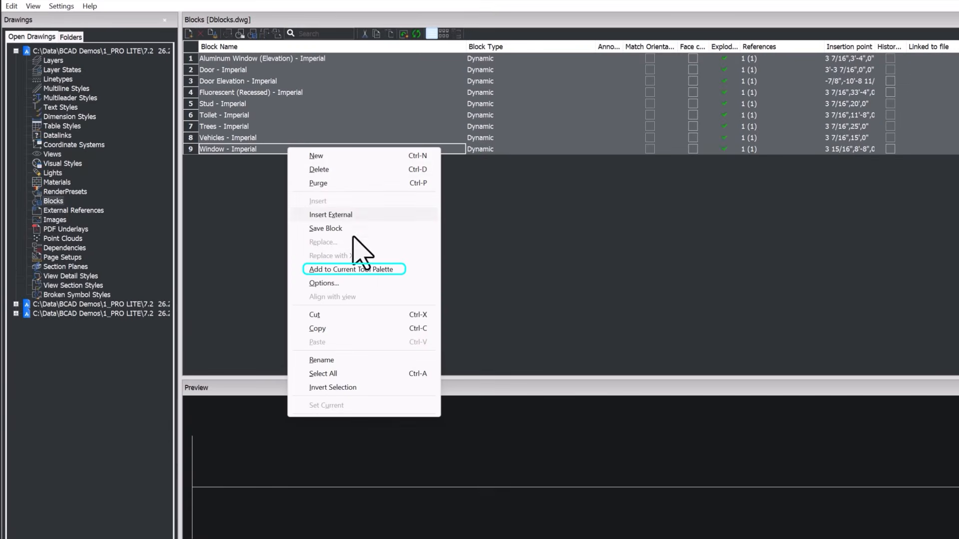
pyautogui.click(354, 270)
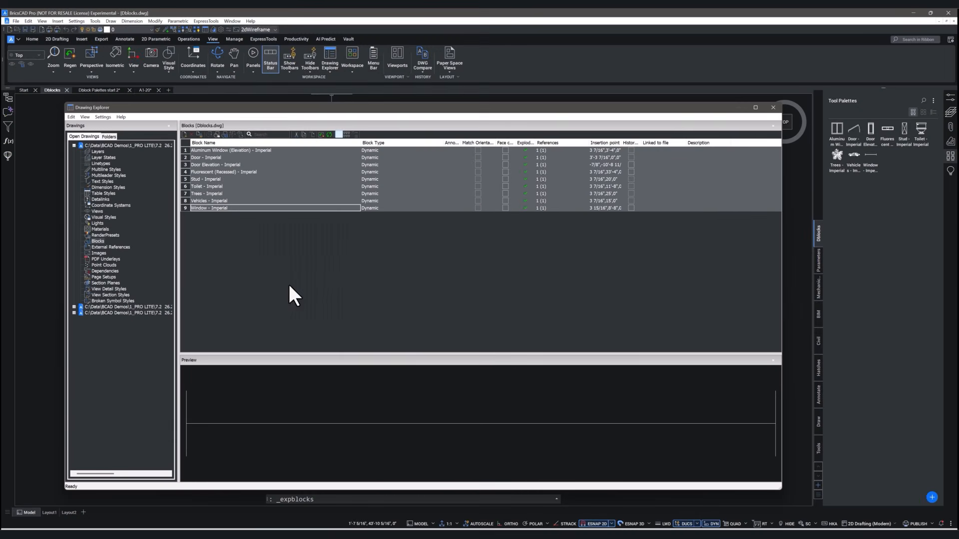
pyautogui.click(773, 107)
pyautogui.click(932, 112)
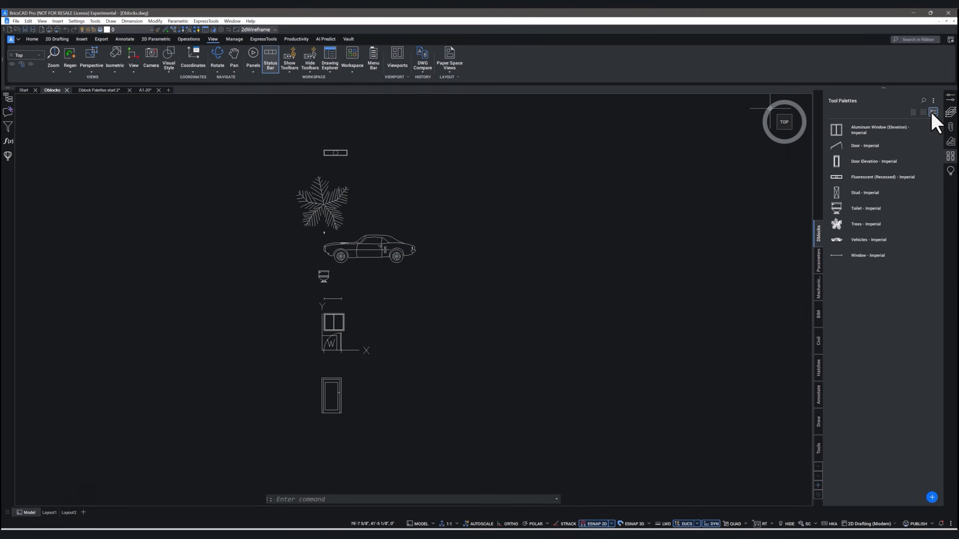
# Step: Insert the Door - Imperial block from the palette into the Dblock Palettes start 2 drawing and select it
pyautogui.click(97, 90)
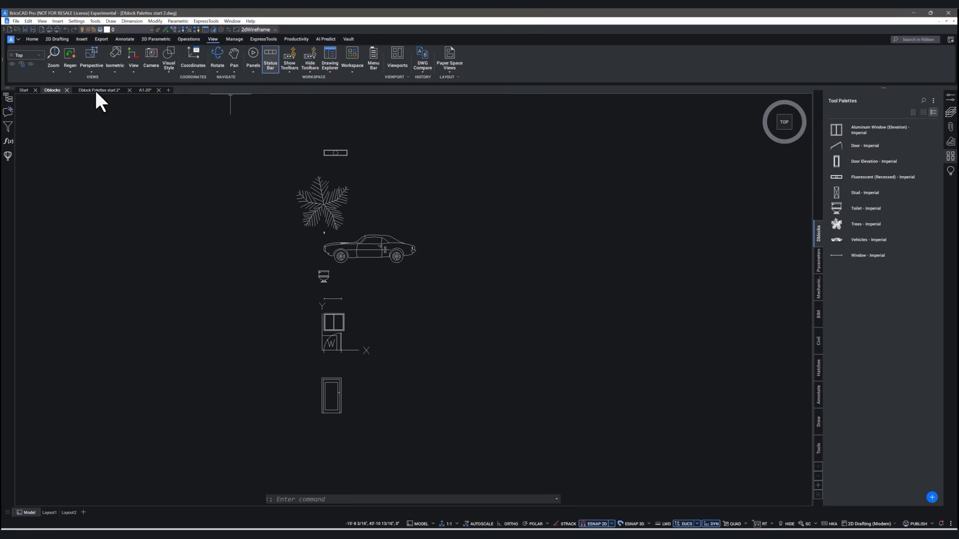
pyautogui.click(838, 145)
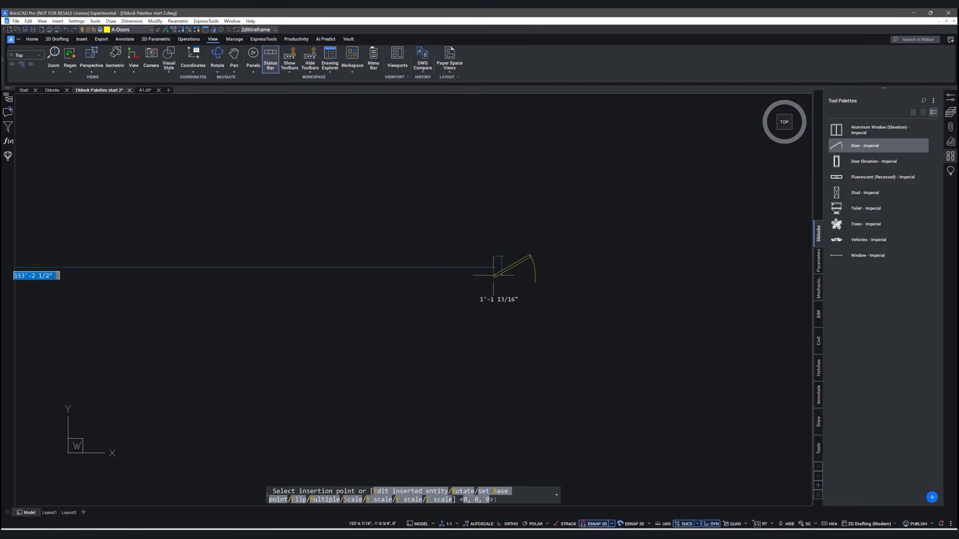
pyautogui.click(407, 260)
pyautogui.click(512, 242)
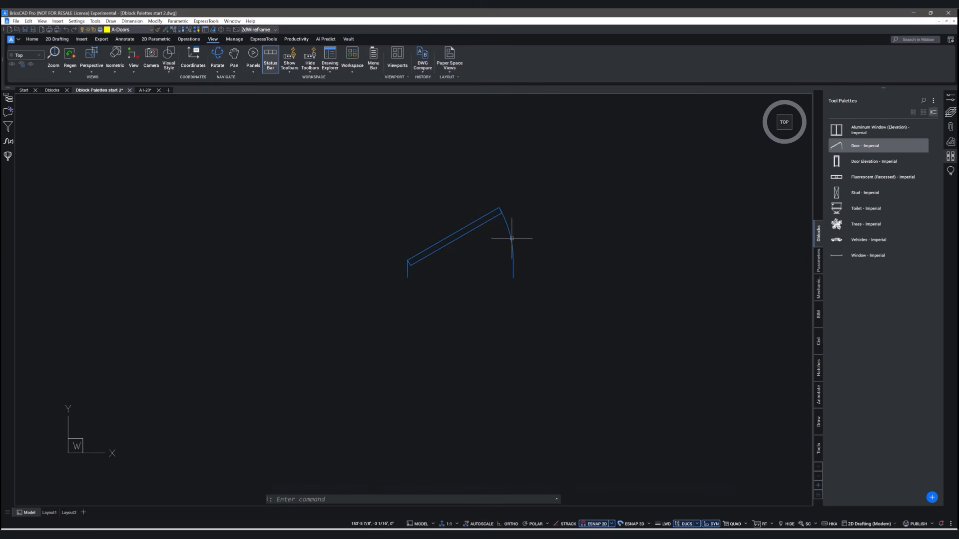
# Step: Flip the door's hinge side and swing direction with its grips and flip both back
pyautogui.click(461, 305)
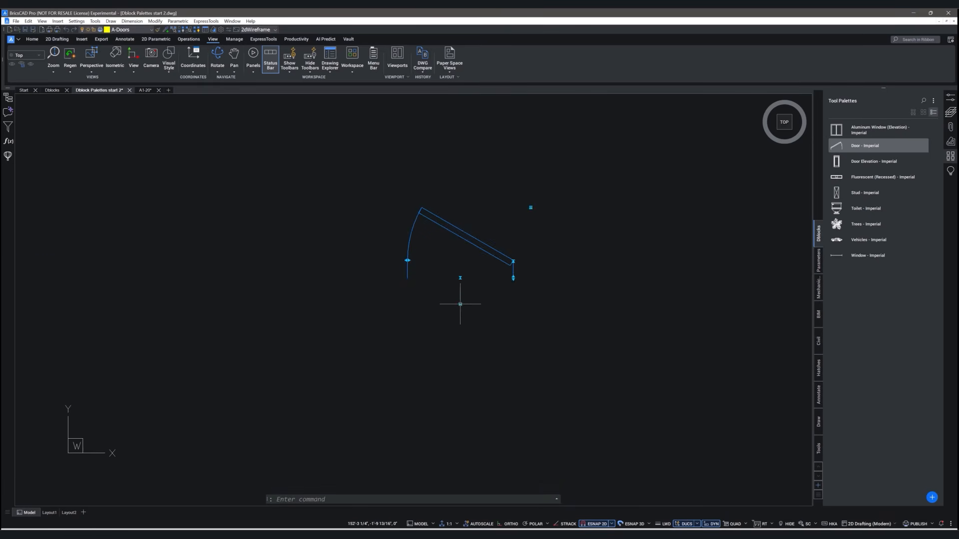
pyautogui.click(460, 278)
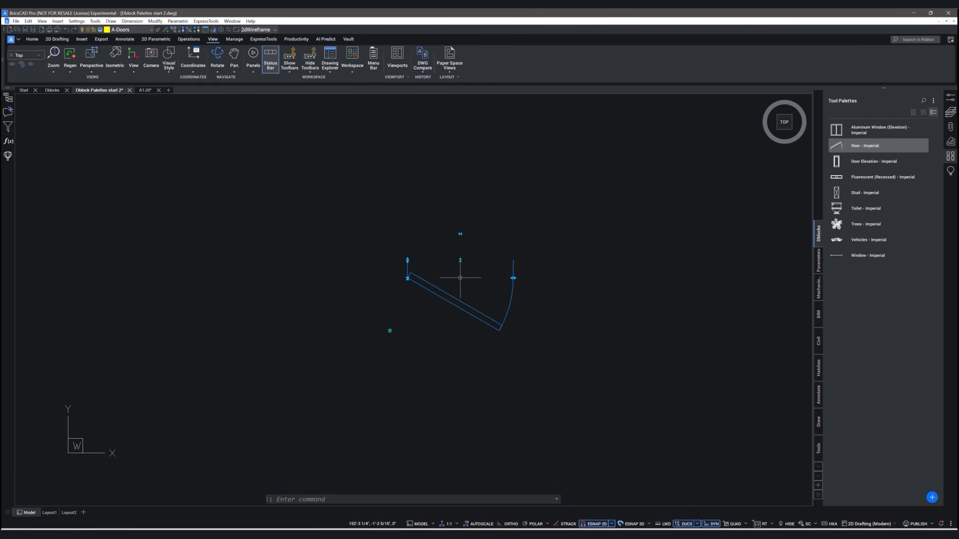
pyautogui.click(460, 261)
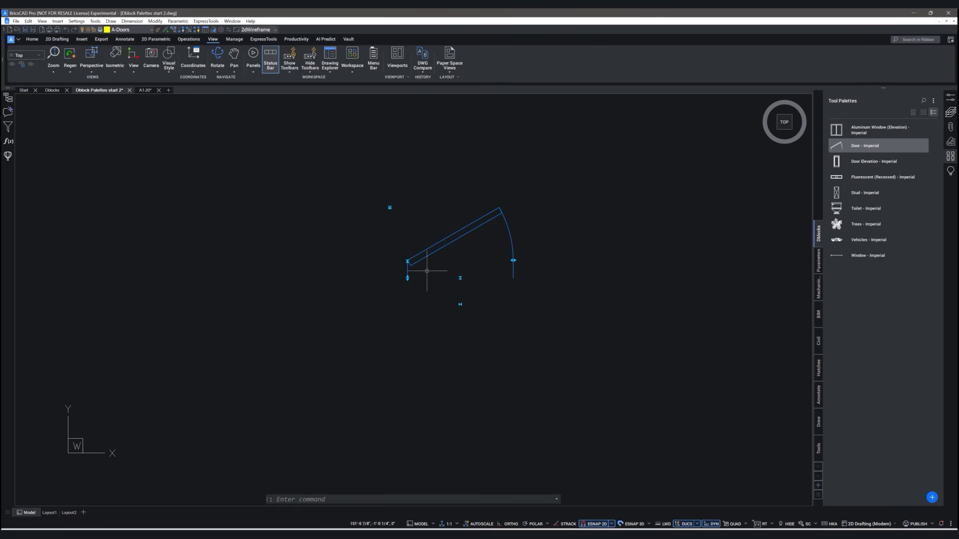
# Step: Stretch the inserted door's wall thickness to 6" and set its opening angle to 45º
pyautogui.click(409, 278)
pyautogui.click(407, 308)
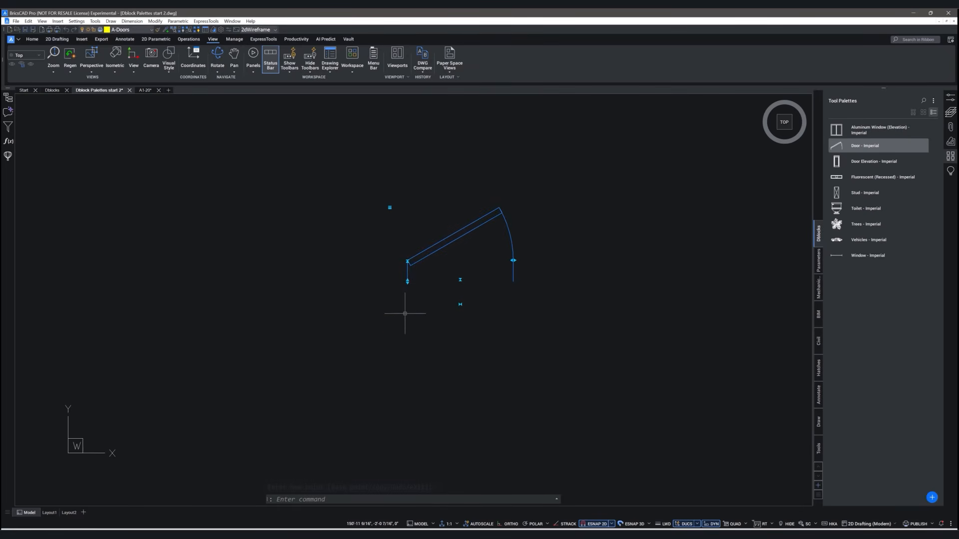
pyautogui.click(390, 208)
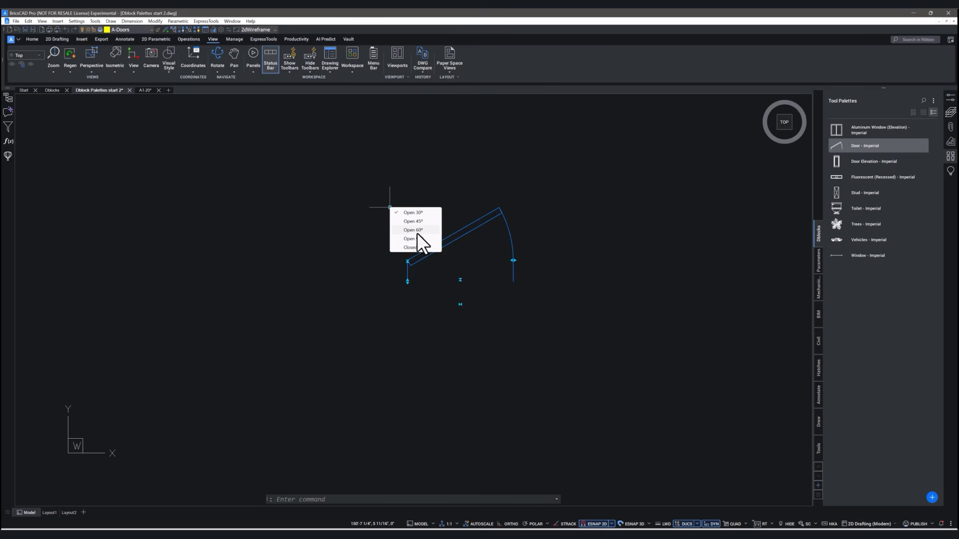
pyautogui.click(429, 221)
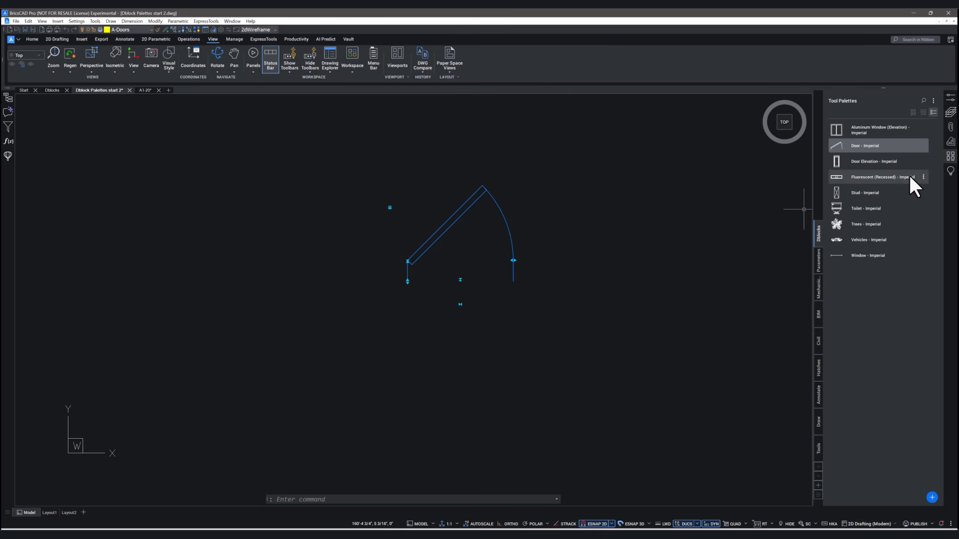
# Step: Examine the door's custom properties and their options: door size, wall thickness, hinge, swing and opening angle
pyautogui.click(946, 31)
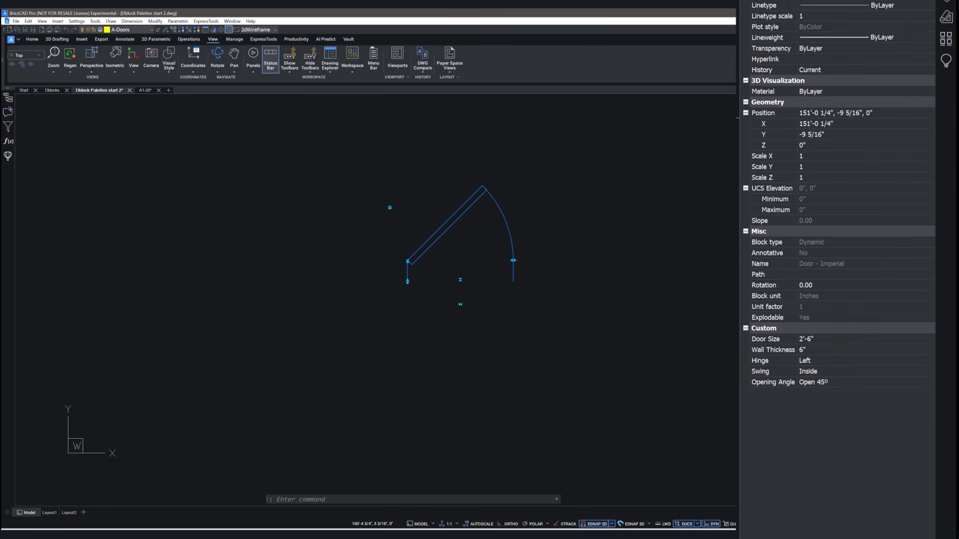
pyautogui.click(850, 327)
pyautogui.click(852, 326)
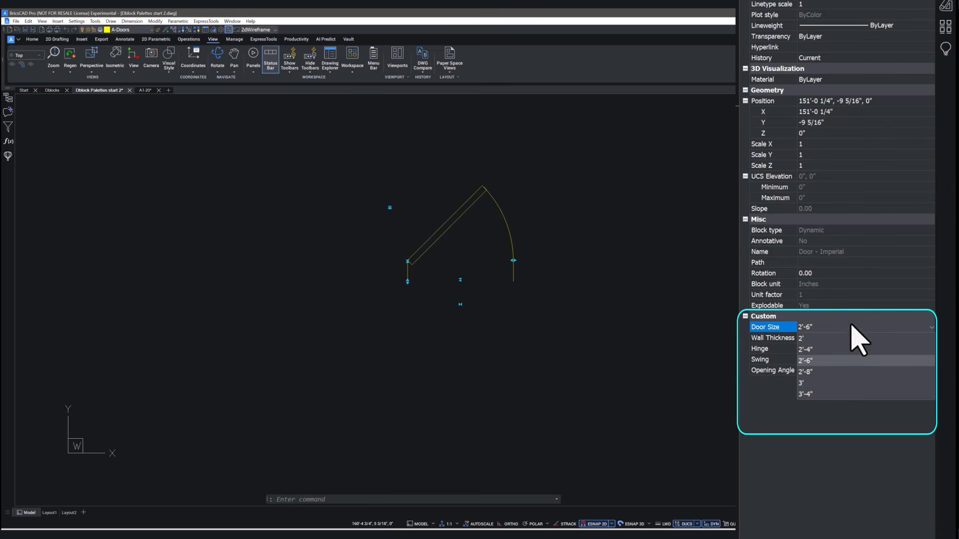
pyautogui.press('Escape')
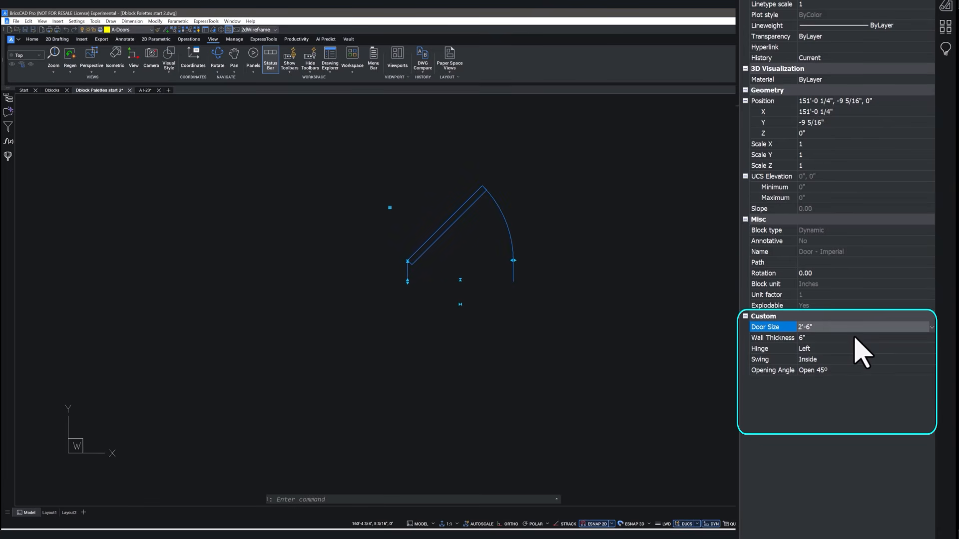
pyautogui.click(854, 338)
pyautogui.click(856, 348)
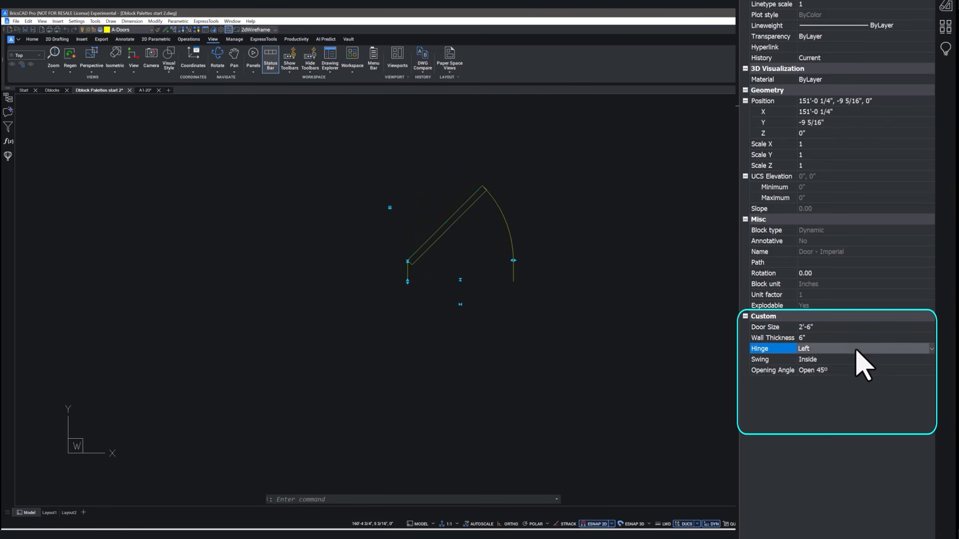
pyautogui.click(857, 349)
pyautogui.click(857, 351)
pyautogui.click(856, 359)
pyautogui.click(856, 359)
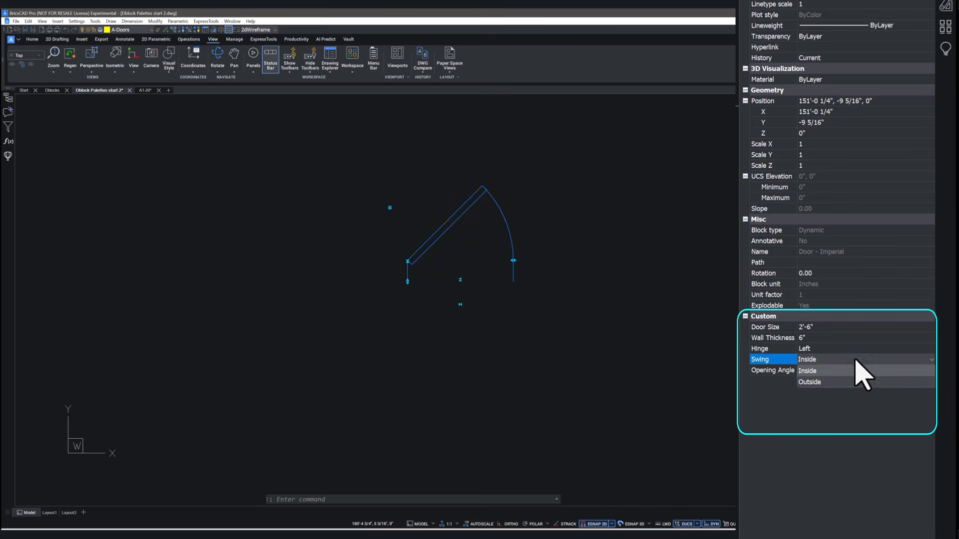
pyautogui.click(856, 360)
pyautogui.click(855, 370)
pyautogui.click(855, 370)
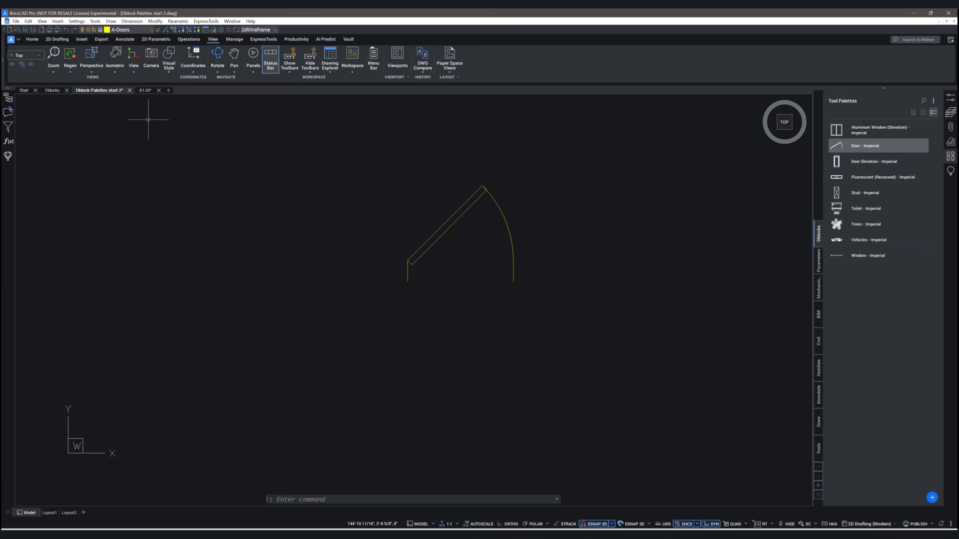
# Step: Place a trial Door - Imperial block at the wall end beside the upper room's opening in the A1-20 drawing and delete it again
pyautogui.click(150, 93)
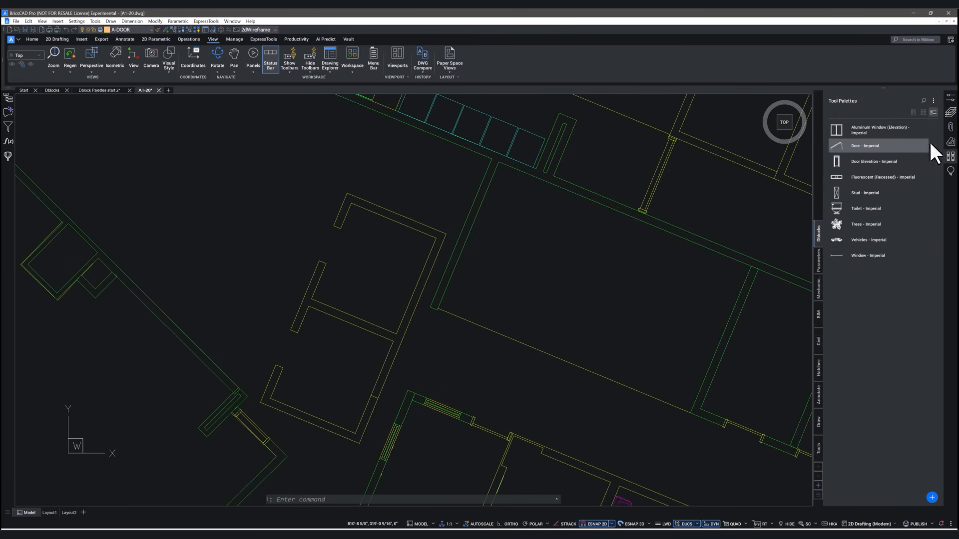
pyautogui.moveTo(859, 145); pyautogui.dragTo(385, 248)
pyautogui.scroll(4, 342, 226)
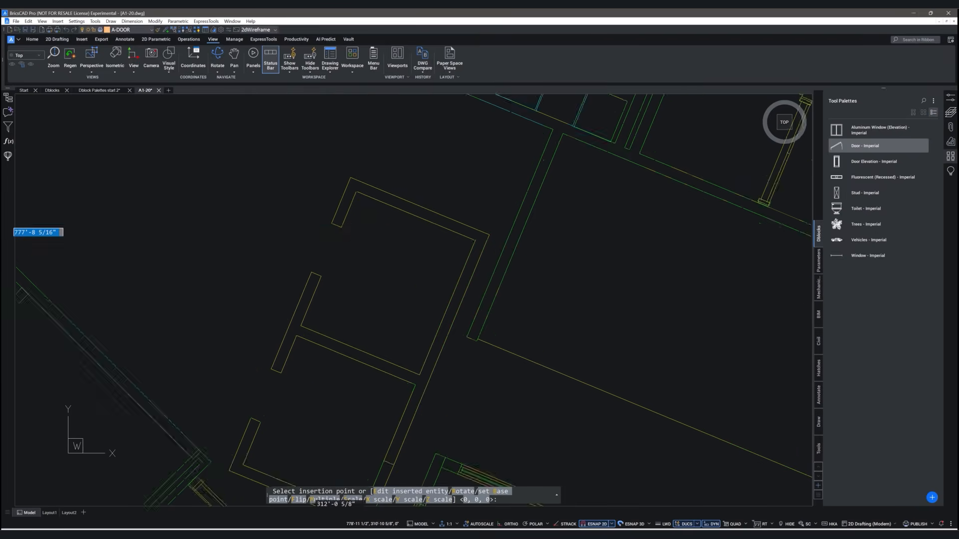
pyautogui.click(342, 226)
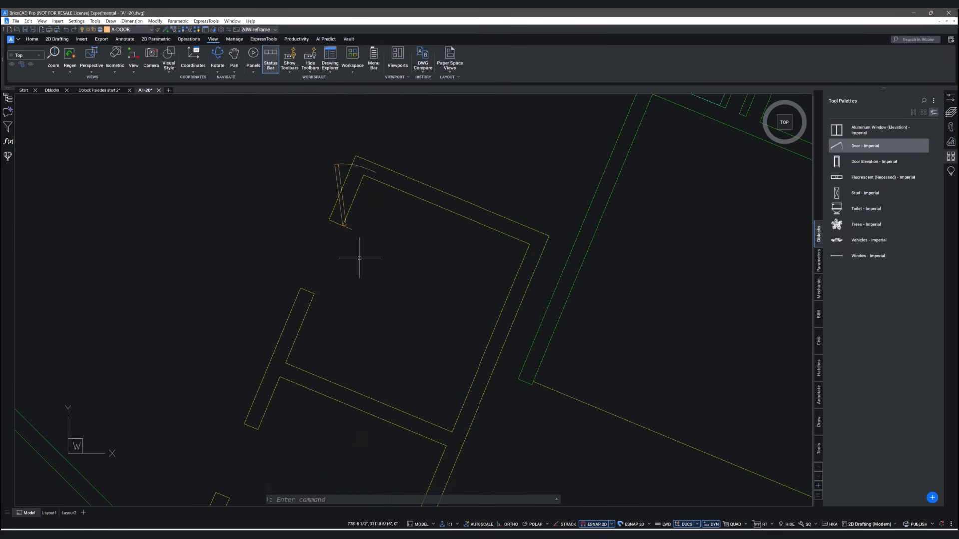
pyautogui.click(335, 169)
pyautogui.press('Delete')
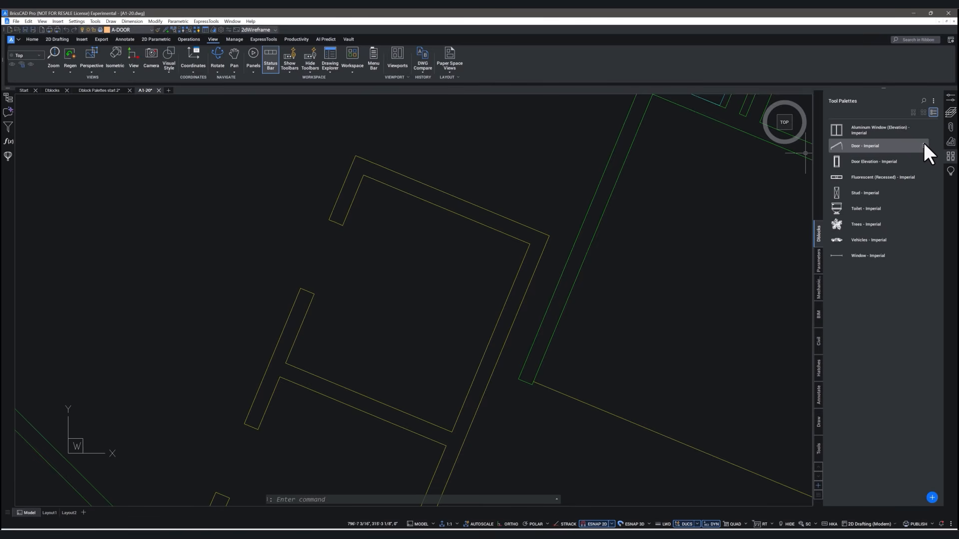
# Step: Set Prompt for rotation to Yes in the tool properties of Door - Imperial, widening the property name column
pyautogui.rightClick(923, 144)
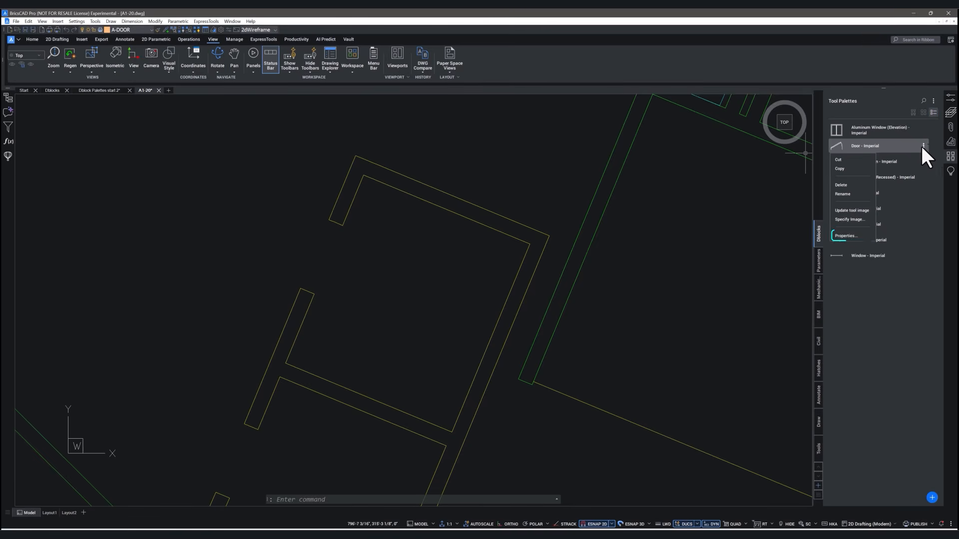
pyautogui.click(849, 235)
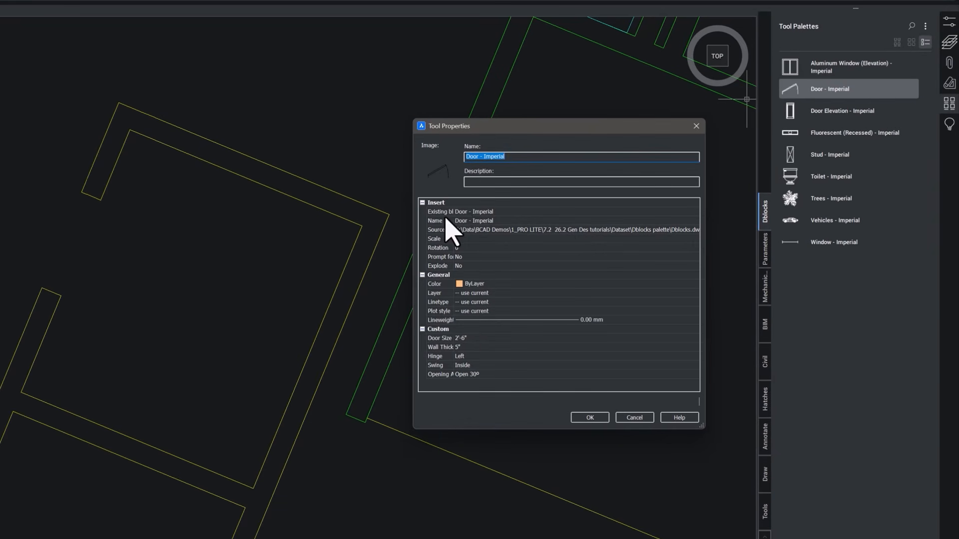
pyautogui.moveTo(454, 219); pyautogui.dragTo(494, 220)
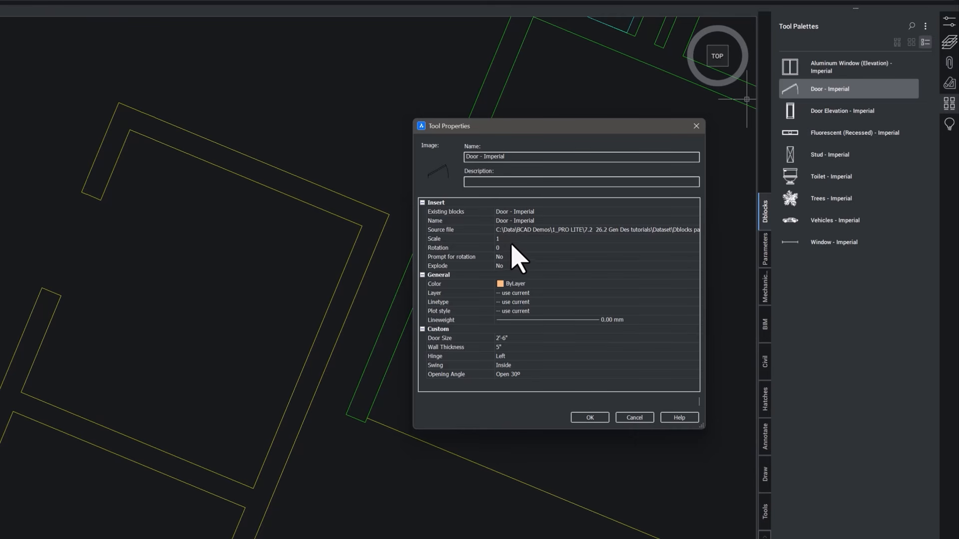
pyautogui.click(513, 248)
pyautogui.click(515, 257)
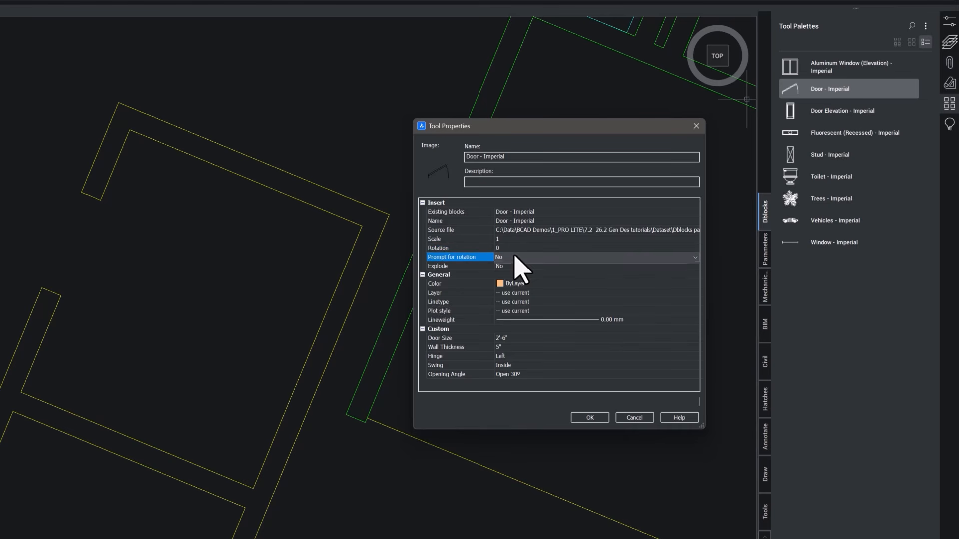
pyautogui.click(516, 258)
pyautogui.click(515, 276)
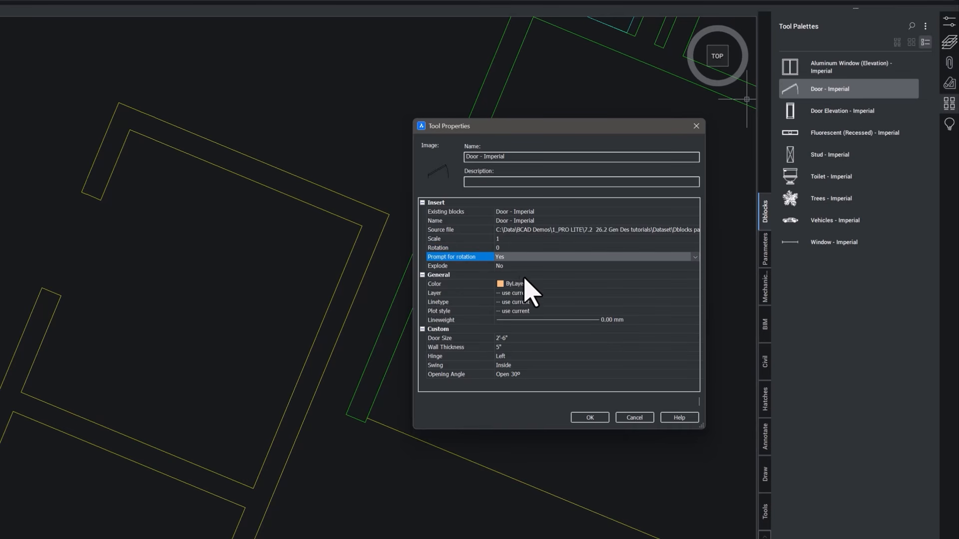
# Step: Assign the Door - Imperial tool to the A-DOOR layer in its tool properties
pyautogui.click(527, 284)
pyautogui.click(533, 293)
pyautogui.click(533, 293)
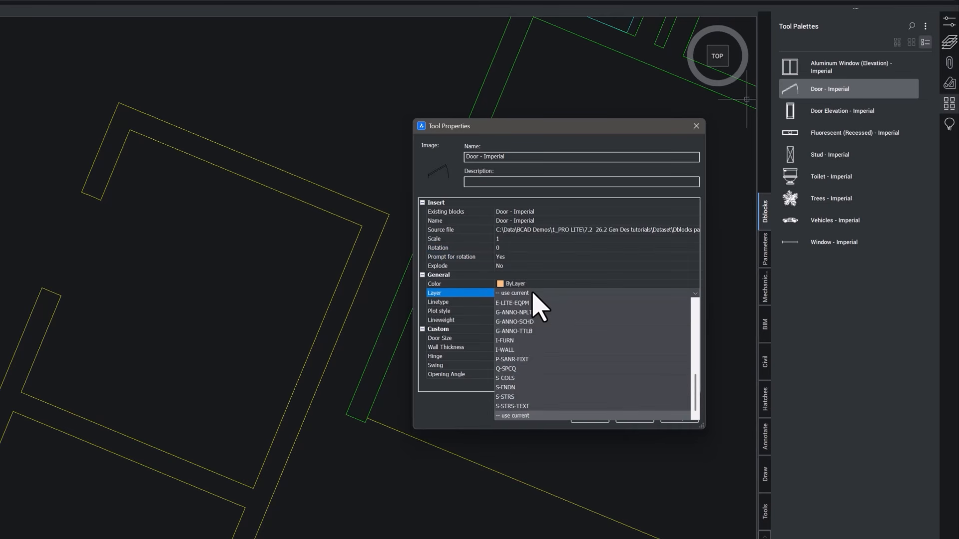
pyautogui.scroll(3, 587, 350)
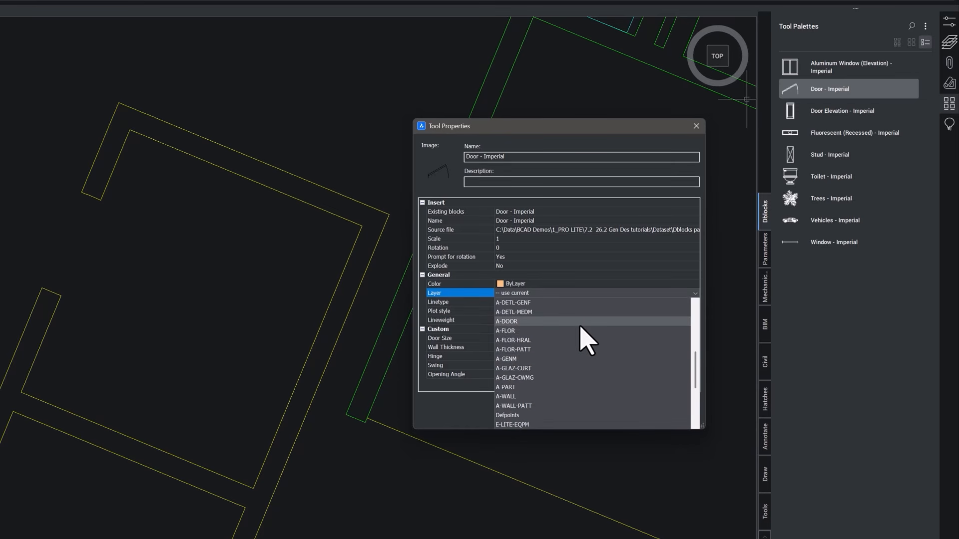
pyautogui.click(580, 325)
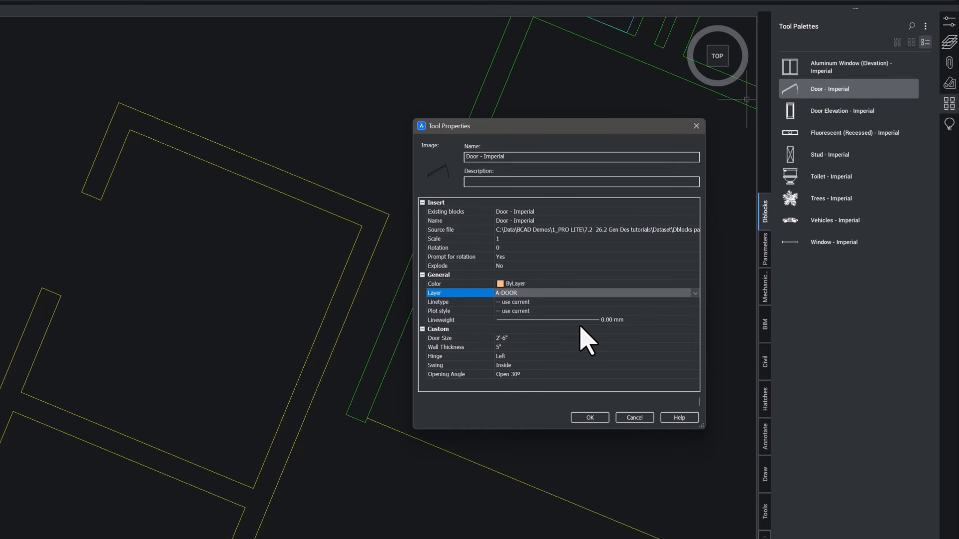
# Step: Set the door tool's door size to 3' and its opening angle to Open 45º, and accept the tool properties
pyautogui.click(555, 338)
pyautogui.click(555, 338)
pyautogui.click(540, 385)
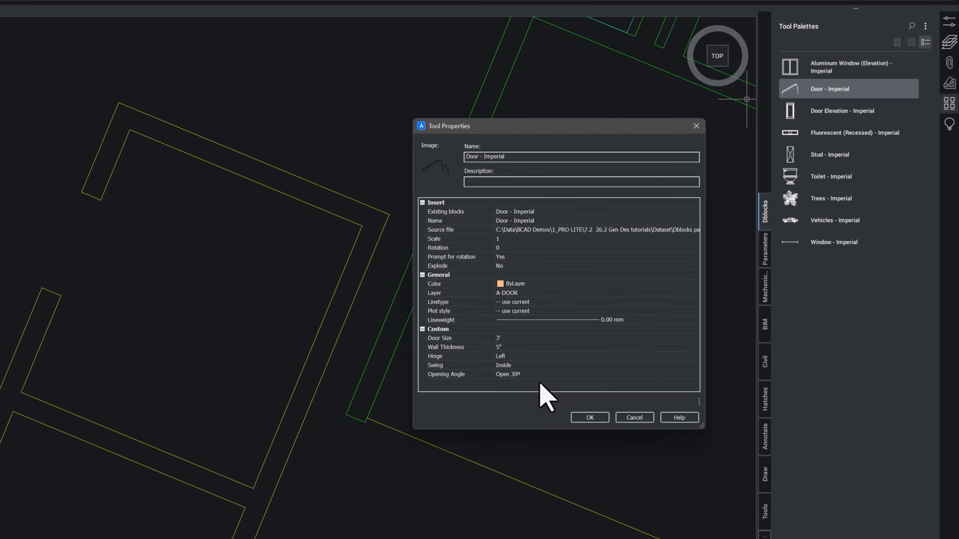
pyautogui.click(542, 374)
pyautogui.click(542, 374)
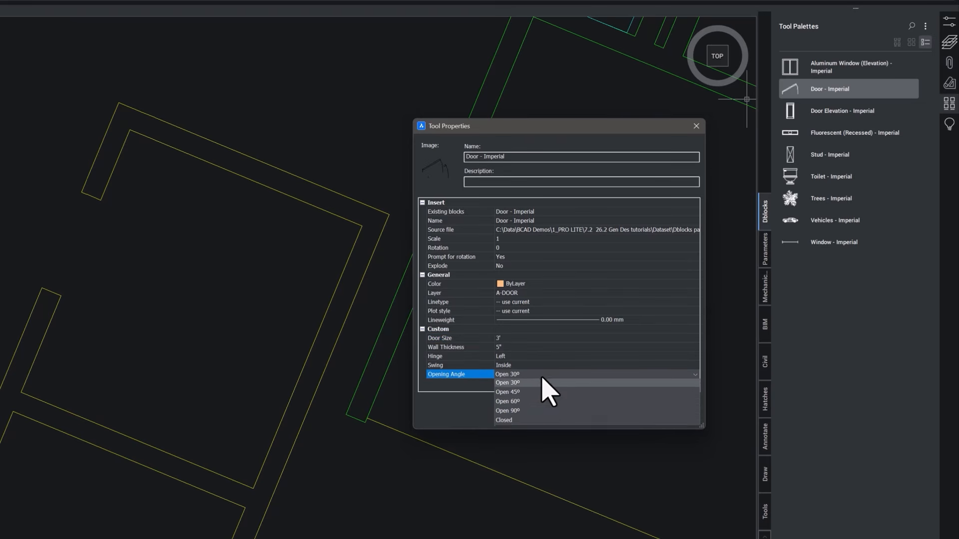
pyautogui.click(542, 407)
pyautogui.click(584, 420)
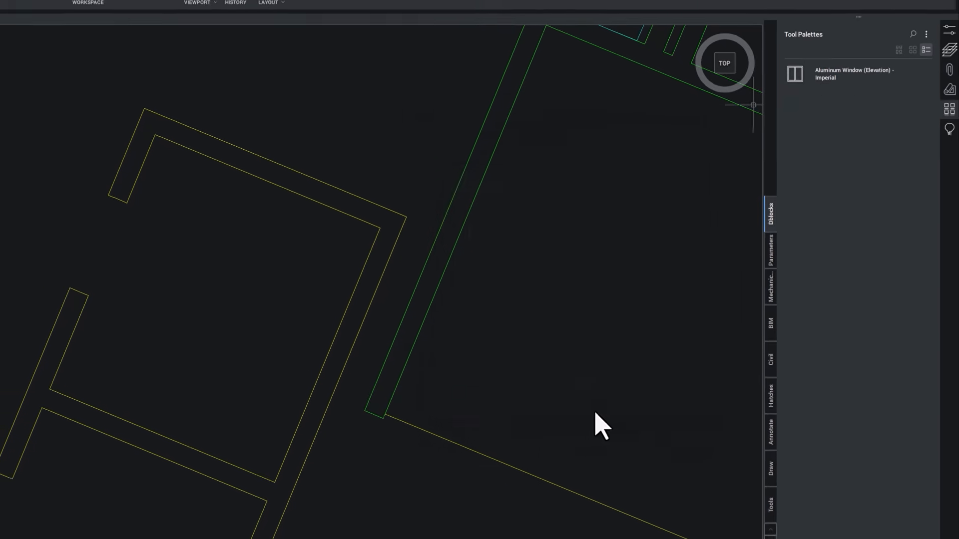
# Step: Insert the Door - Imperial block at the wall end in the upper room's opening, rotated toward the opposite wall end
pyautogui.moveTo(832, 145)
pyautogui.mouseDown()
pyautogui.moveTo(663, 218)
pyautogui.moveTo(349, 259)
pyautogui.moveTo(345, 245)
pyautogui.mouseUp()
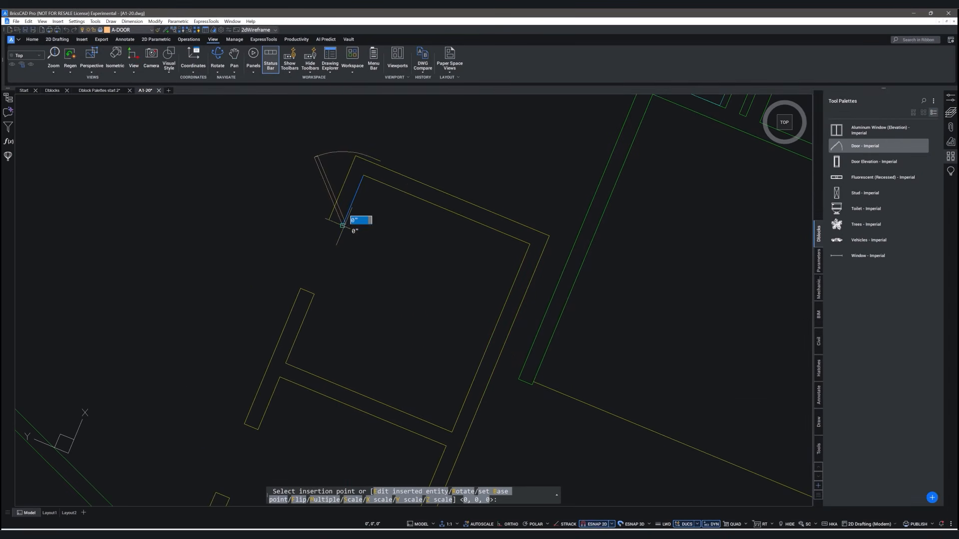
pyautogui.click(314, 295)
pyautogui.press('Return')
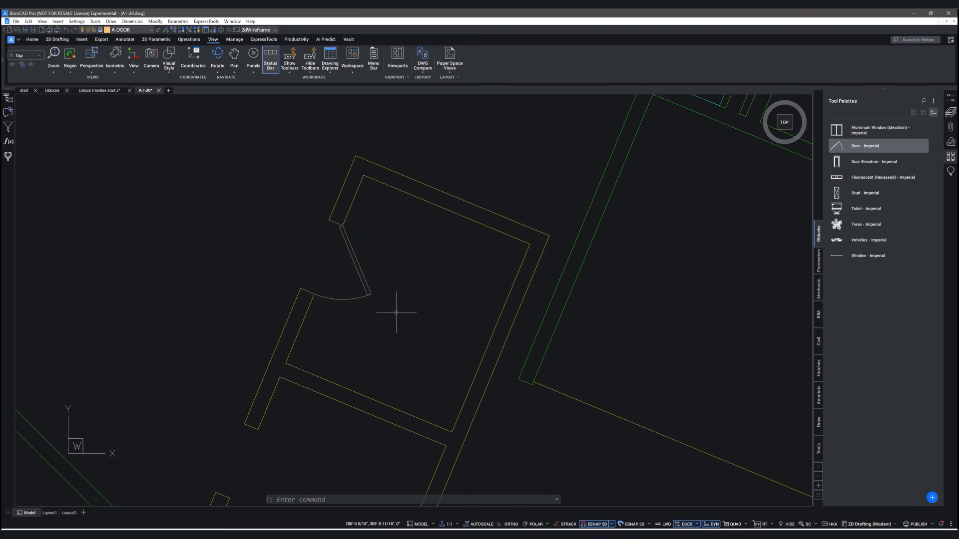
# Step: Try the placed door's flip grip, then set its opening angle to Open 90º and its swing to Outside in the properties
pyautogui.click(346, 299)
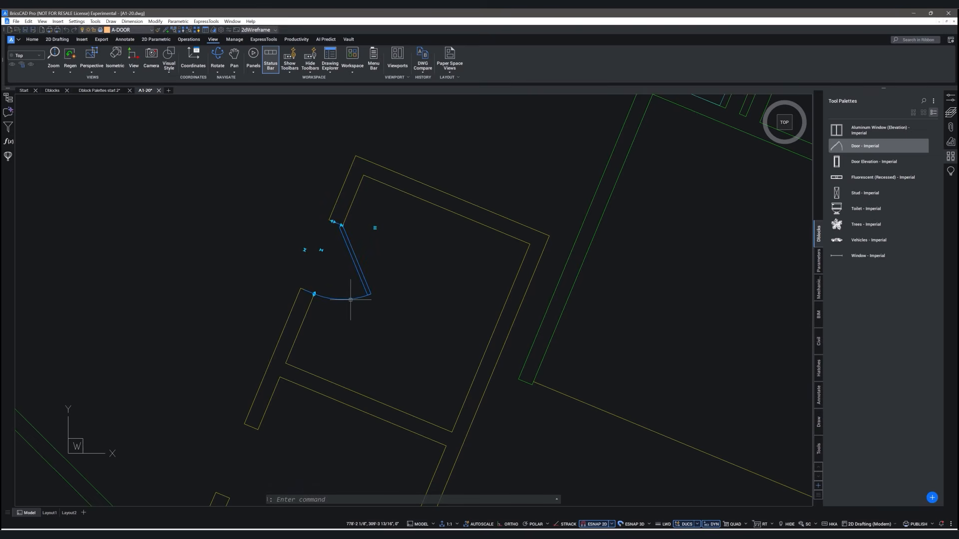
pyautogui.click(322, 250)
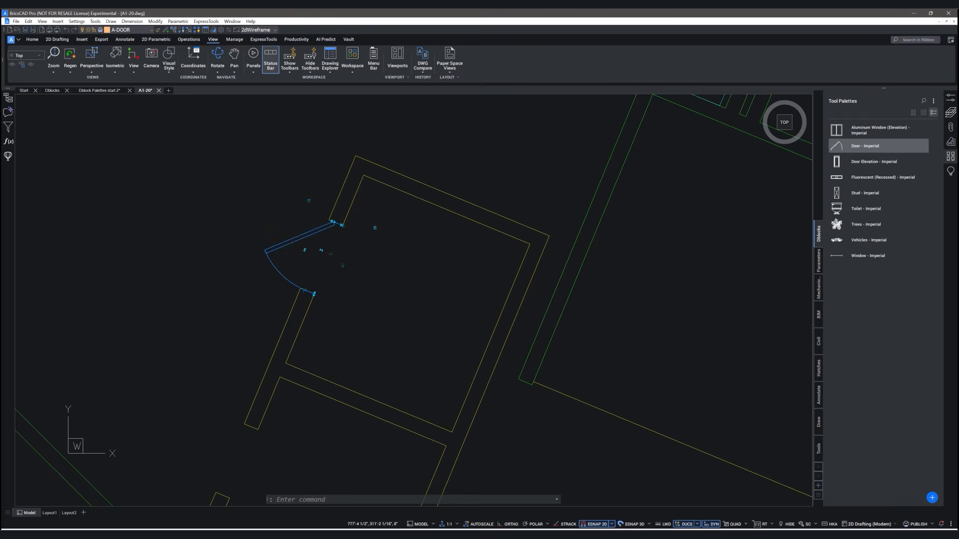
pyautogui.click(330, 253)
pyautogui.click(951, 97)
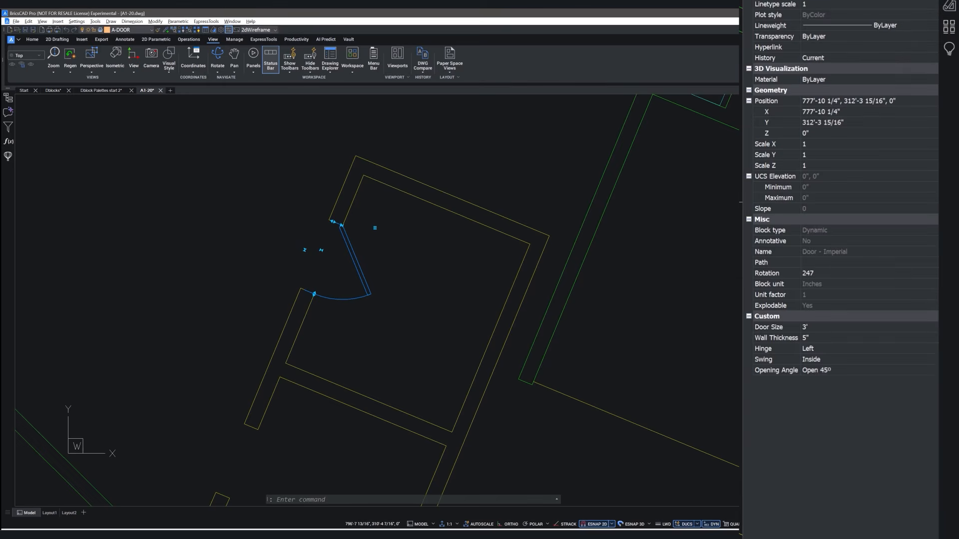
pyautogui.click(849, 328)
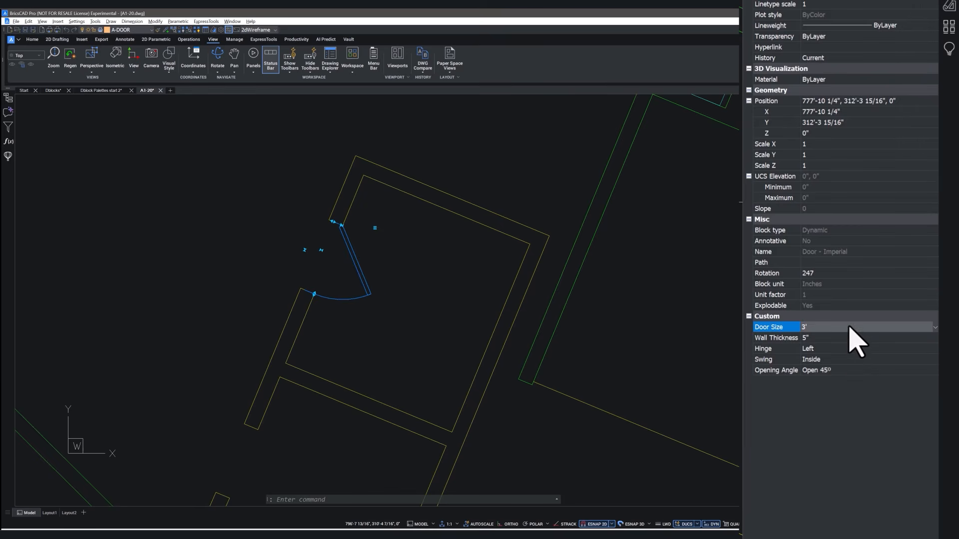
pyautogui.click(852, 370)
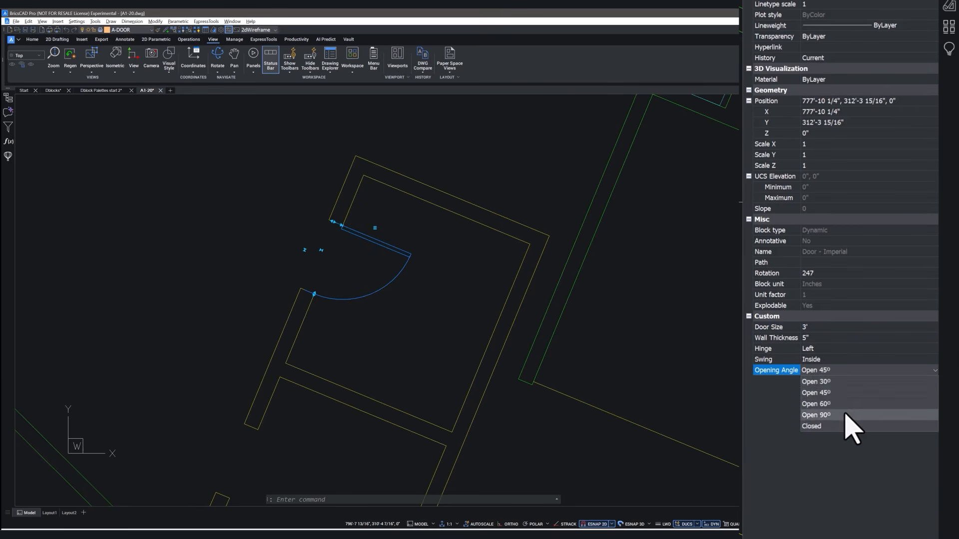
pyautogui.click(846, 416)
pyautogui.click(850, 359)
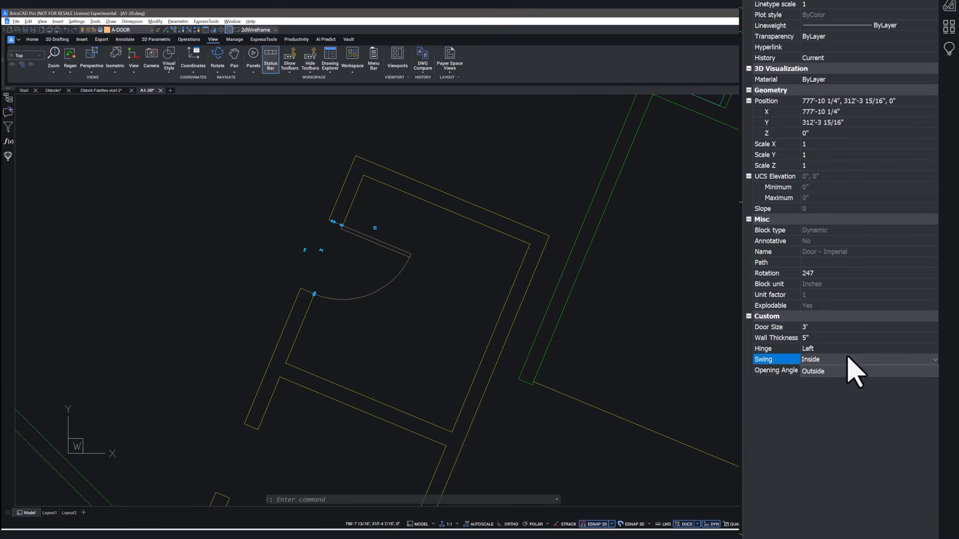
pyautogui.click(843, 373)
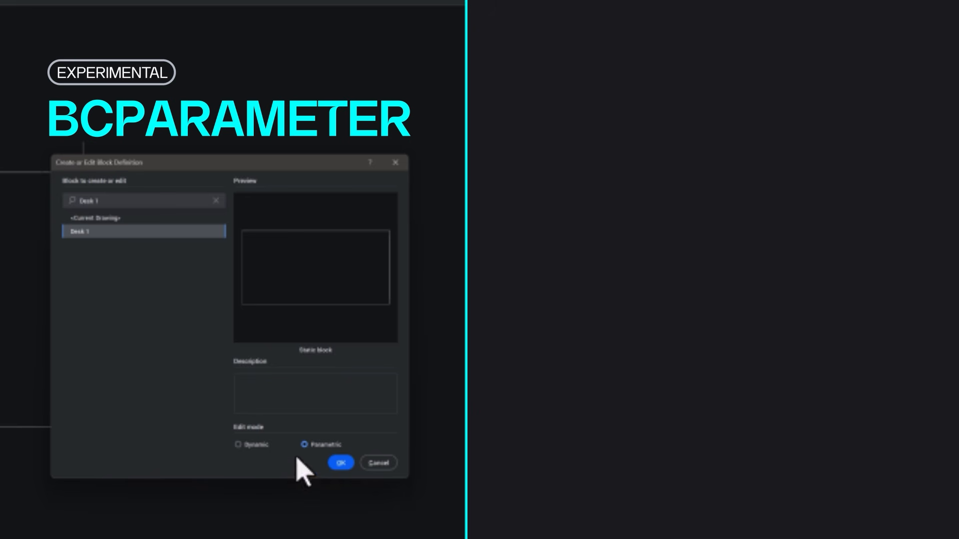
# Step: Choose the Dynamic edit mode for the Desk 1 block definition
pyautogui.click(241, 446)
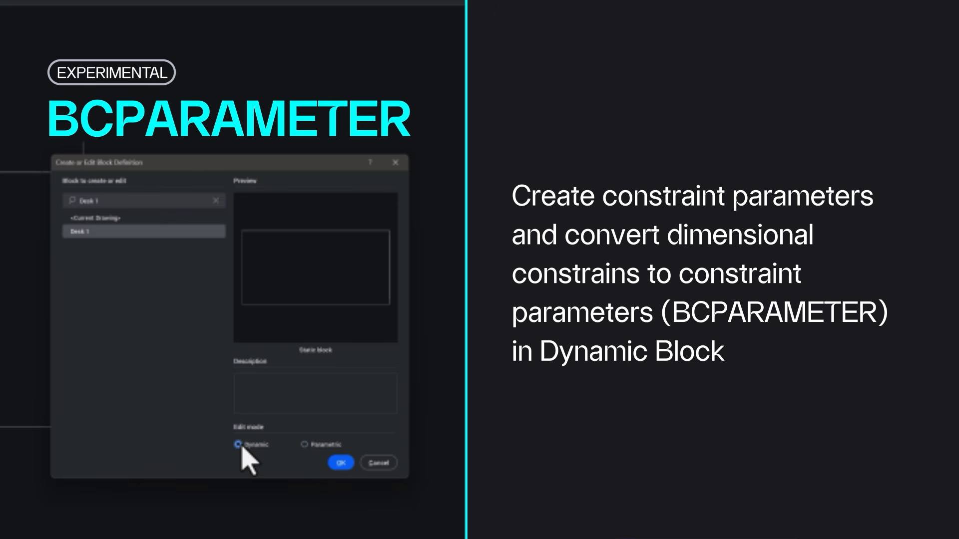
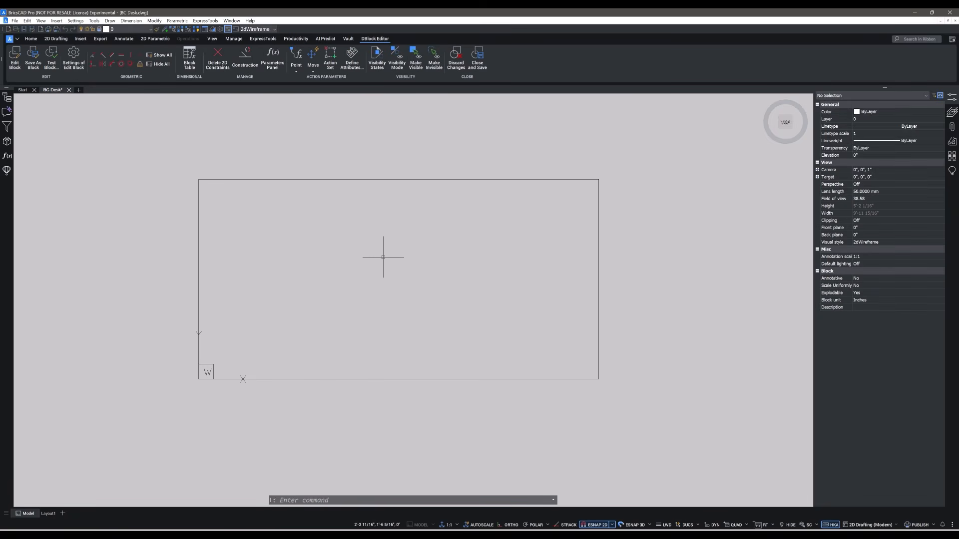
# Step: Add a linear BCPARAMETER constraint between the midpoints of the desk's left and right edges, placing its dimension below the desk
pyautogui.click(342, 180)
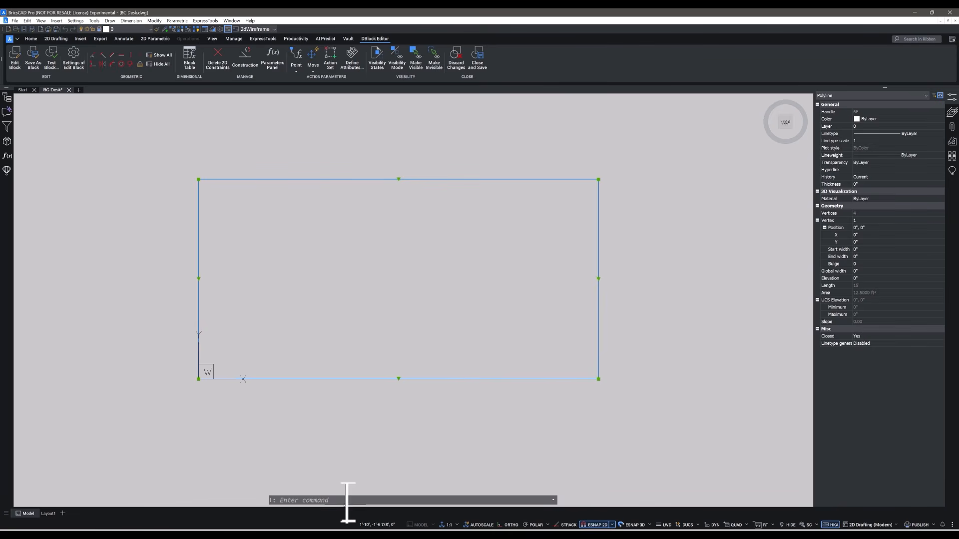
pyautogui.click(349, 500)
pyautogui.write('BCPARAMETER')
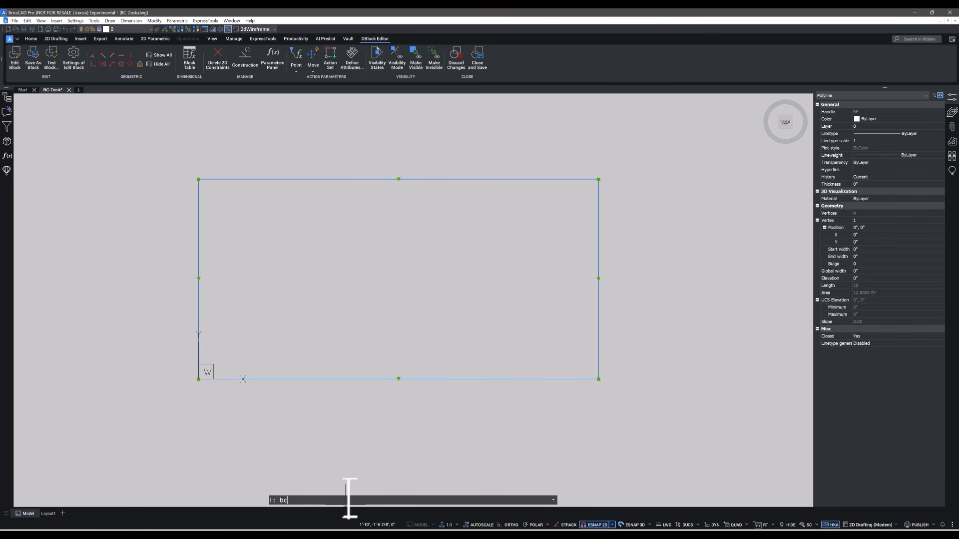
pyautogui.press('Return')
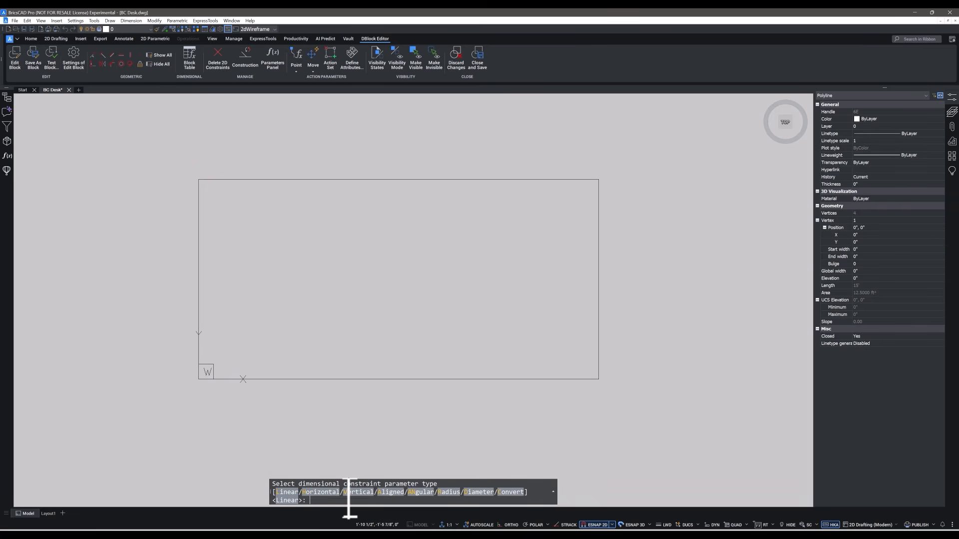
pyautogui.click(278, 499)
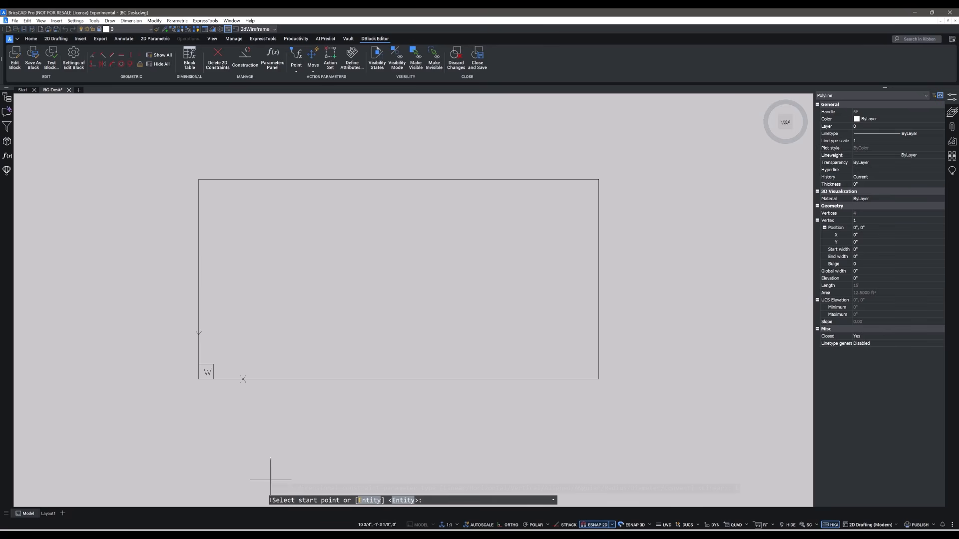
pyautogui.click(199, 279)
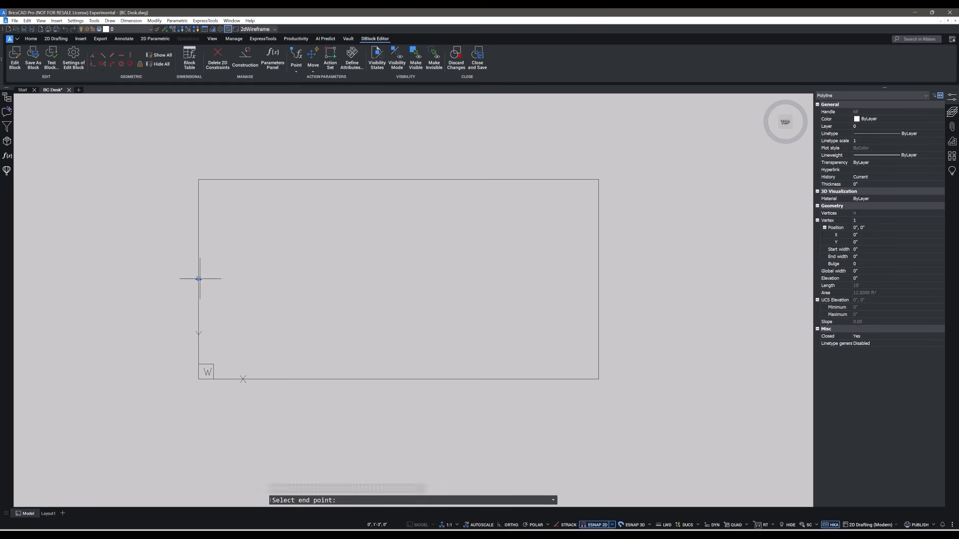
pyautogui.click(599, 279)
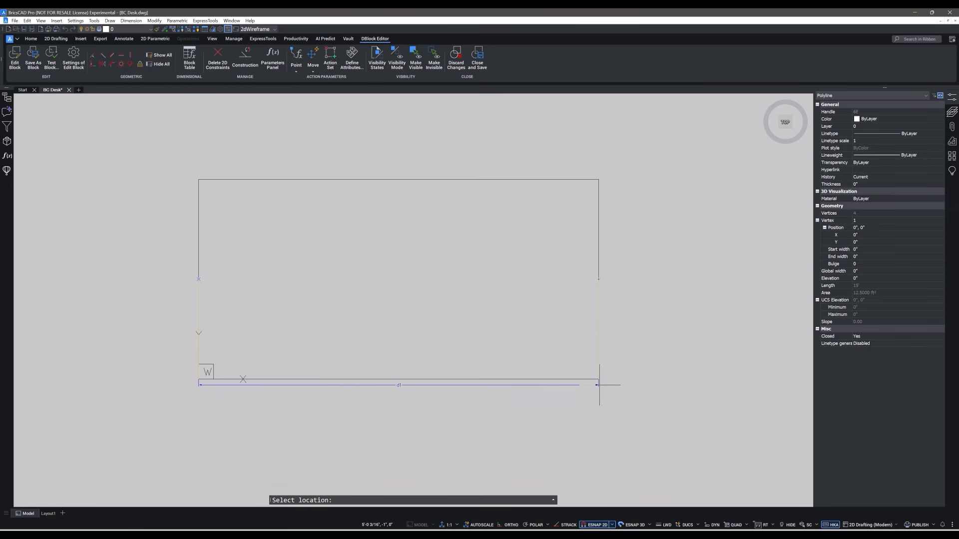
pyautogui.click(599, 424)
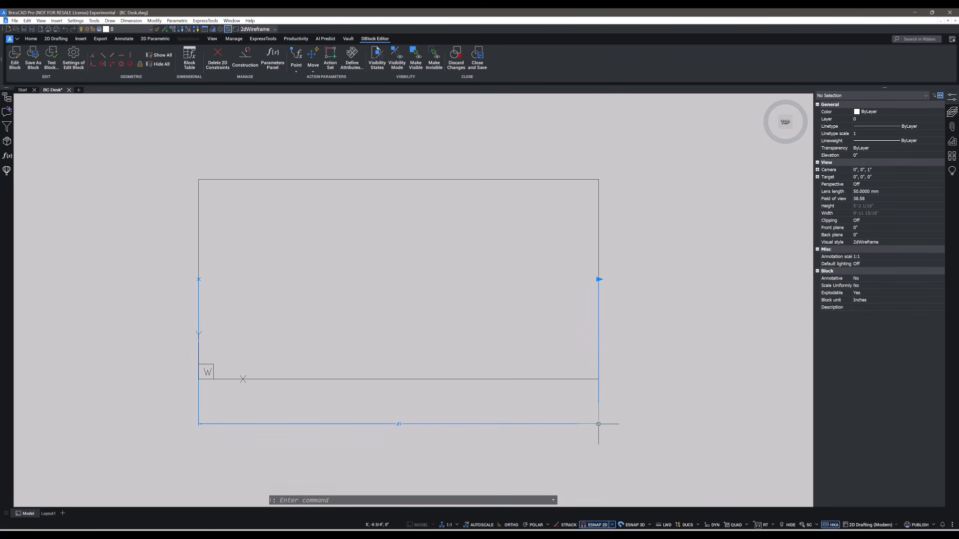
# Step: Expand the dimensional constraint parameters in the Parameters Manager and animate the desk's horizontal parameter
pyautogui.click(7, 156)
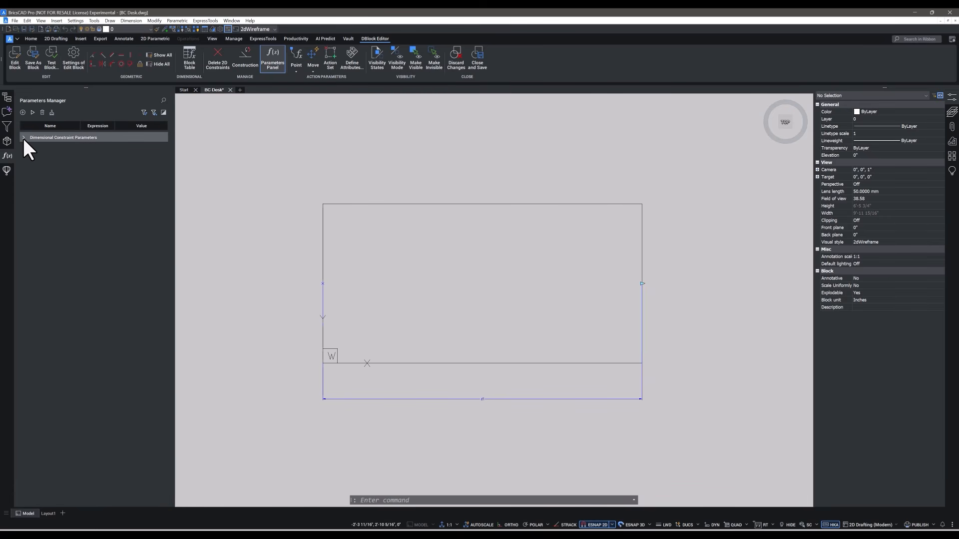
pyautogui.click(24, 138)
pyautogui.click(43, 145)
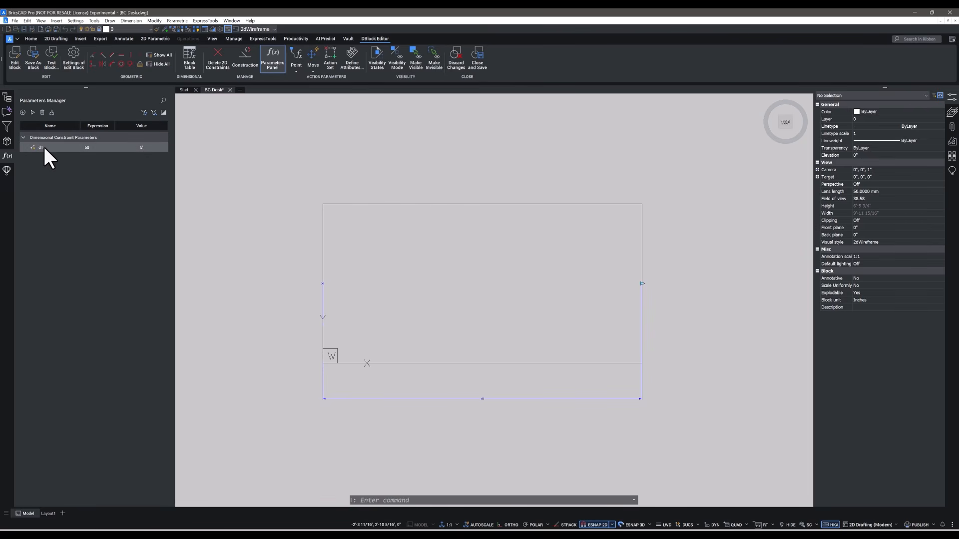
pyautogui.rightClick(45, 146)
pyautogui.click(73, 171)
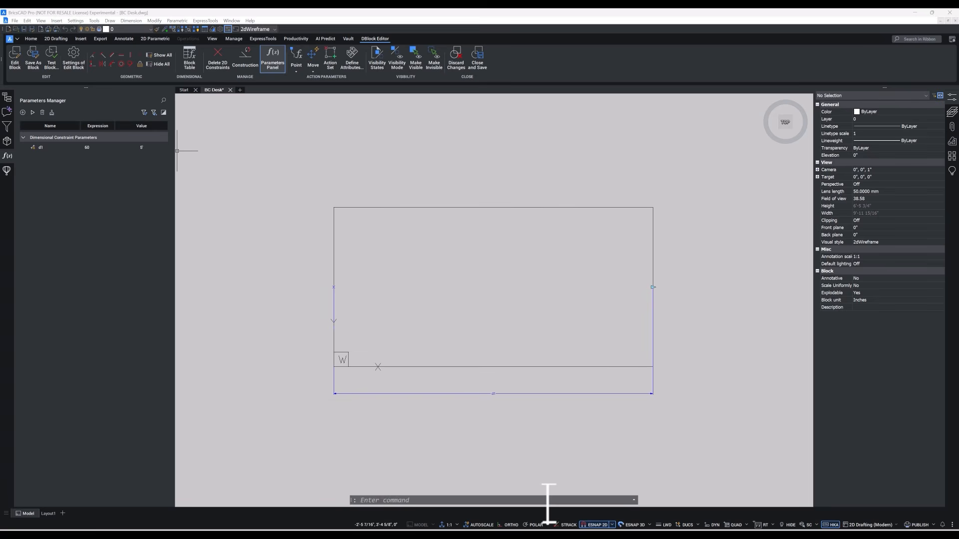
# Step: Add a linear BCPARAMETER constraint between the midpoints of the desk's top and bottom edges, placing its dimension right of the desk
pyautogui.write('BCPARAMETER')
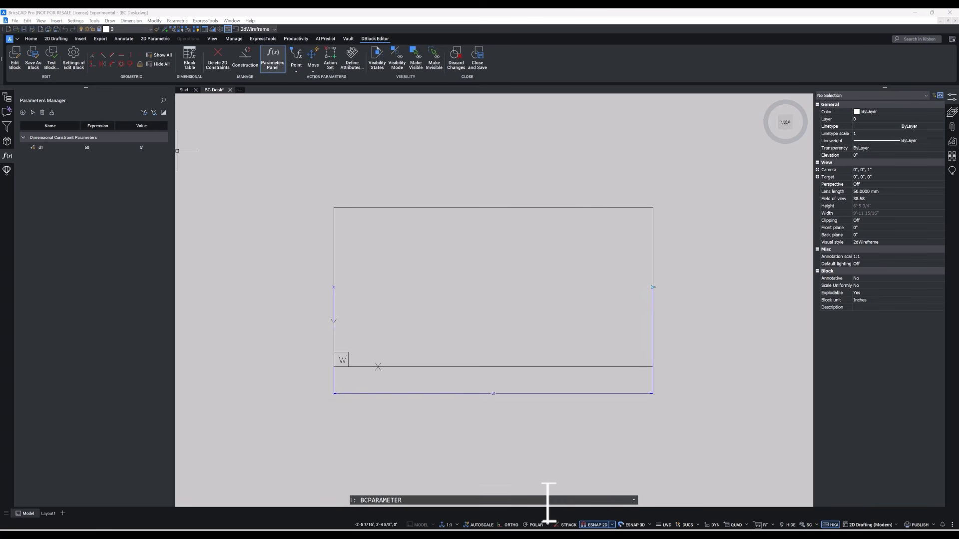
pyautogui.press('Return')
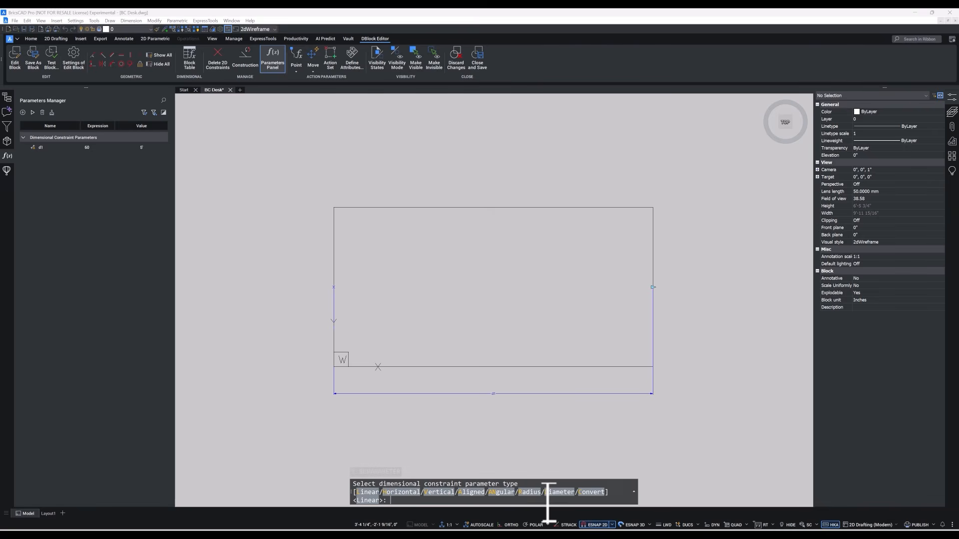
pyautogui.click(362, 493)
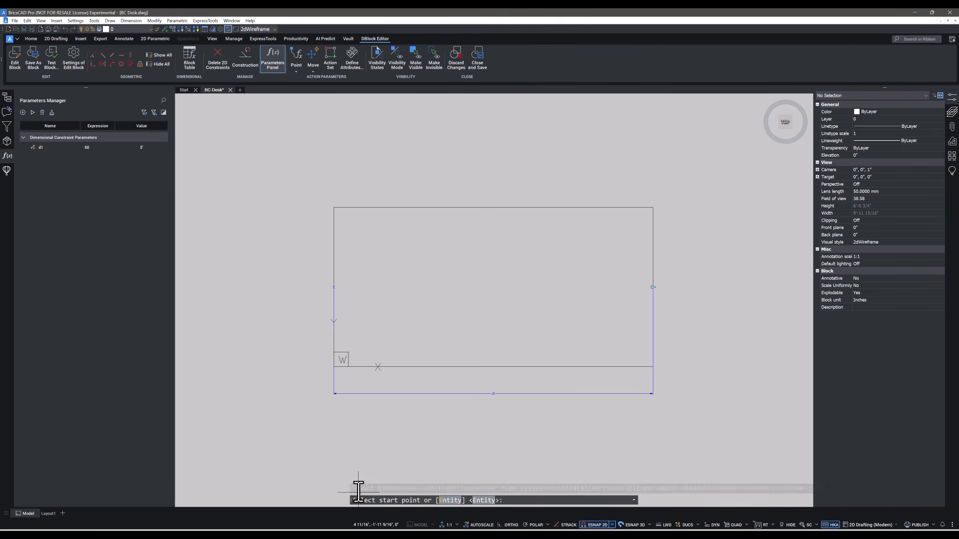
pyautogui.click(493, 207)
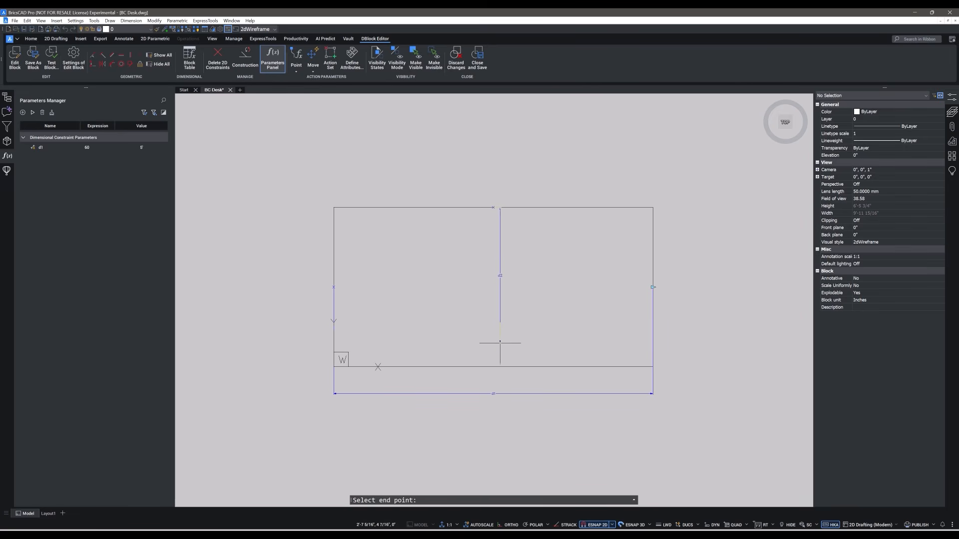
pyautogui.click(497, 367)
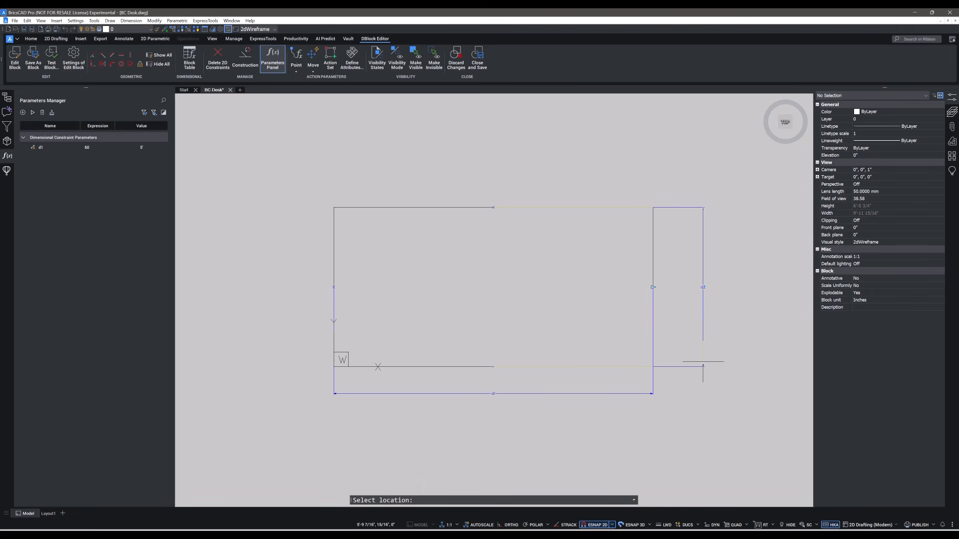
pyautogui.click(704, 363)
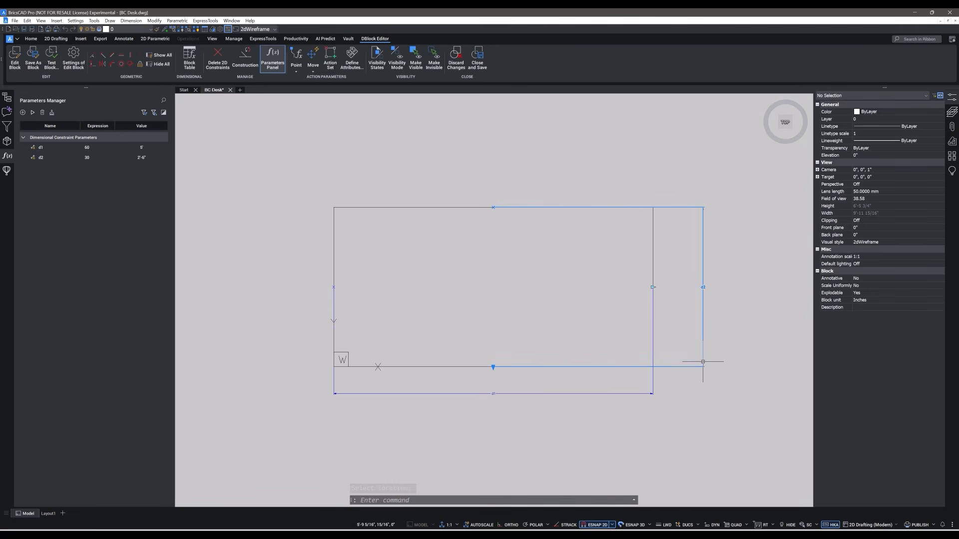
# Step: Animate the desk's vertical constraint parameter from the Parameters Manager
pyautogui.rightClick(44, 157)
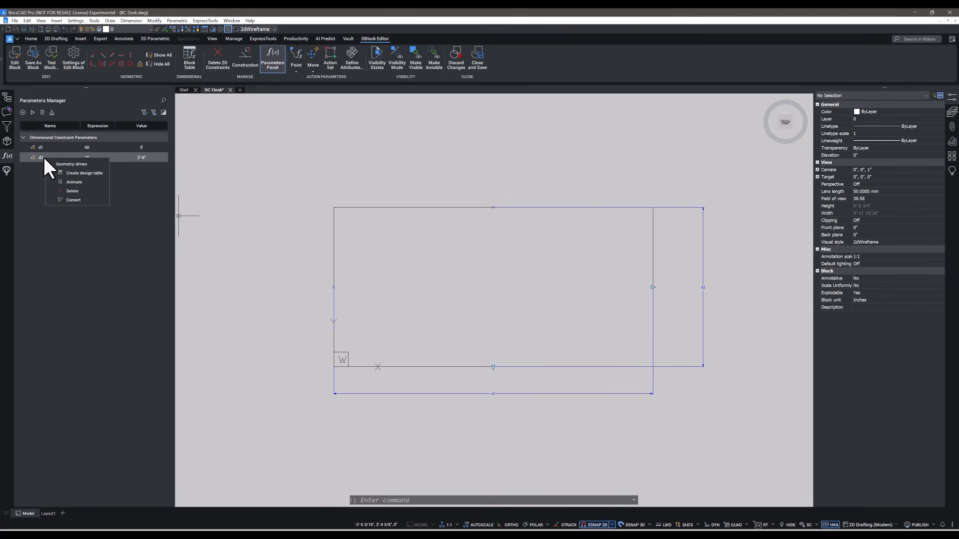
pyautogui.click(70, 181)
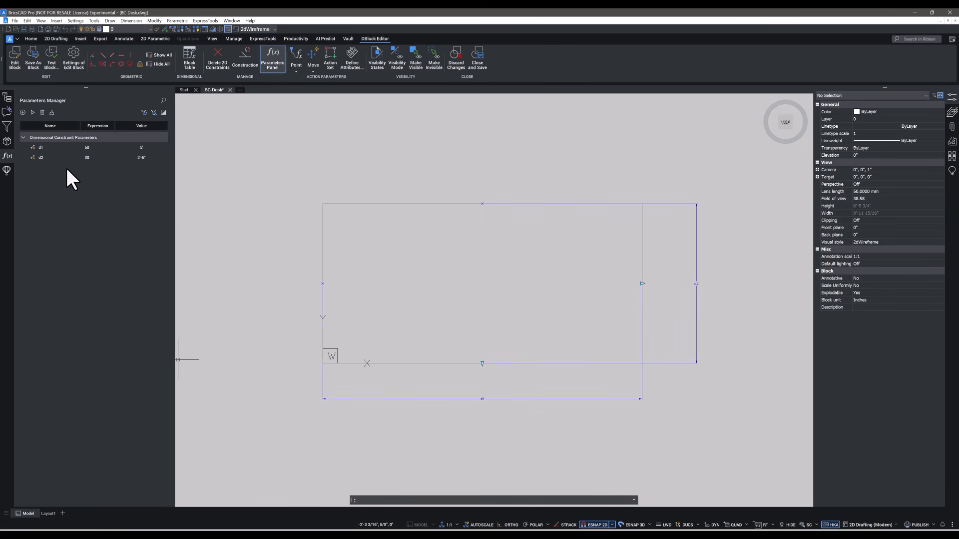
# Step: Expand the Desk 1 parameters in the Mechanical Browser and animate the d1 parameter
pyautogui.click(7, 142)
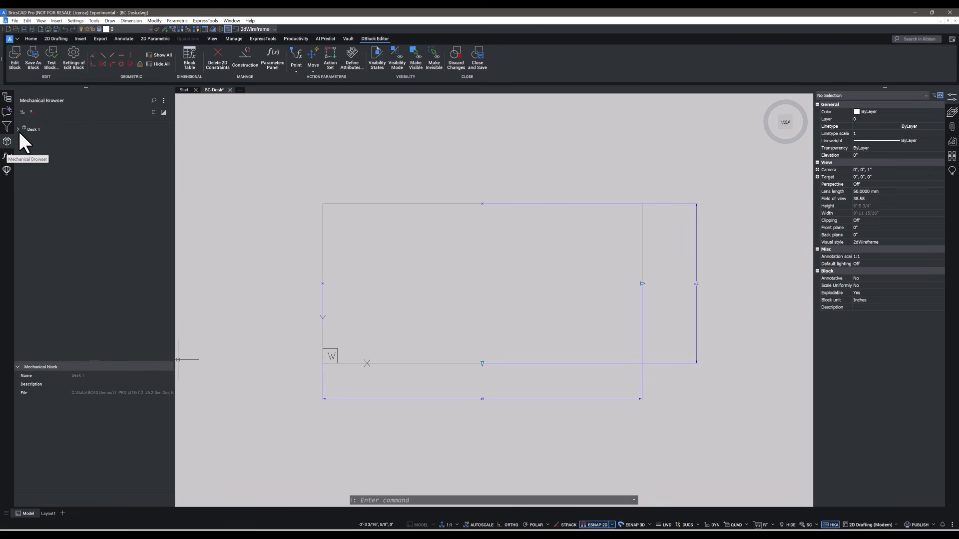
pyautogui.click(18, 129)
pyautogui.click(24, 137)
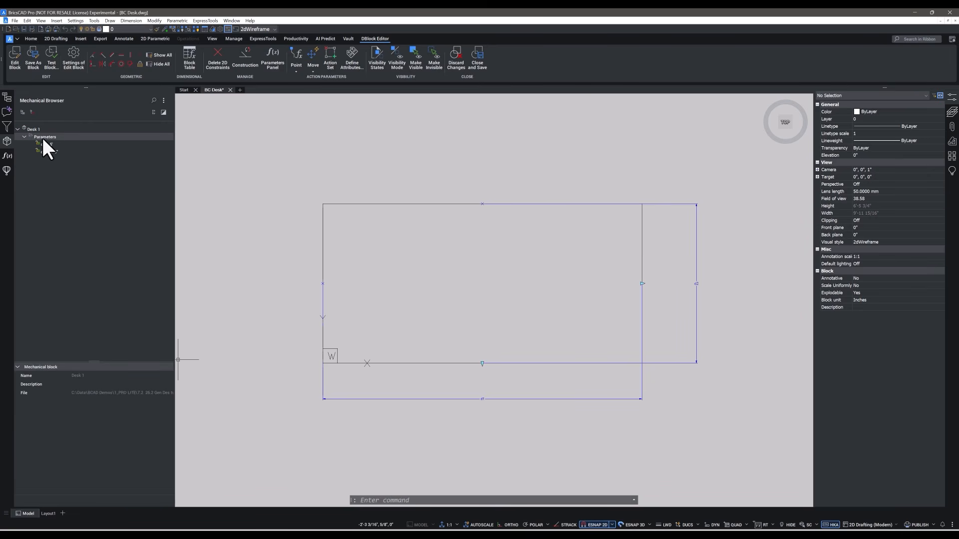
pyautogui.click(44, 141)
pyautogui.rightClick(45, 142)
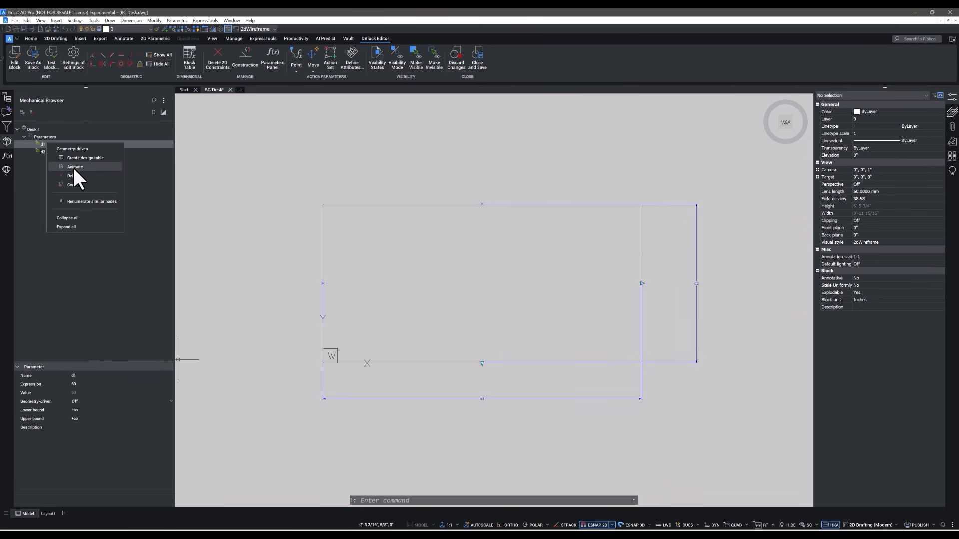
pyautogui.click(74, 168)
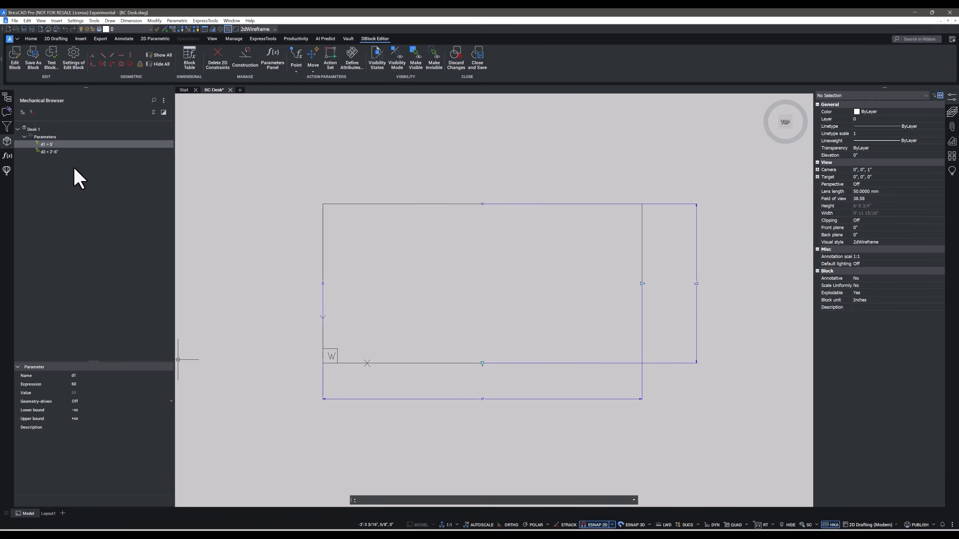
# Step: Switch back to the Parameters Manager, then save the desk block and close the block editor
pyautogui.click(7, 142)
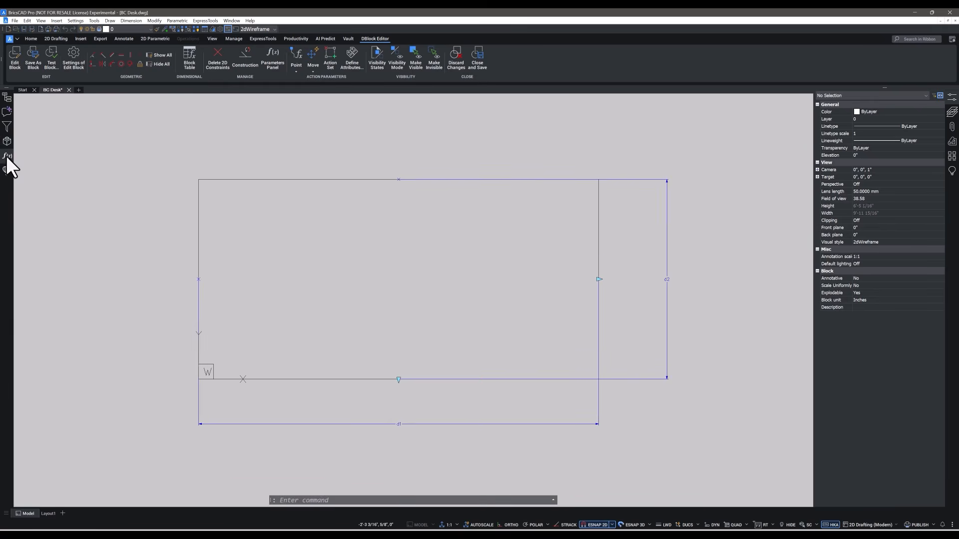
pyautogui.click(7, 156)
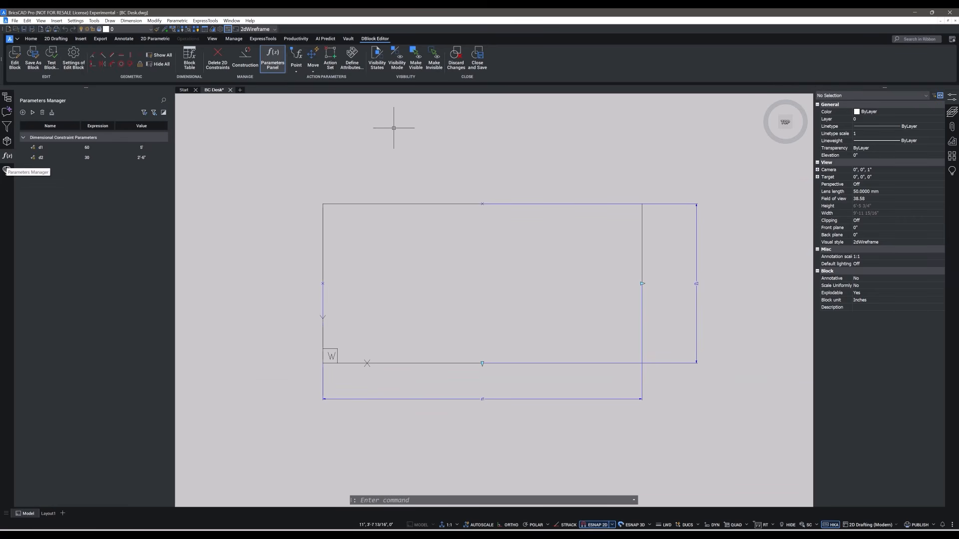
pyautogui.click(476, 62)
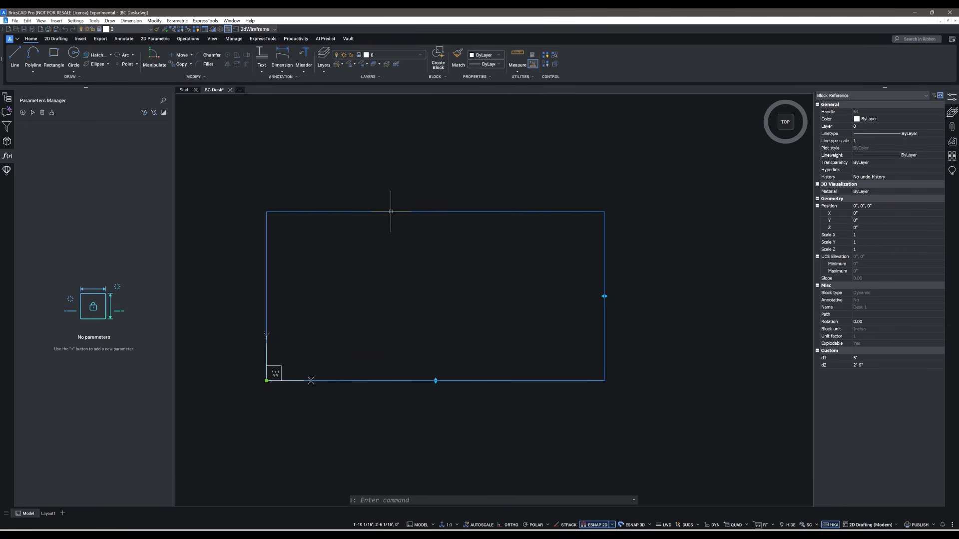
# Step: Stretch the desk block with its parameter grips to about 4'-1 1/4" wide and 1'-6 3/8" deep
pyautogui.click(604, 297)
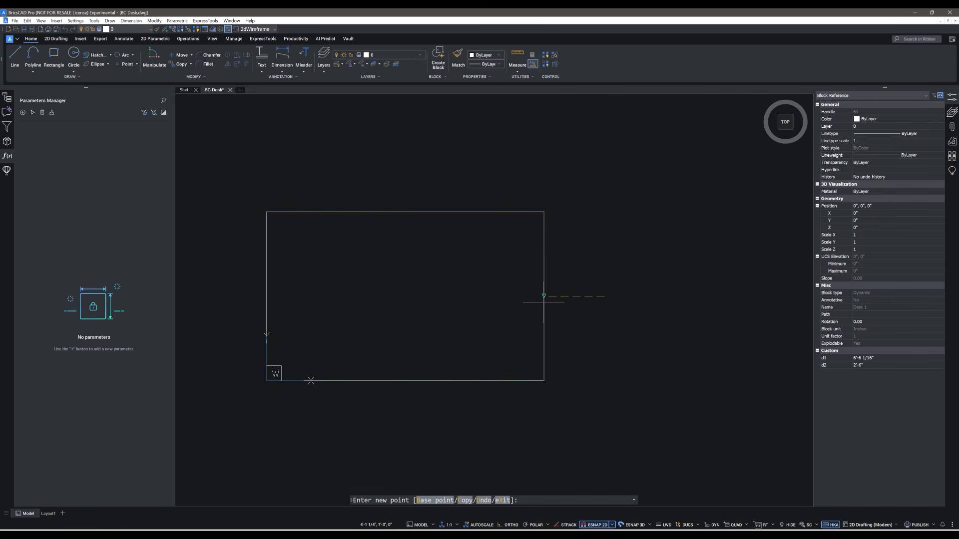
pyautogui.click(543, 302)
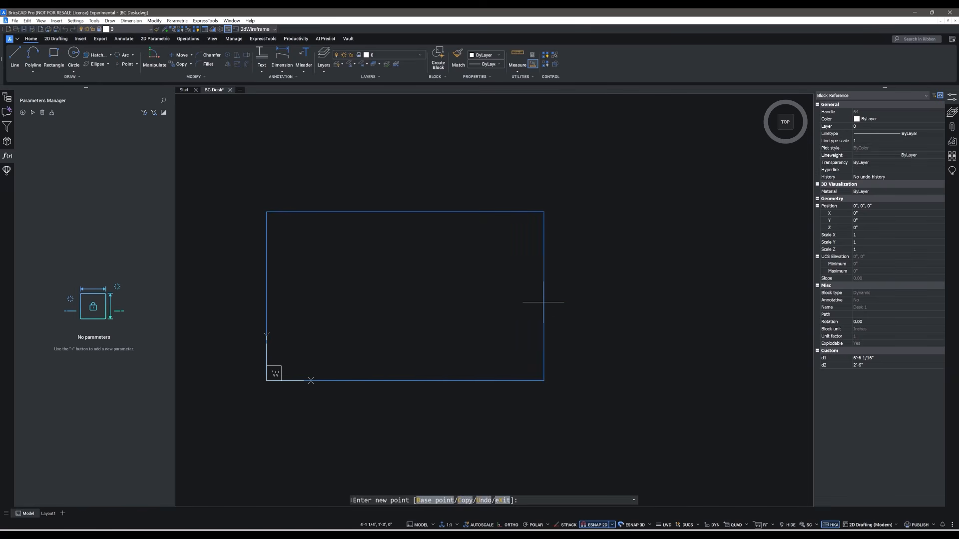
pyautogui.click(405, 380)
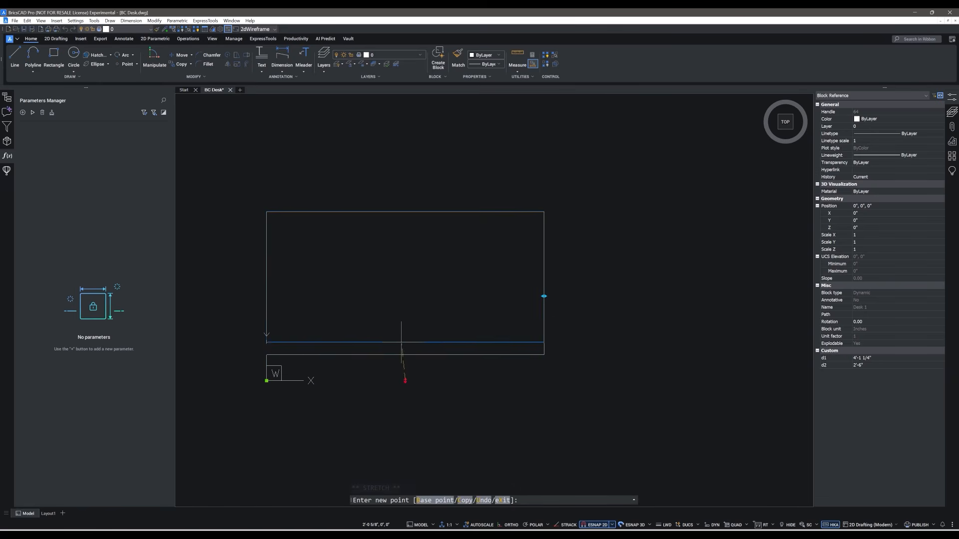
pyautogui.click(405, 315)
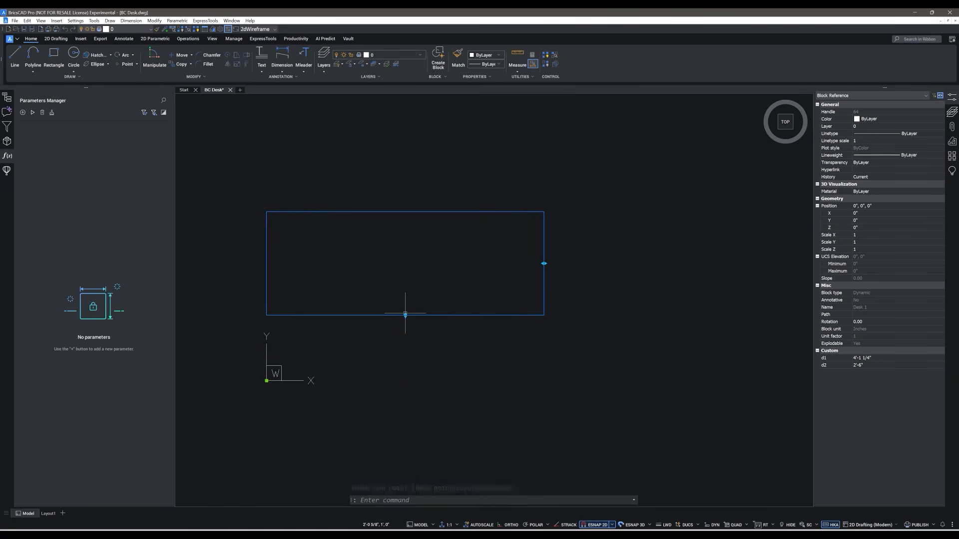
# Step: Set the desk block's custom d2 value to 3
pyautogui.click(890, 359)
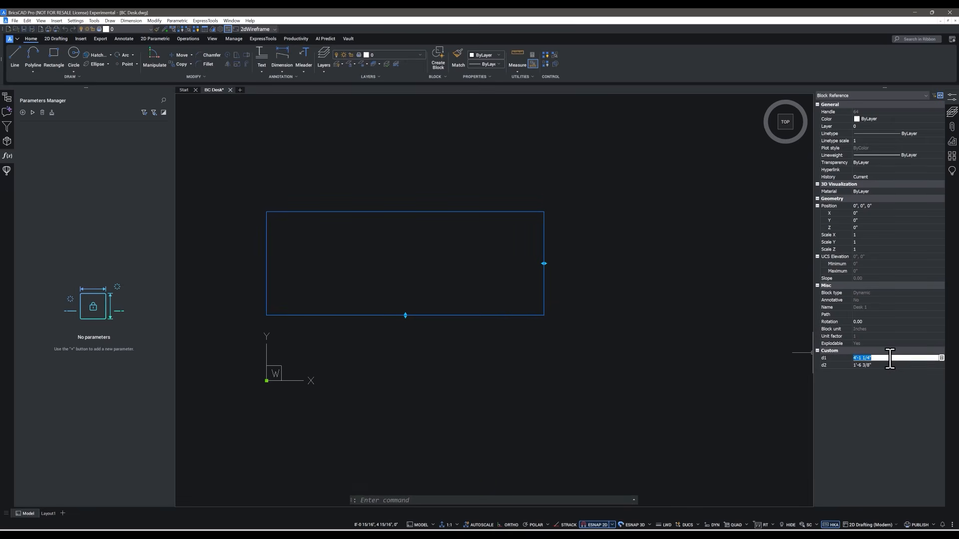
pyautogui.click(889, 365)
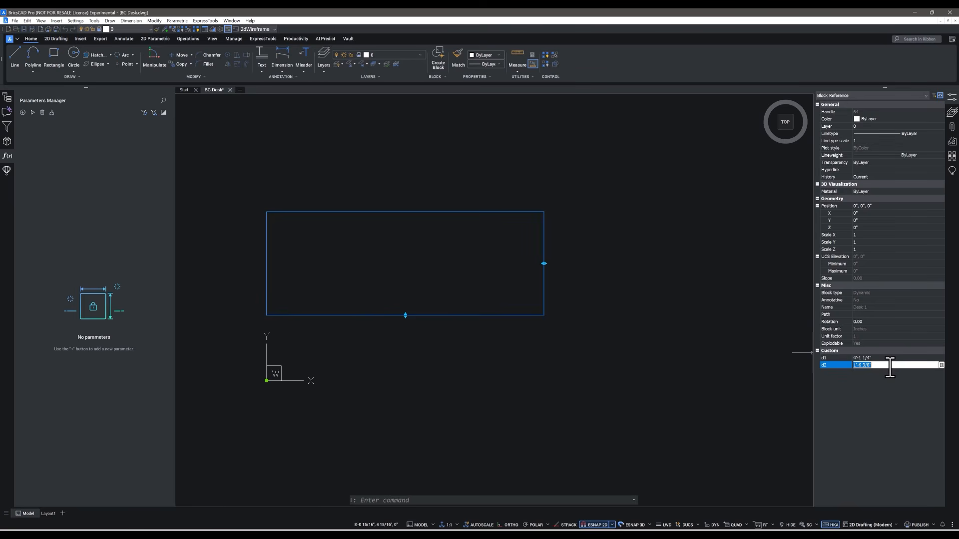
pyautogui.write('3')
pyautogui.press('Return')
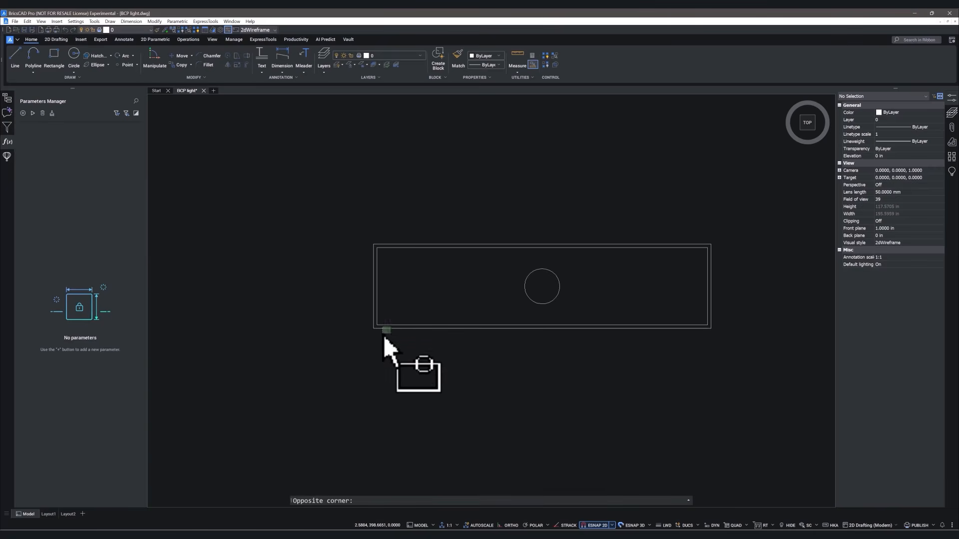
# Step: Use the recessed fluorescent light block's table grip to choose a width of 48 and a height of 34
pyautogui.click(385, 343)
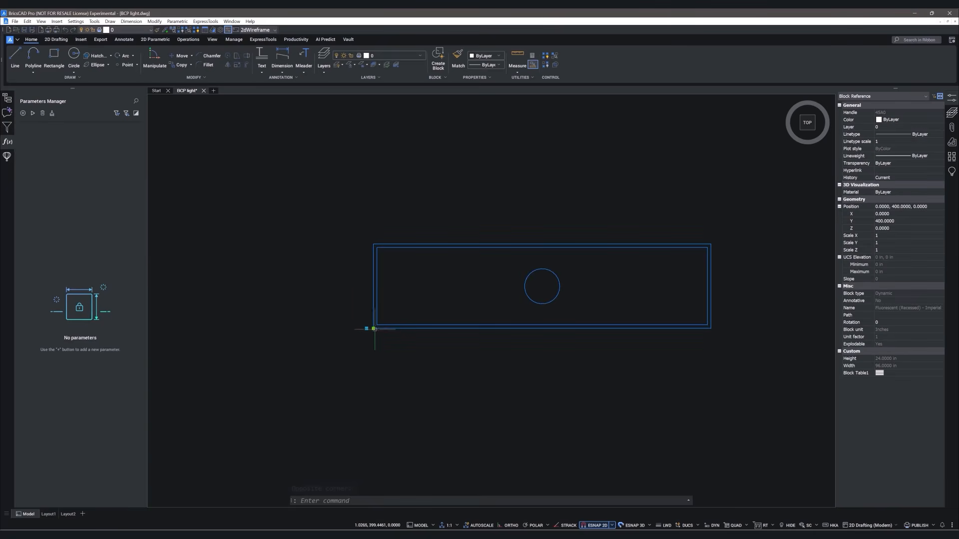
pyautogui.click(366, 329)
pyautogui.moveTo(371, 345)
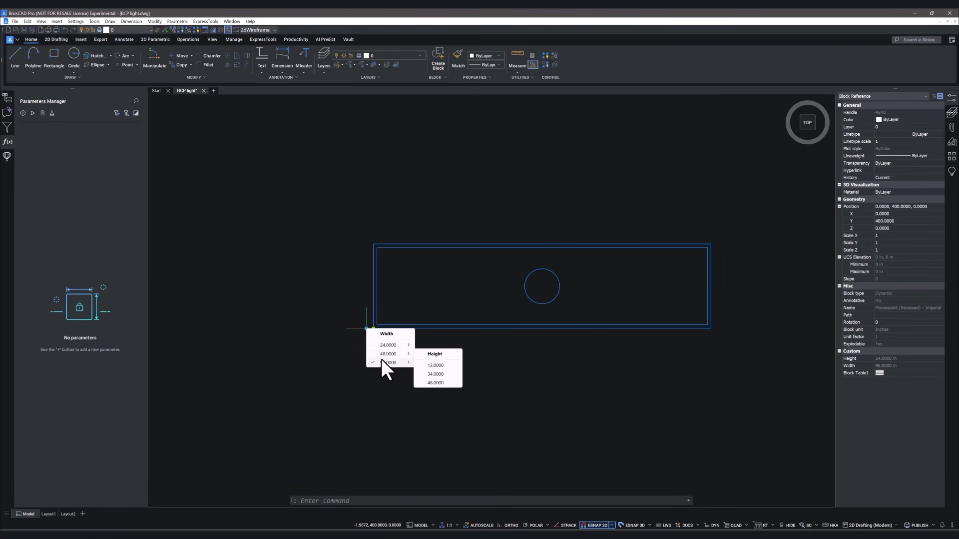
pyautogui.click(425, 374)
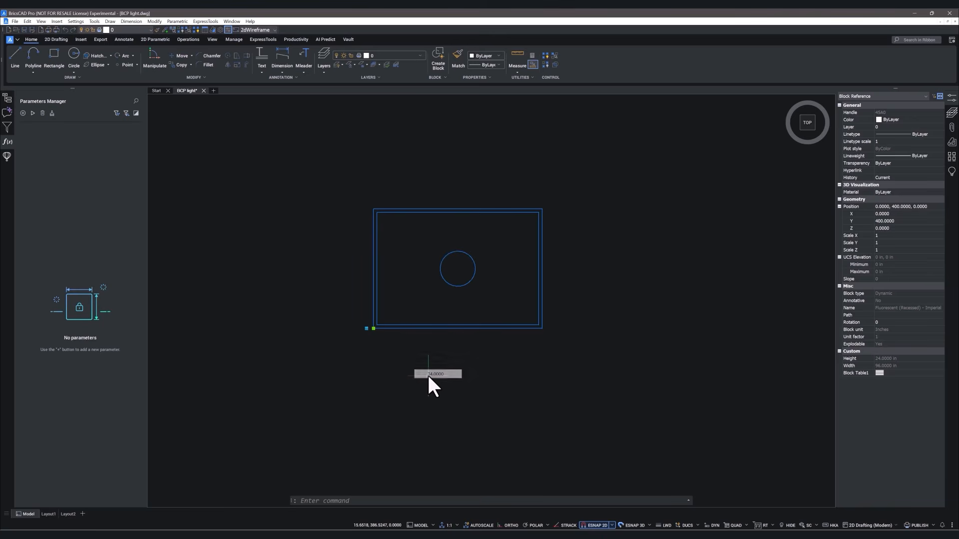
# Step: Open the Fluorescent (Recessed) - Imperial block for dynamic editing and expand its parameter and 2D dimensional constraint groups, highlighting rad1
pyautogui.doubleClick(422, 331)
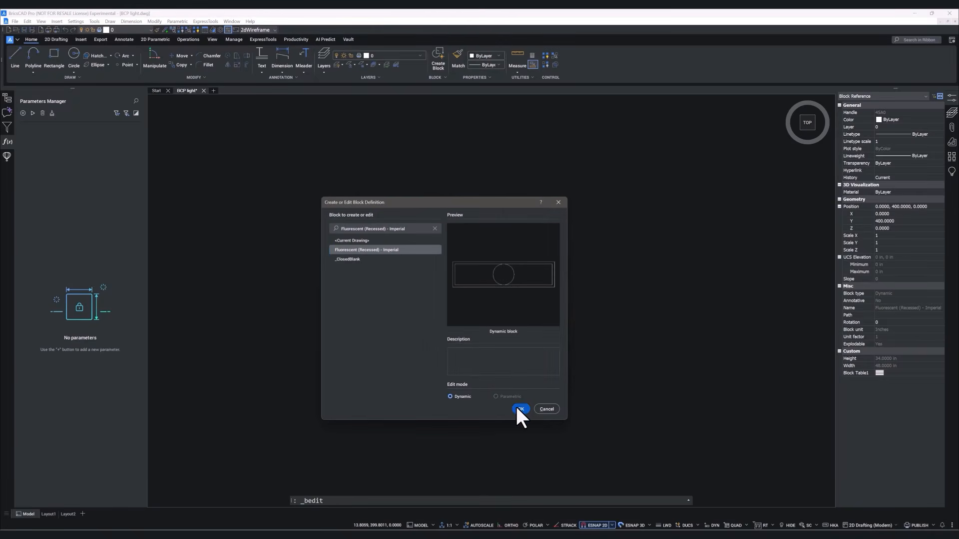
pyautogui.click(517, 407)
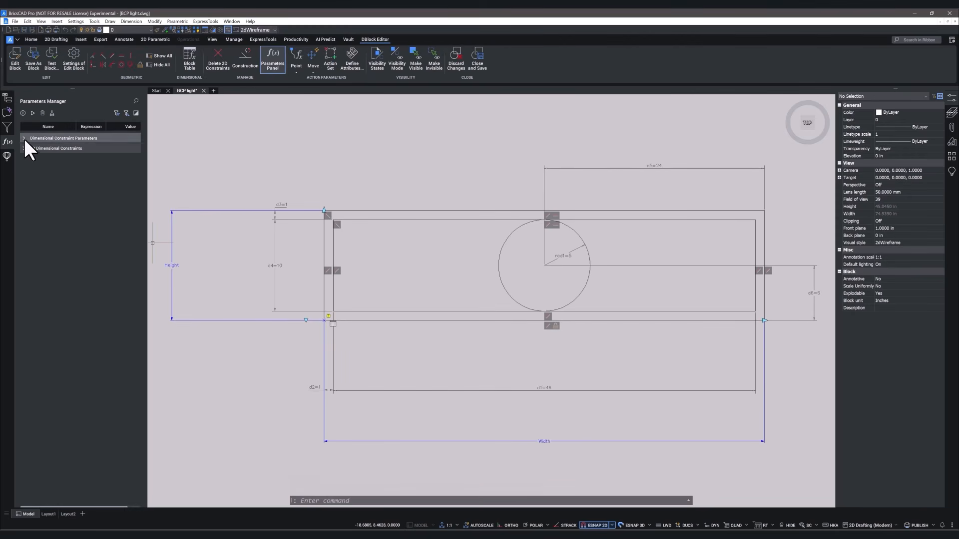
pyautogui.click(23, 137)
pyautogui.click(23, 168)
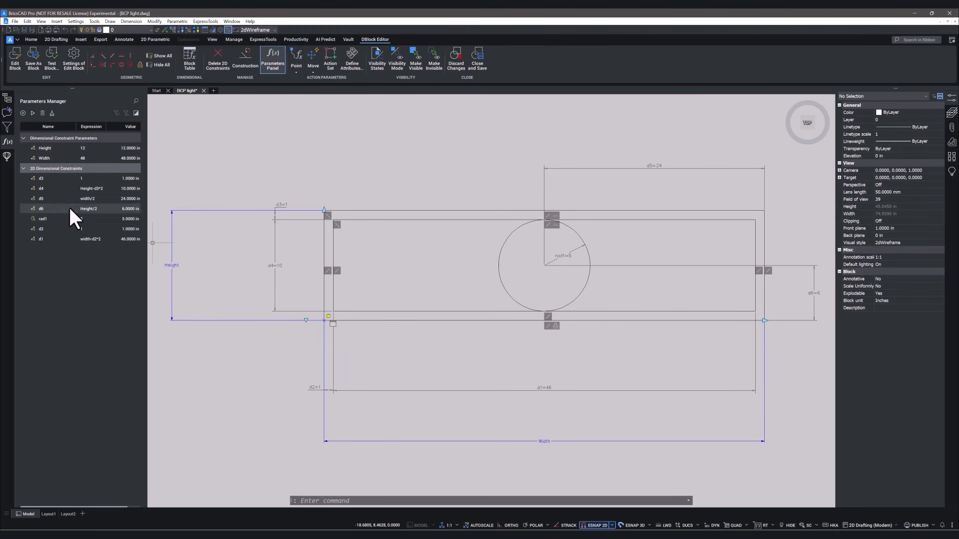
pyautogui.click(44, 221)
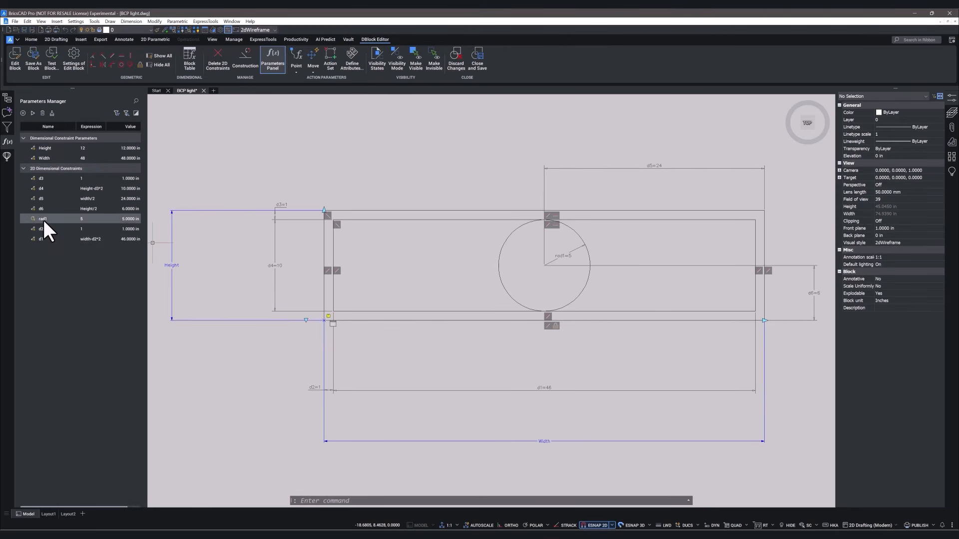
# Step: Convert the circle's rad1 radius constraint into a block parameter with the BCPARAMETER Convert option
pyautogui.click(357, 500)
pyautogui.write('b')
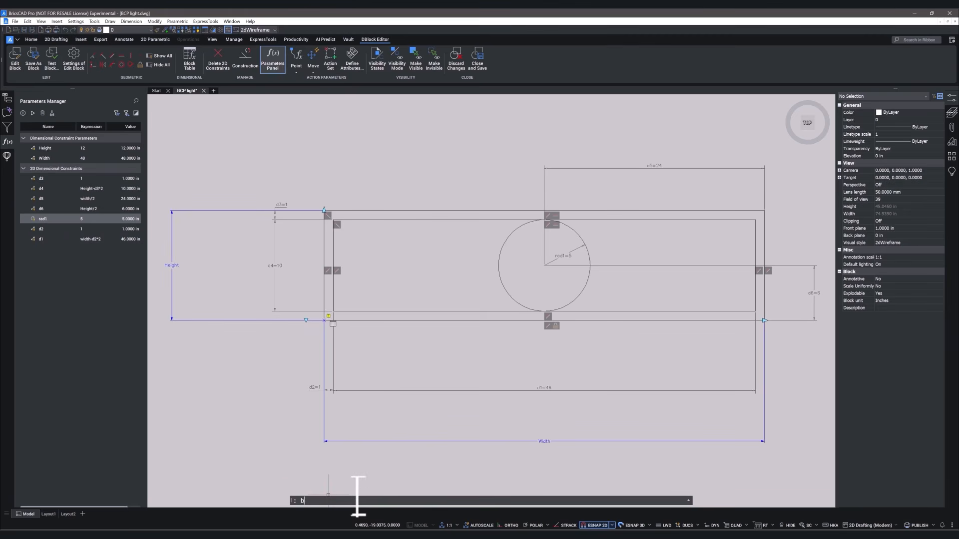
pyautogui.write('cp')
pyautogui.press('Return')
pyautogui.write('c')
pyautogui.press('Return')
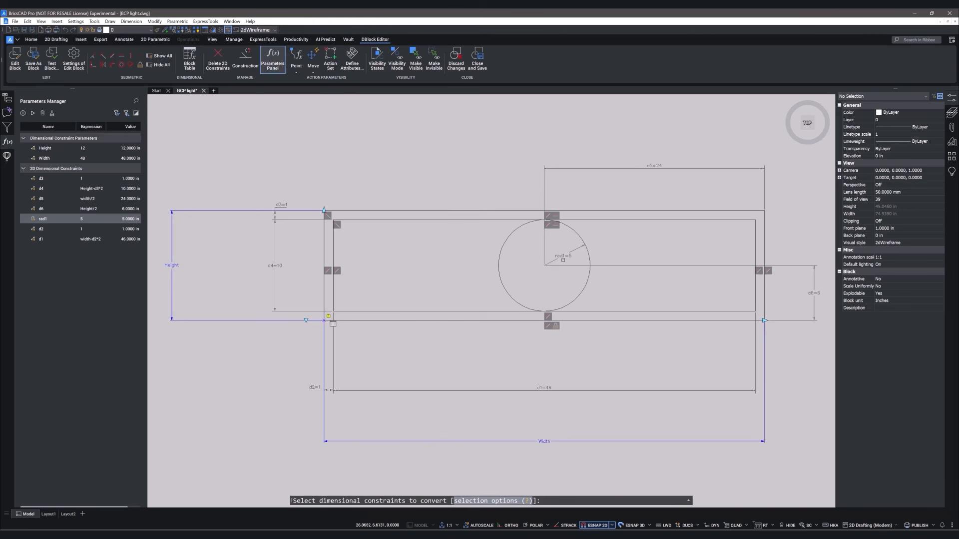
pyautogui.click(564, 256)
pyautogui.press('Return')
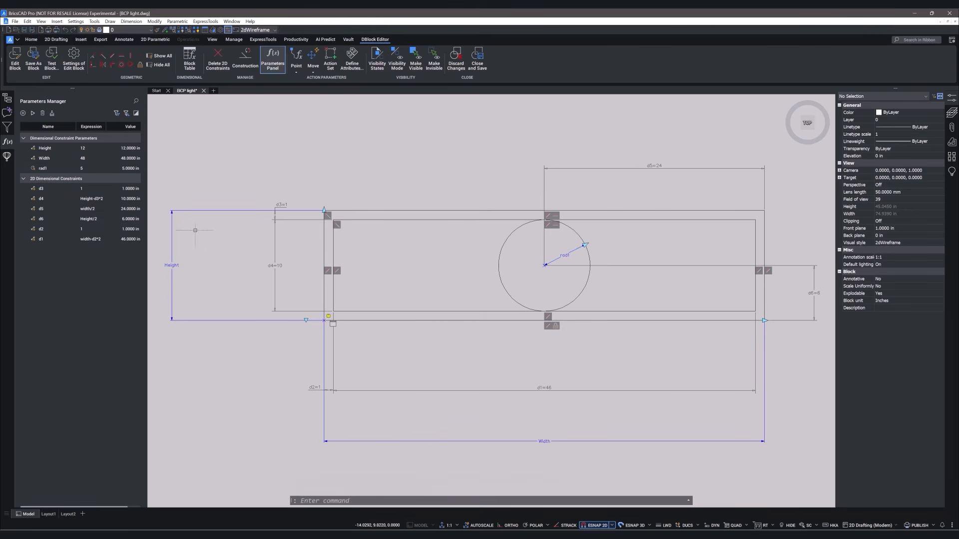
# Step: Animate the rad1 parameter, then save the light block and close the block editor
pyautogui.click(47, 168)
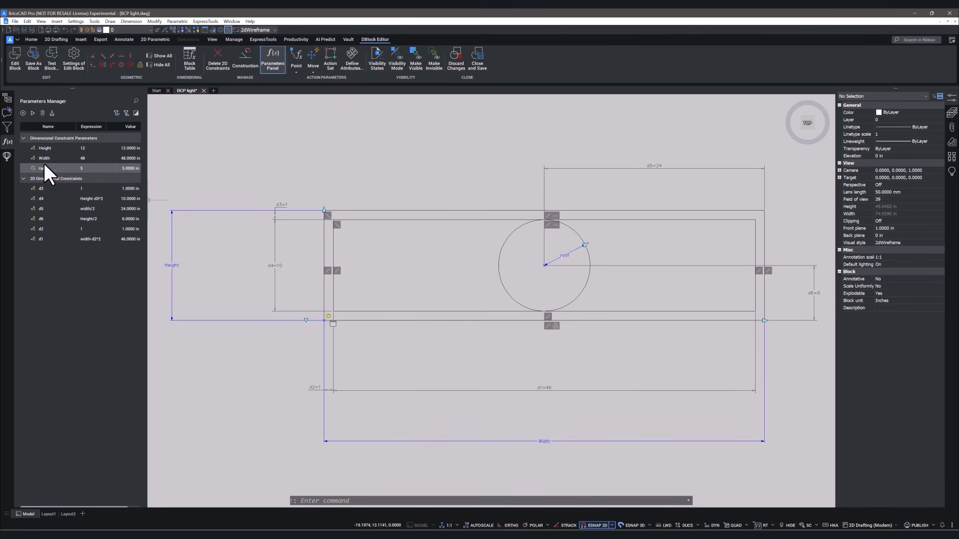
pyautogui.click(33, 112)
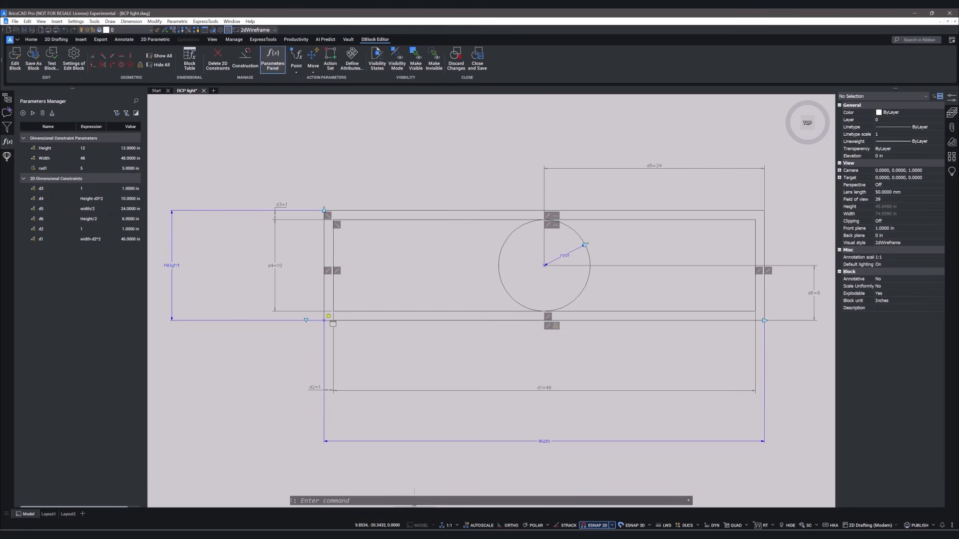
pyautogui.click(474, 59)
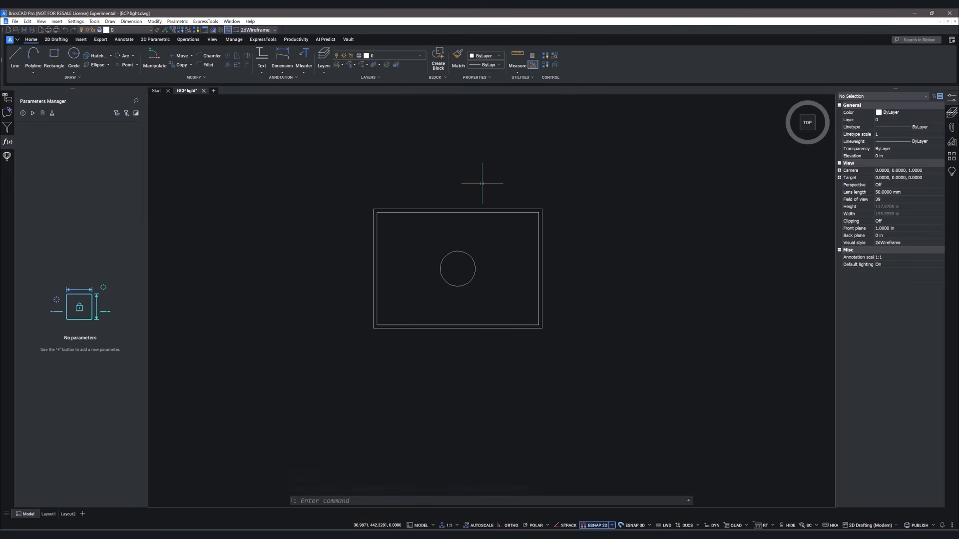
# Step: Stretch the light block's circle to a radius of about 10.8 in and open its custom rad1 value for editing
pyautogui.click(467, 260)
pyautogui.click(474, 260)
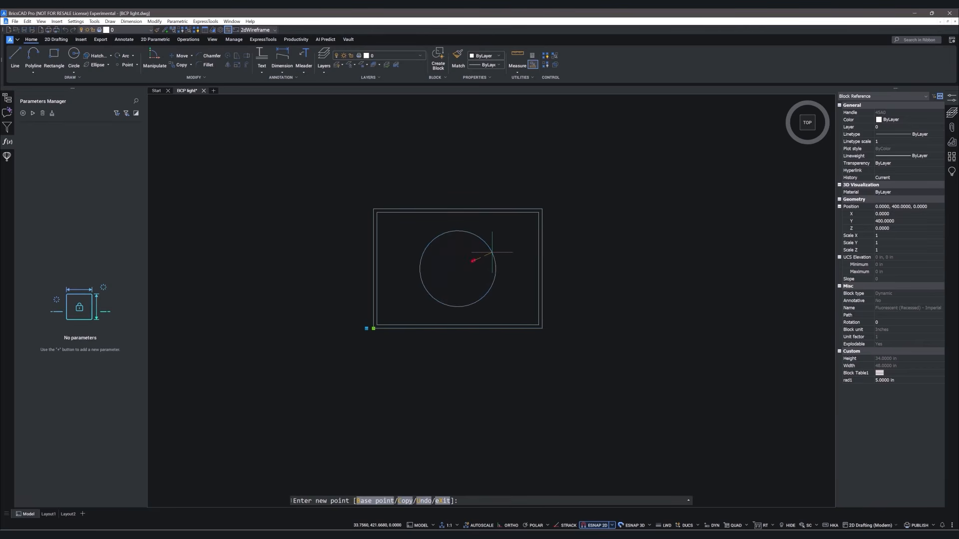
pyautogui.click(492, 252)
pyautogui.click(918, 380)
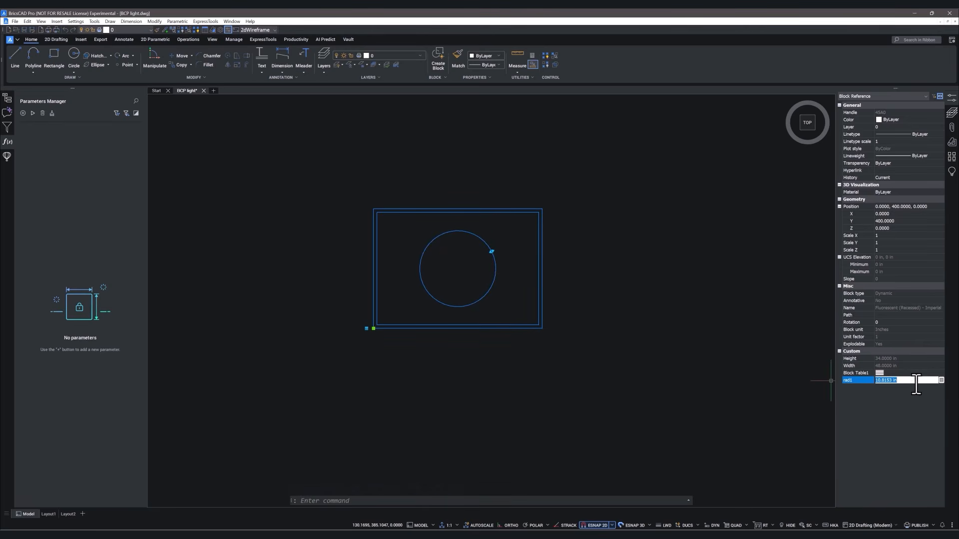
pyautogui.click(894, 388)
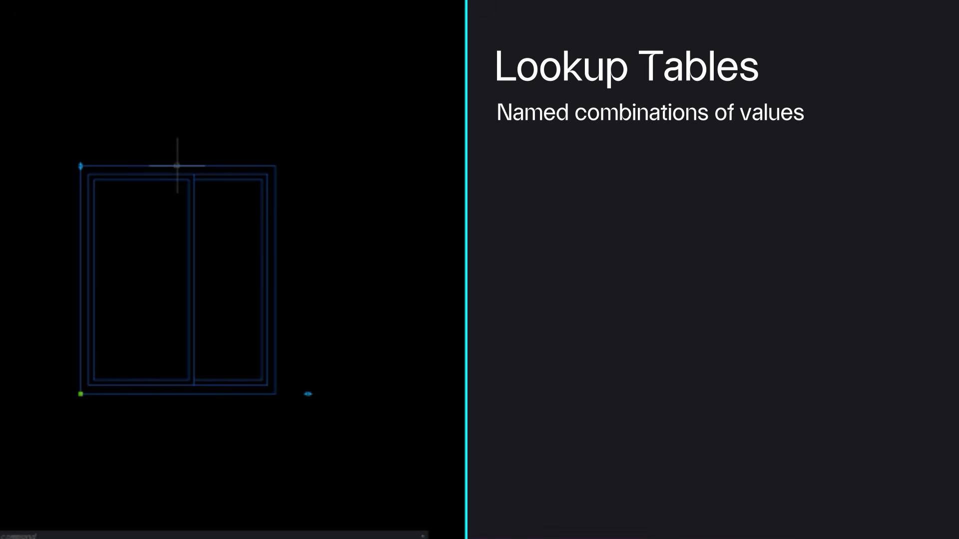
# Step: Stretch the window block one increment wider and one increment taller with its width and height grips
pyautogui.click(308, 394)
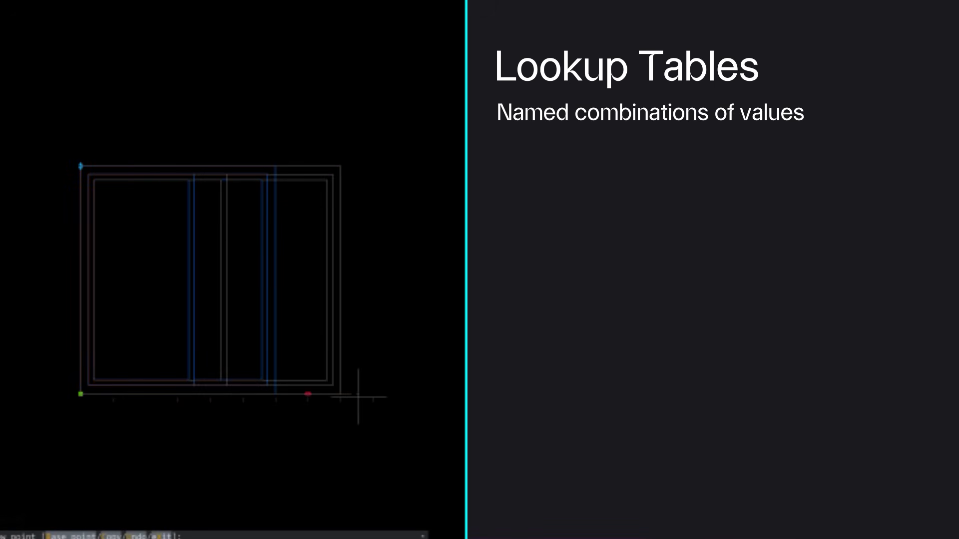
pyautogui.click(335, 394)
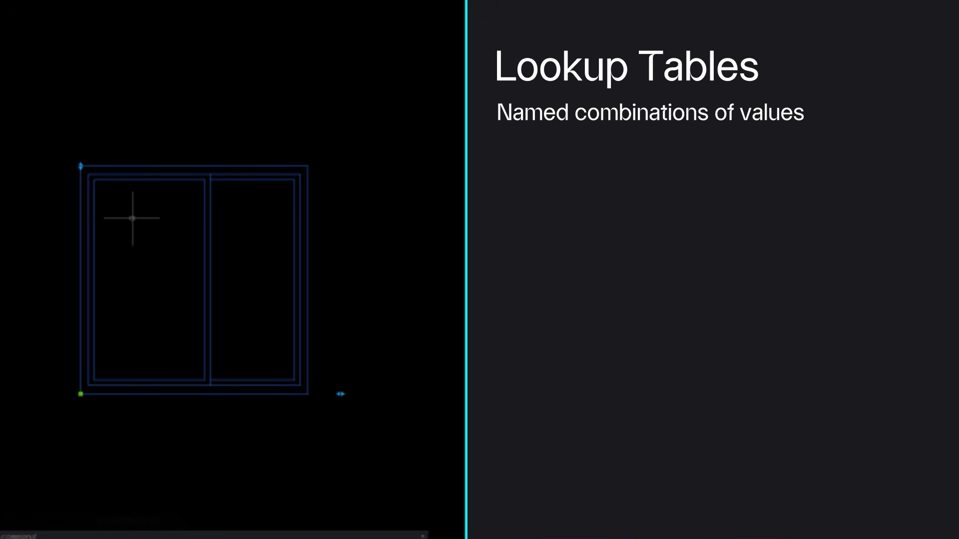
pyautogui.click(80, 166)
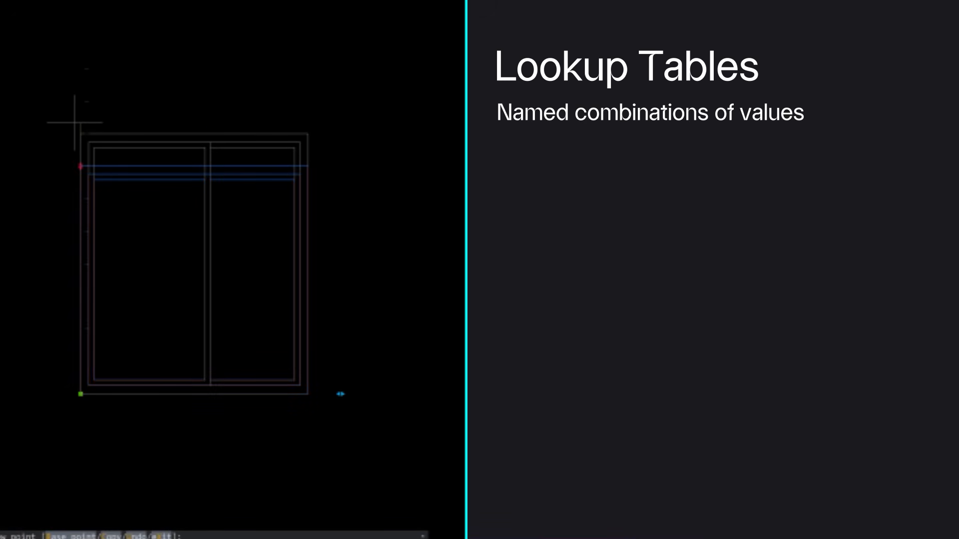
pyautogui.click(74, 122)
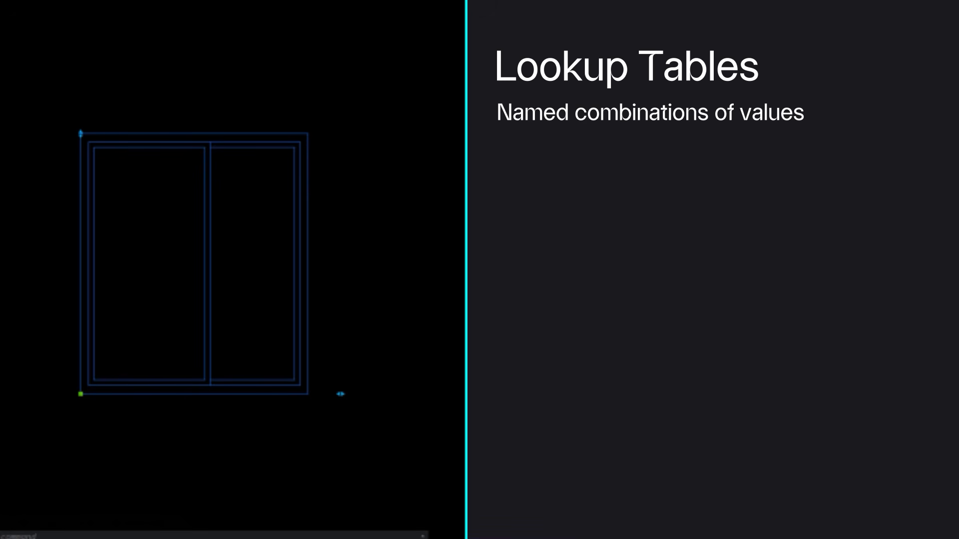
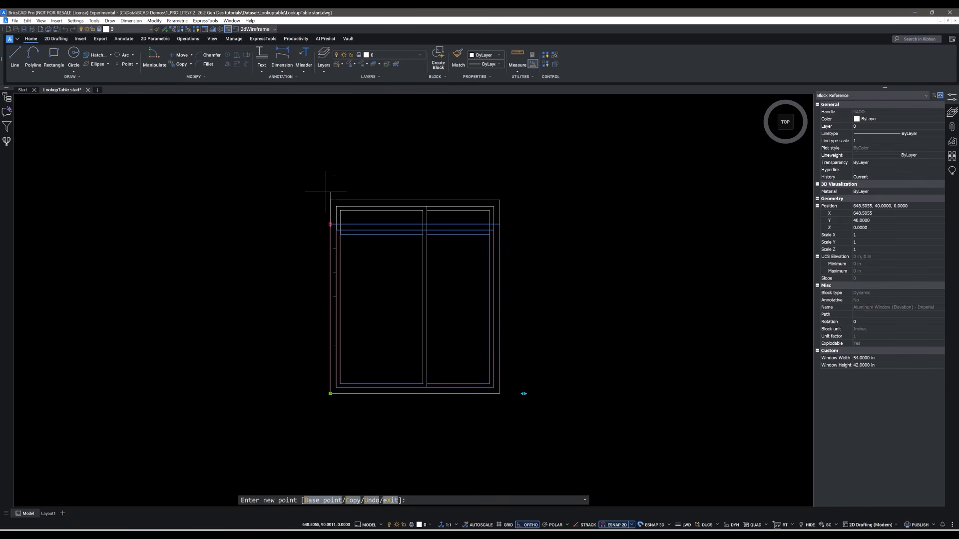
# Step: Finish the window block's height stretch, then set its custom Window Width to 48 in and Window Height to 60 in
pyautogui.click(327, 192)
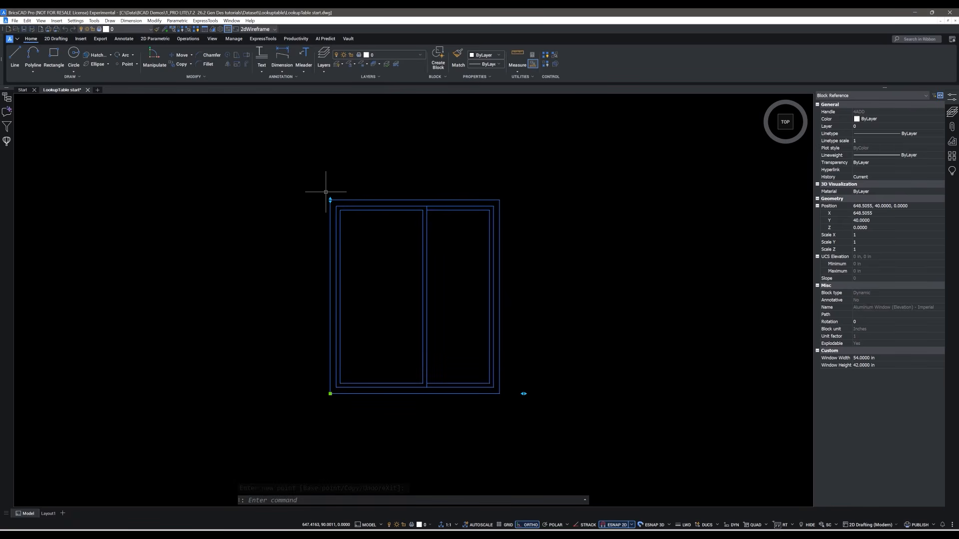
pyautogui.click(892, 359)
pyautogui.click(892, 359)
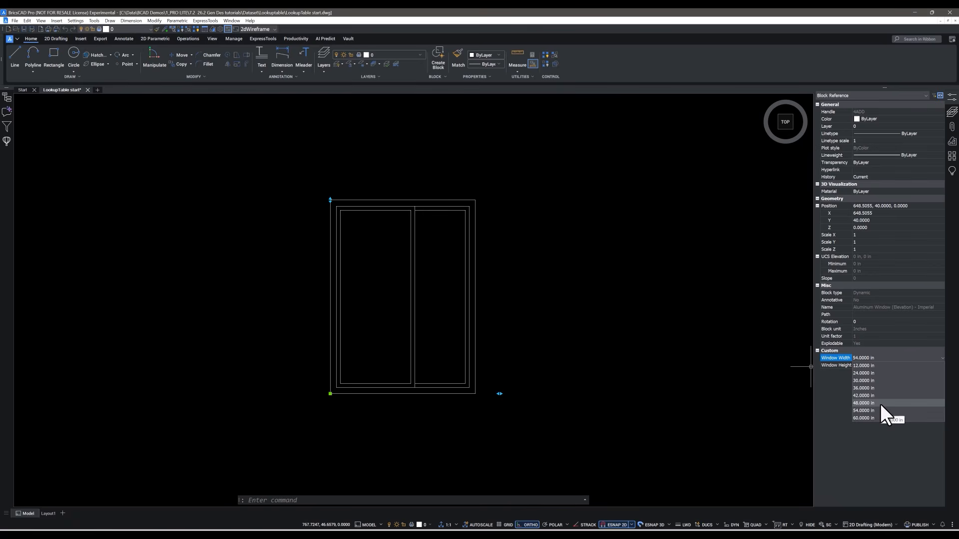
pyautogui.click(881, 403)
pyautogui.click(882, 364)
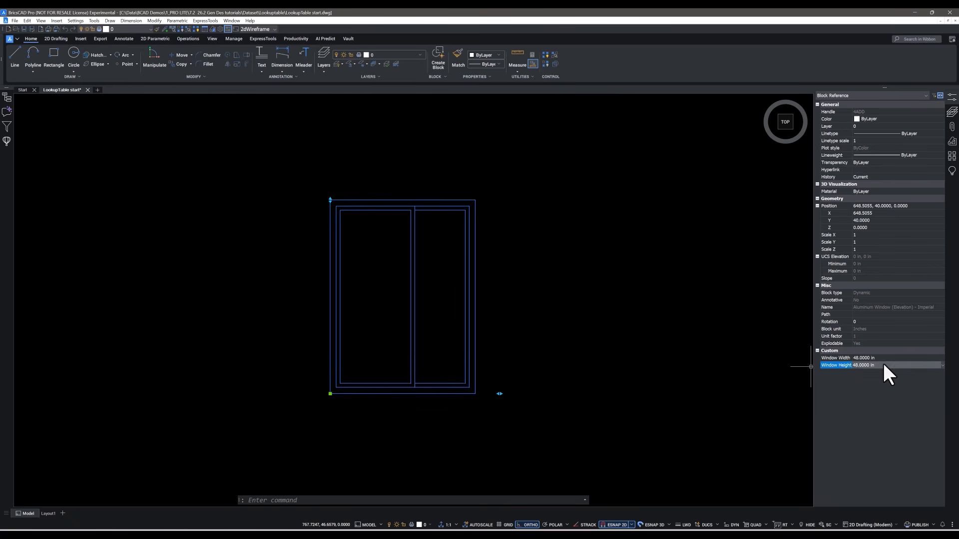
pyautogui.click(883, 365)
pyautogui.click(878, 423)
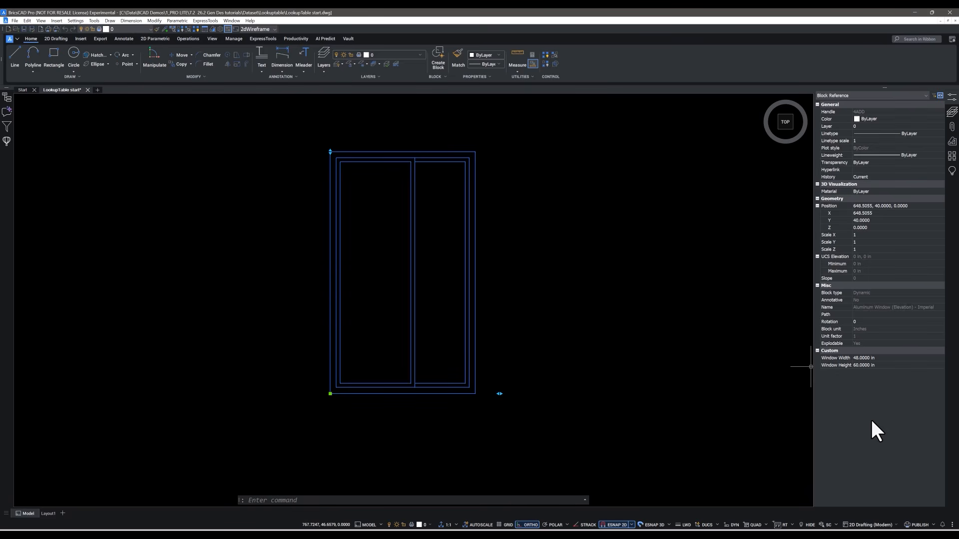
pyautogui.press('Escape')
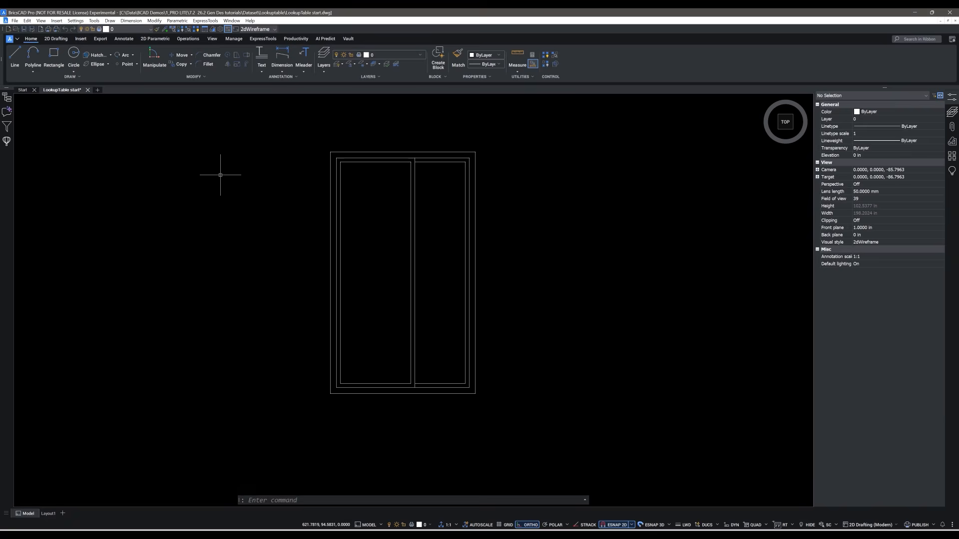
# Step: Check the experimental features status on the start page, then open the Aluminum Window (Elevation) - Imperial block for dynamic editing
pyautogui.click(19, 88)
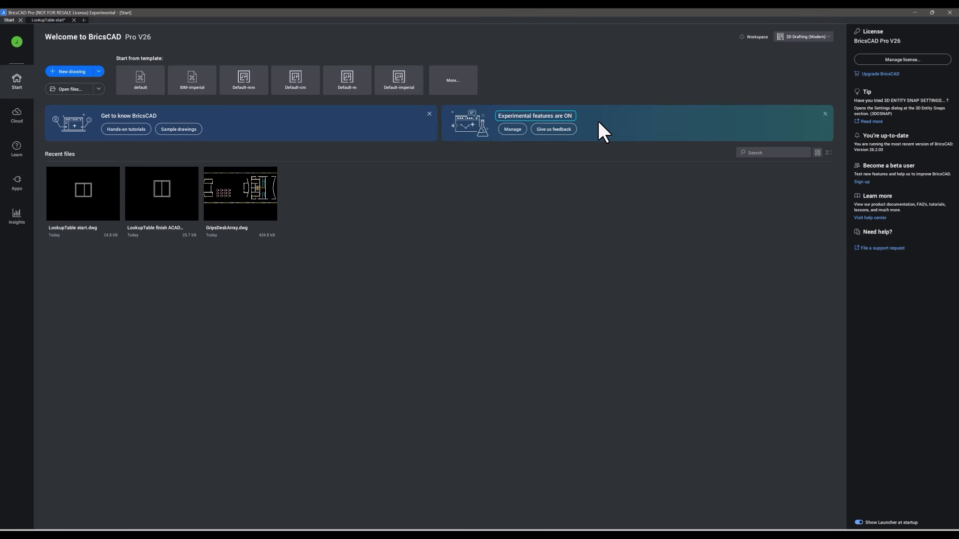
pyautogui.click(49, 19)
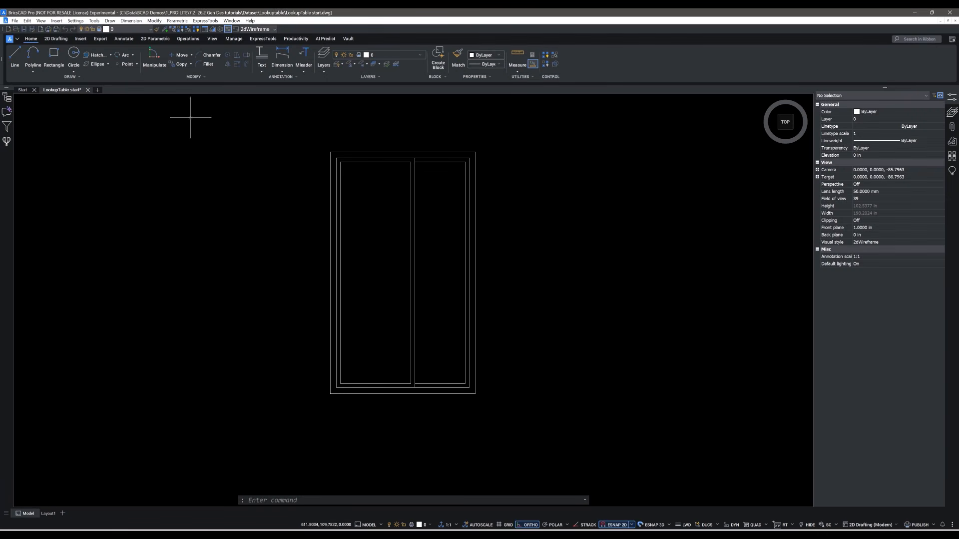
pyautogui.doubleClick(400, 152)
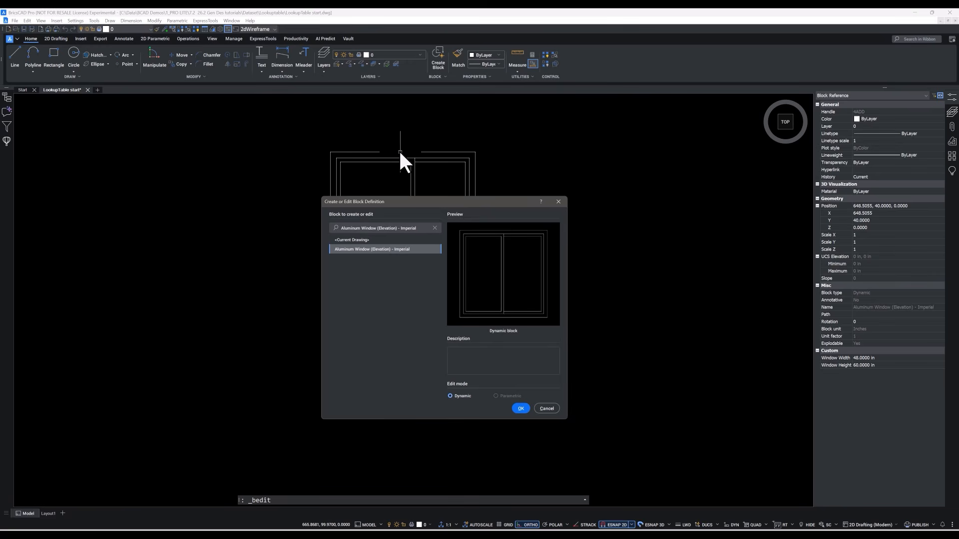
pyautogui.click(521, 408)
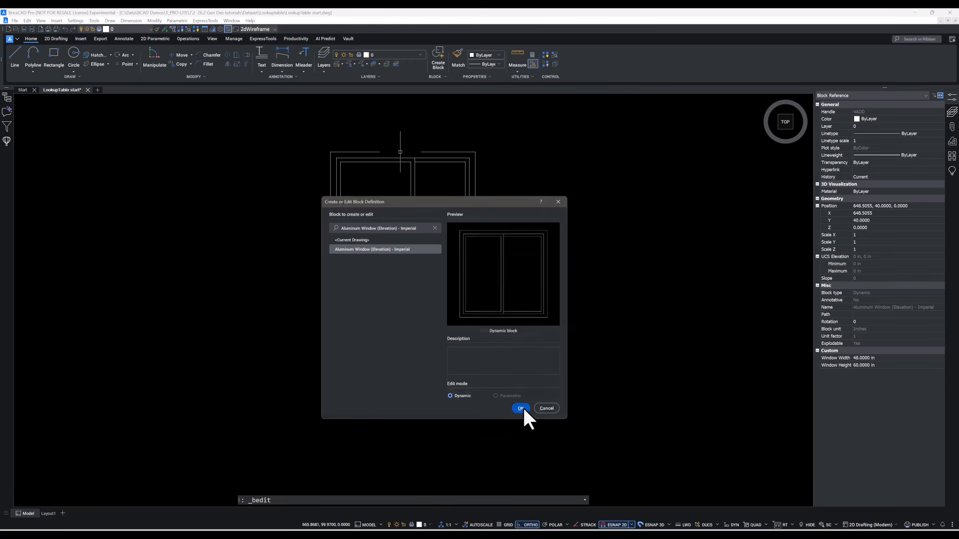
pyautogui.moveTo(538, 338); pyautogui.dragTo(500, 238, button='middle')
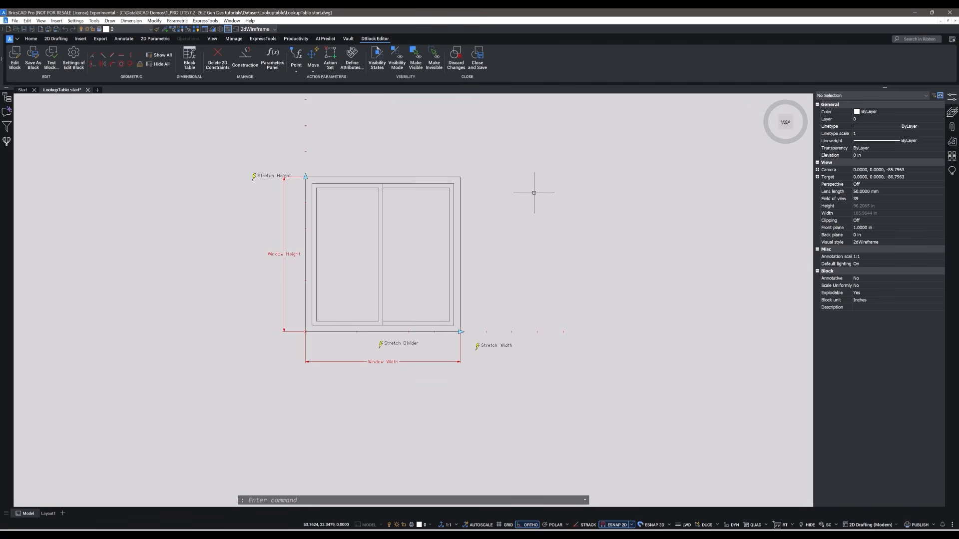
# Step: Open the block editor settings with BESETTINGS, try Dynamic Block Editor background color 250, and set it to RGB:200,200,200
pyautogui.click(362, 500)
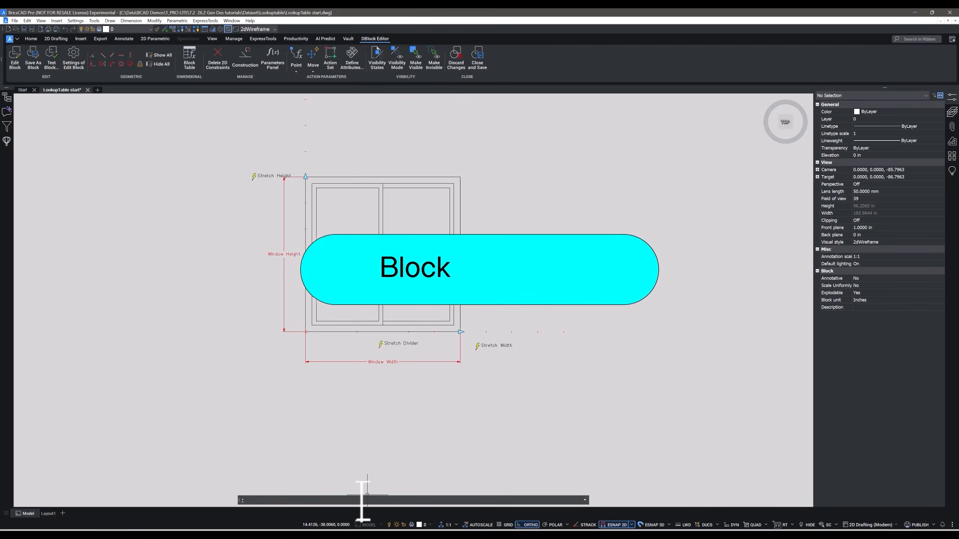
pyautogui.write('bes')
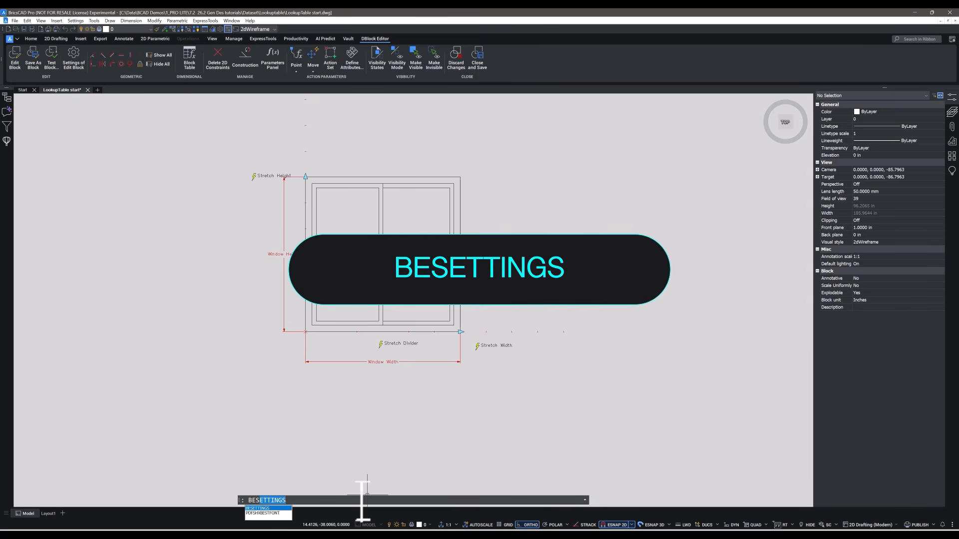
pyautogui.press('Return')
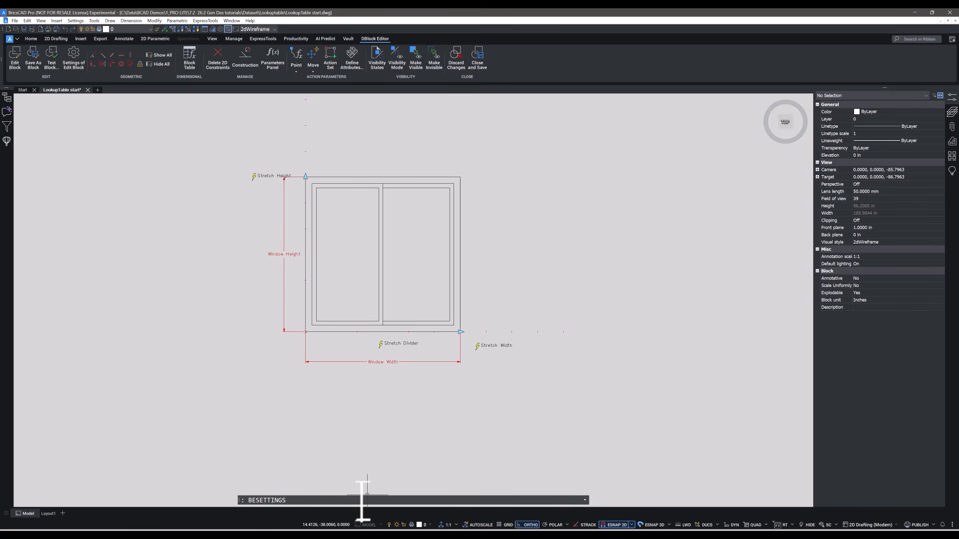
pyautogui.press('Return')
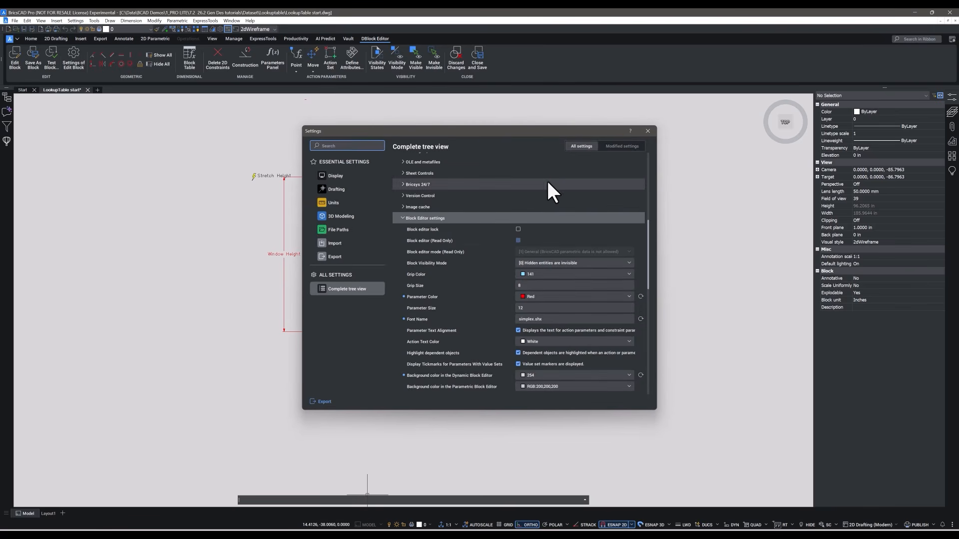
pyautogui.scroll(-2, 595, 188)
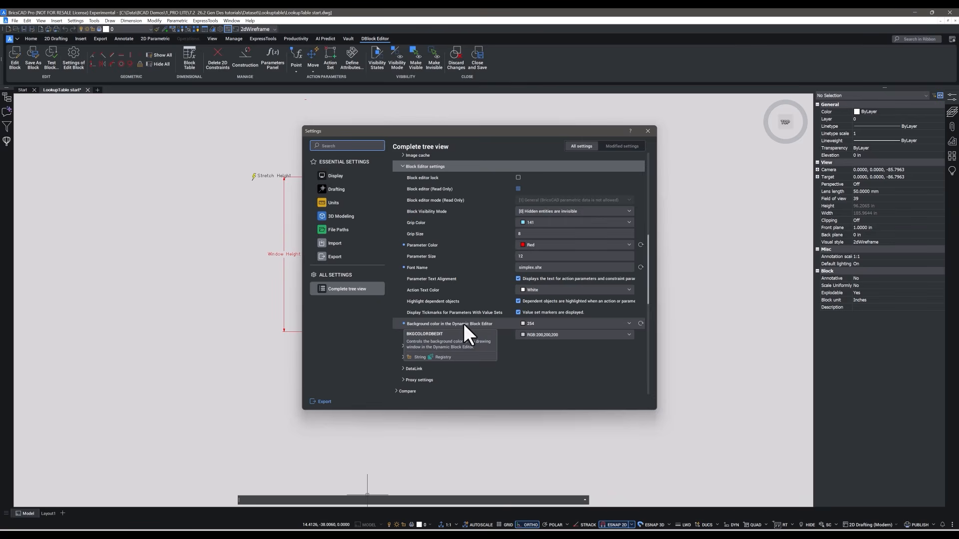
pyautogui.click(621, 323)
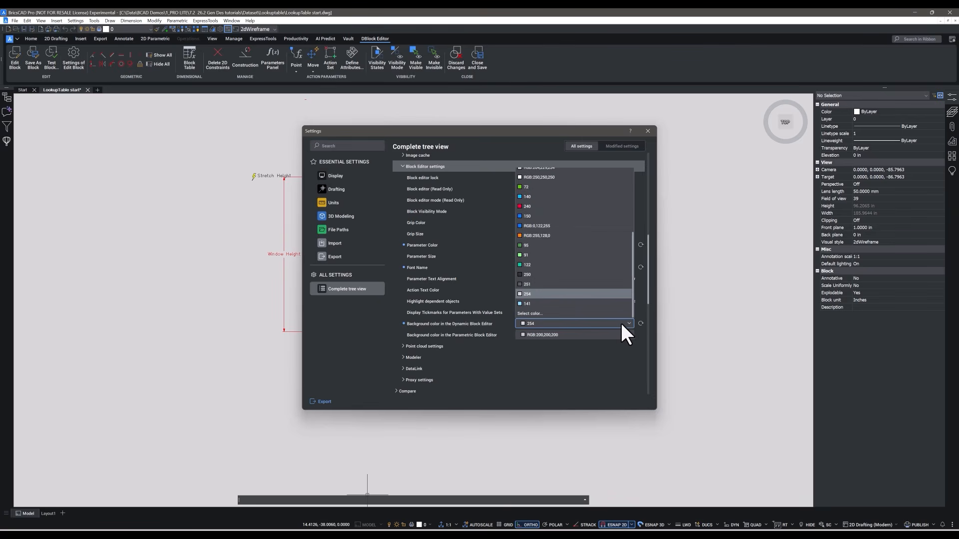
pyautogui.click(547, 274)
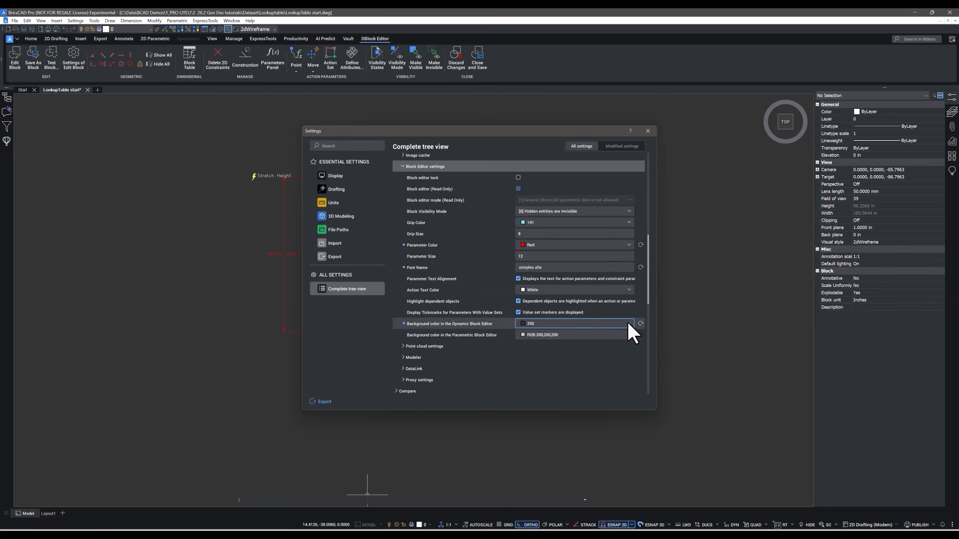
pyautogui.click(627, 322)
pyautogui.click(547, 304)
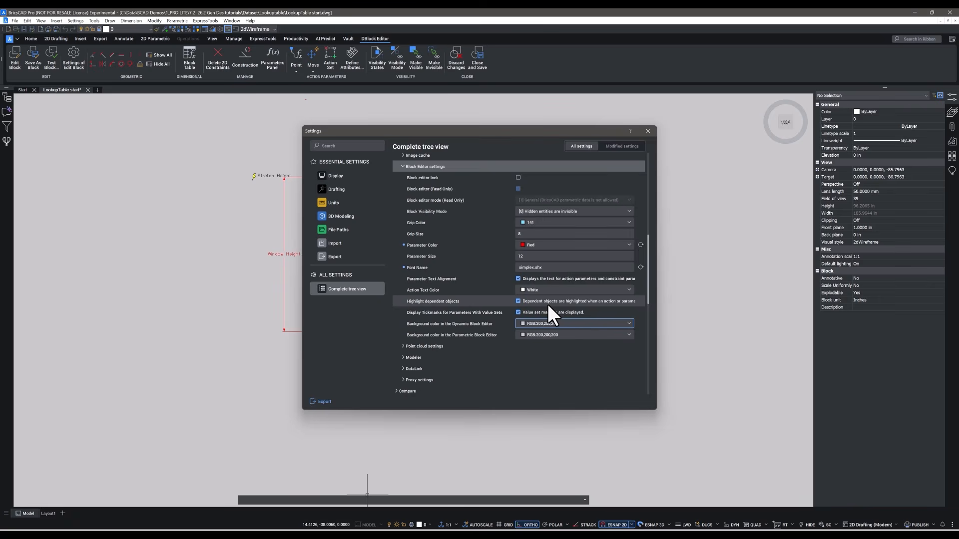
pyautogui.click(648, 131)
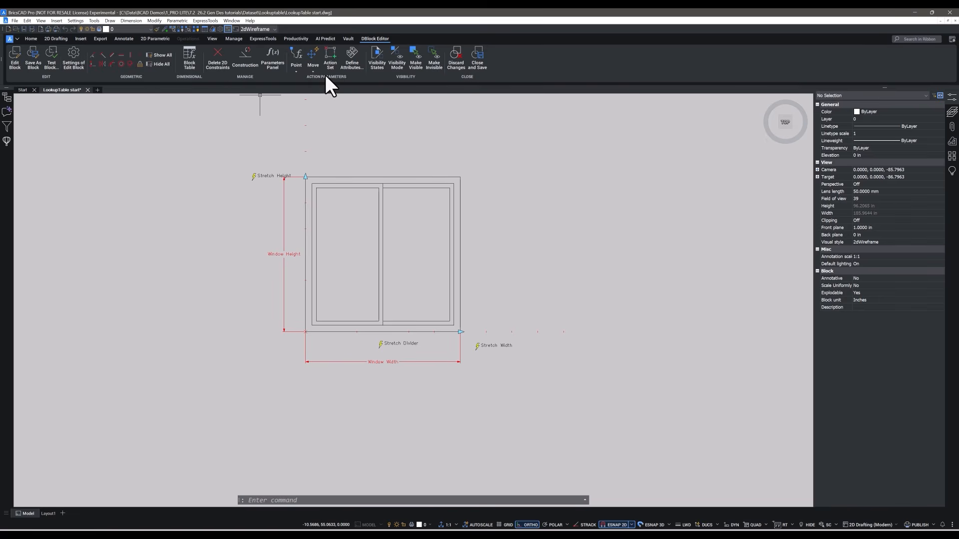
pyautogui.click(295, 70)
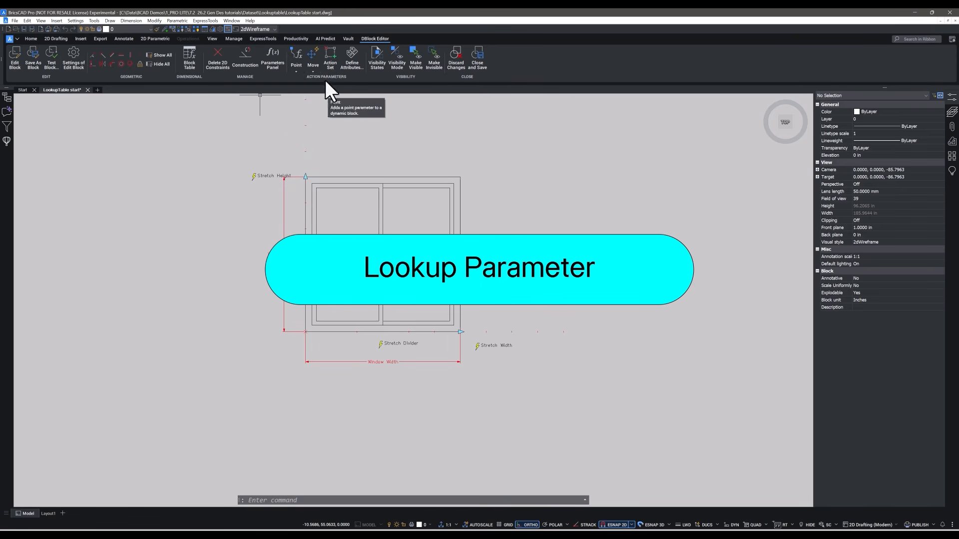
pyautogui.click(313, 71)
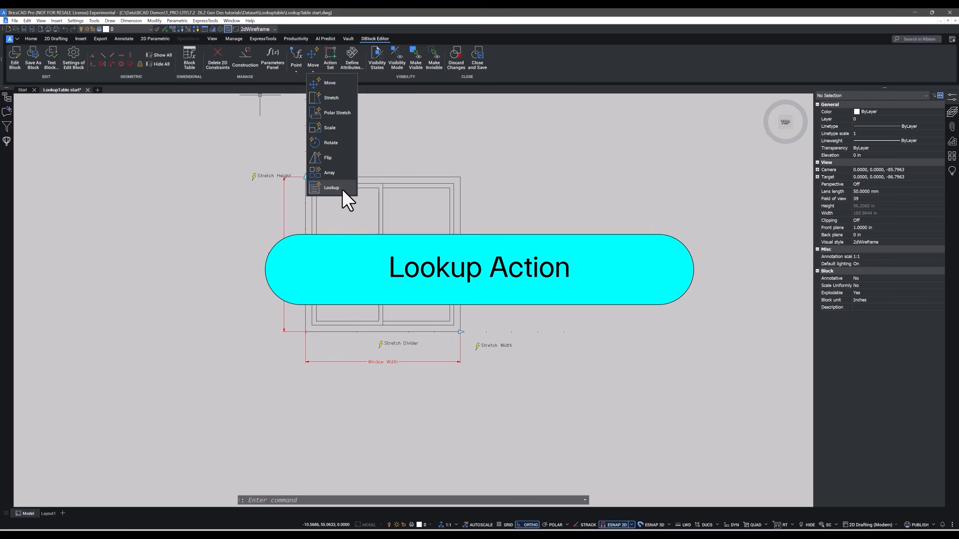
pyautogui.press('Escape')
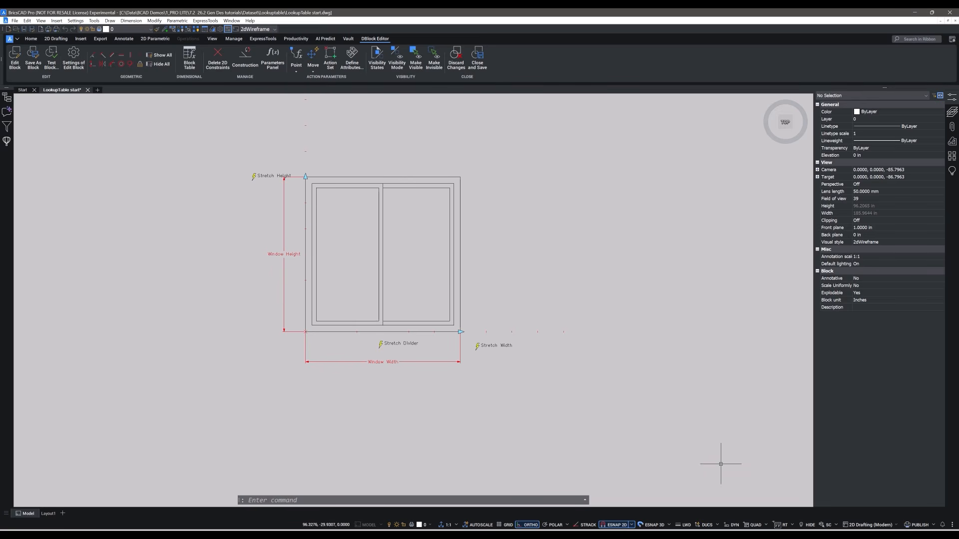
# Step: Choose the 2D Drafting (Modern) workspace and place a lookup parameter with one grip in the empty area up and right of the window
pyautogui.click(860, 525)
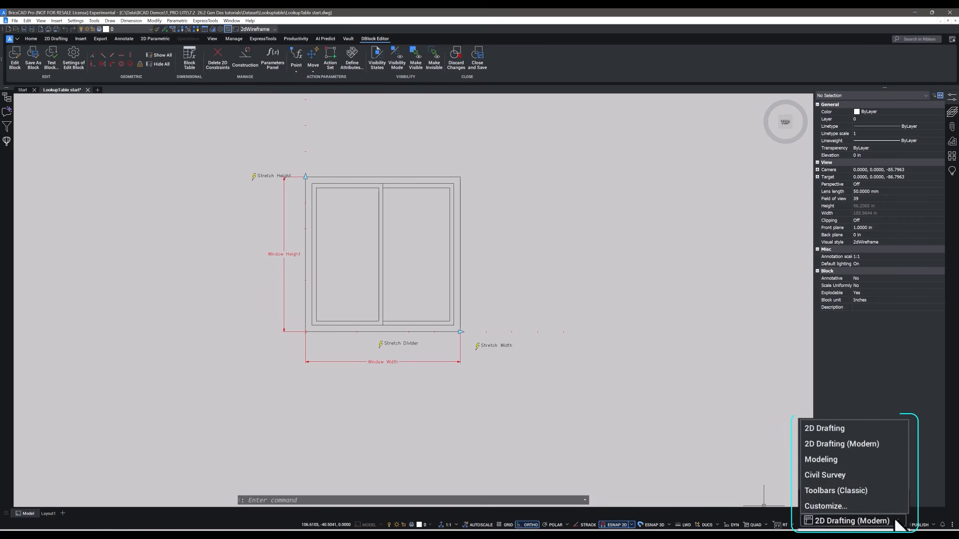
pyautogui.click(857, 444)
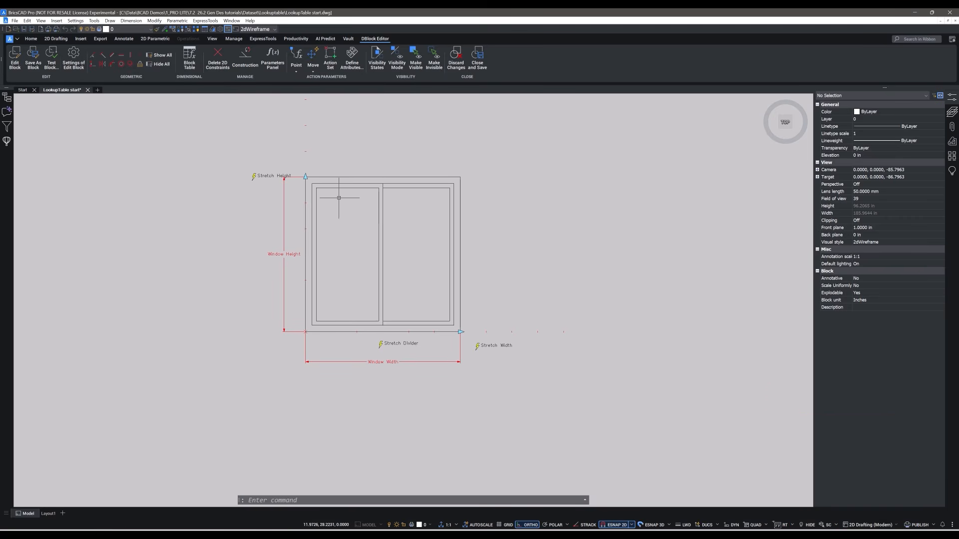
pyautogui.click(294, 69)
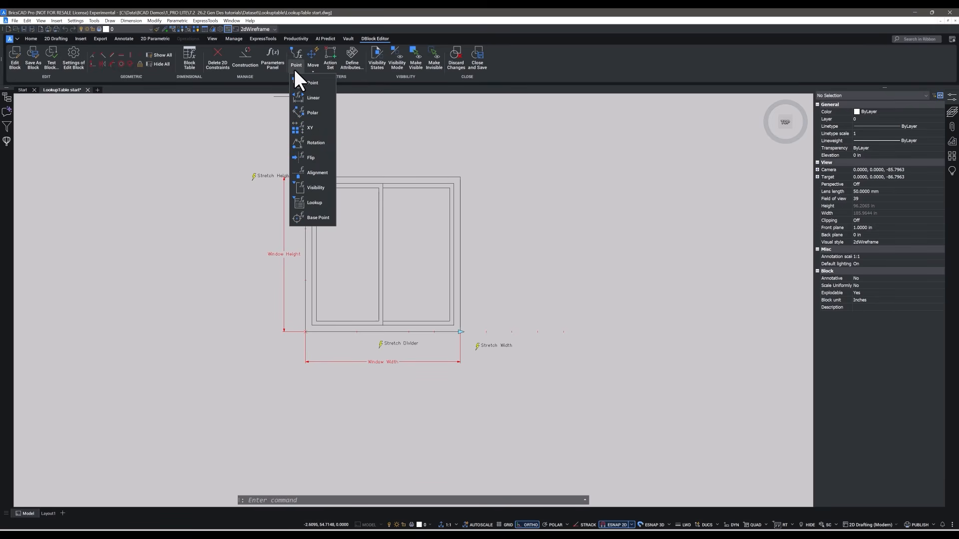
pyautogui.click(312, 203)
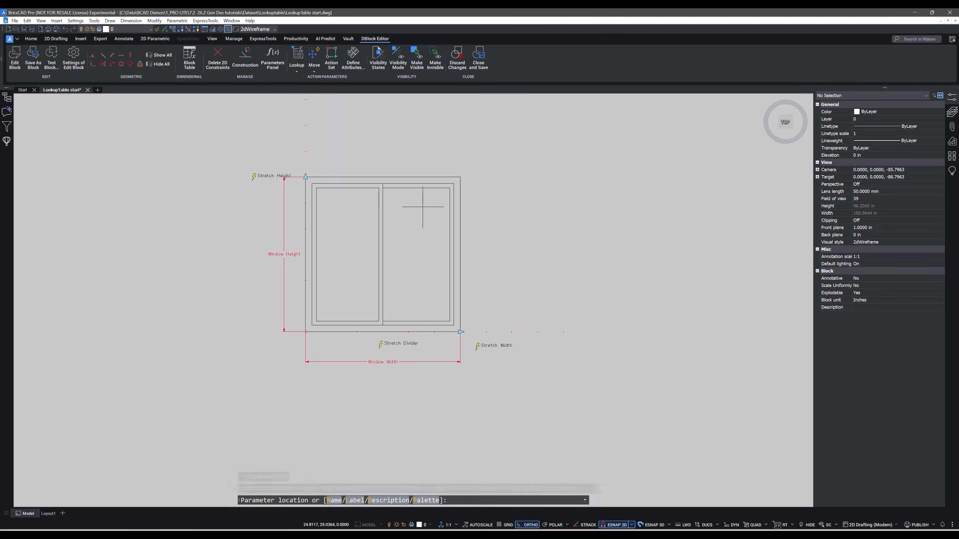
pyautogui.click(567, 161)
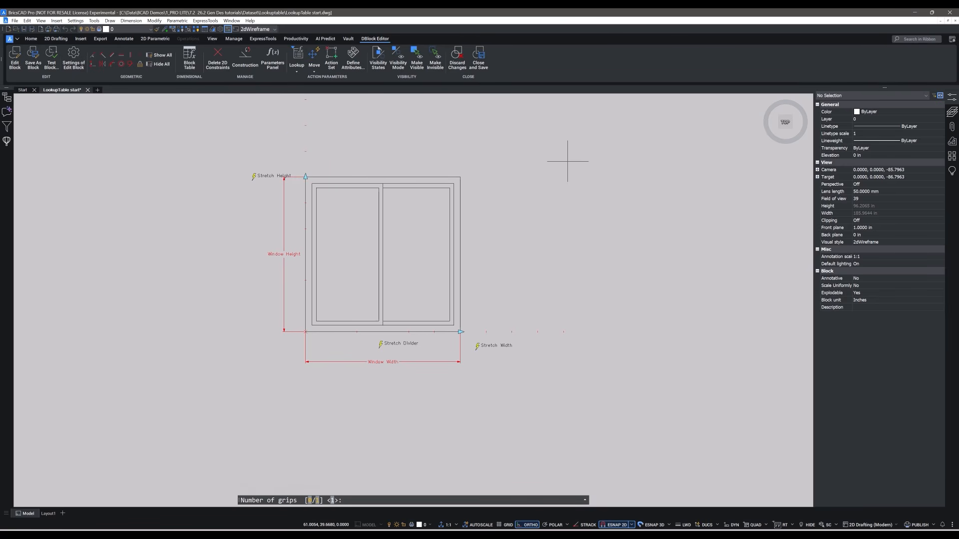
pyautogui.press('Return')
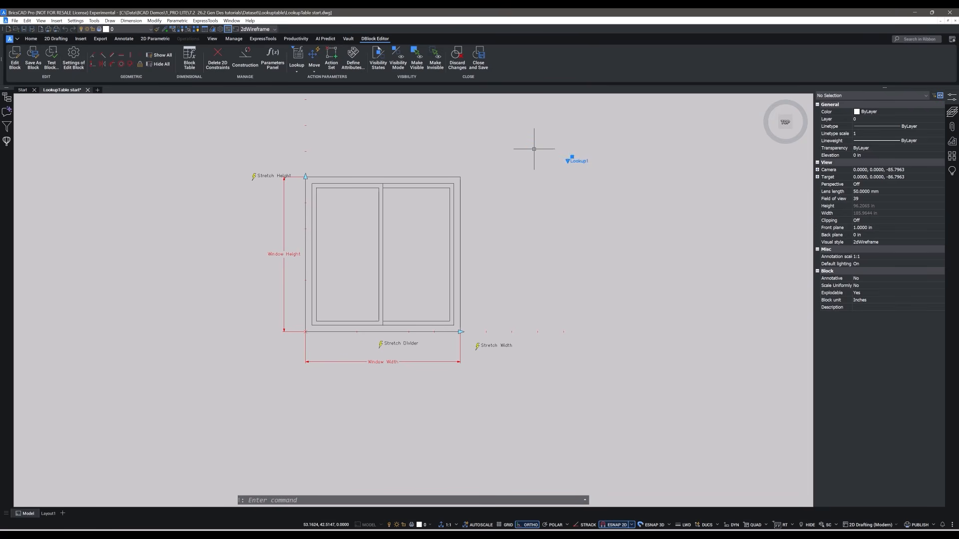
# Step: Add a Lookup action to the Lookup1 parameter, placed just below it with ortho off, and accept the property lookup table without input properties
pyautogui.click(313, 71)
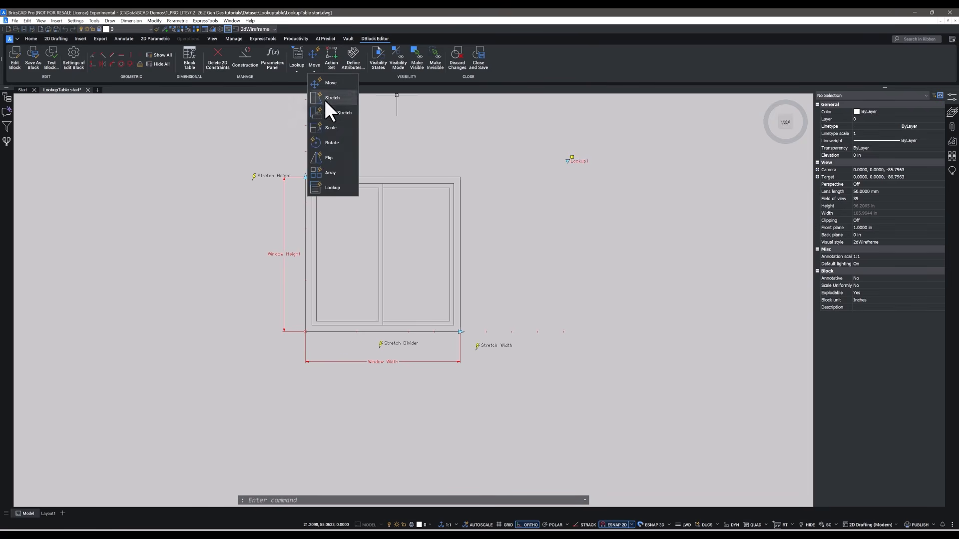
pyautogui.click(333, 187)
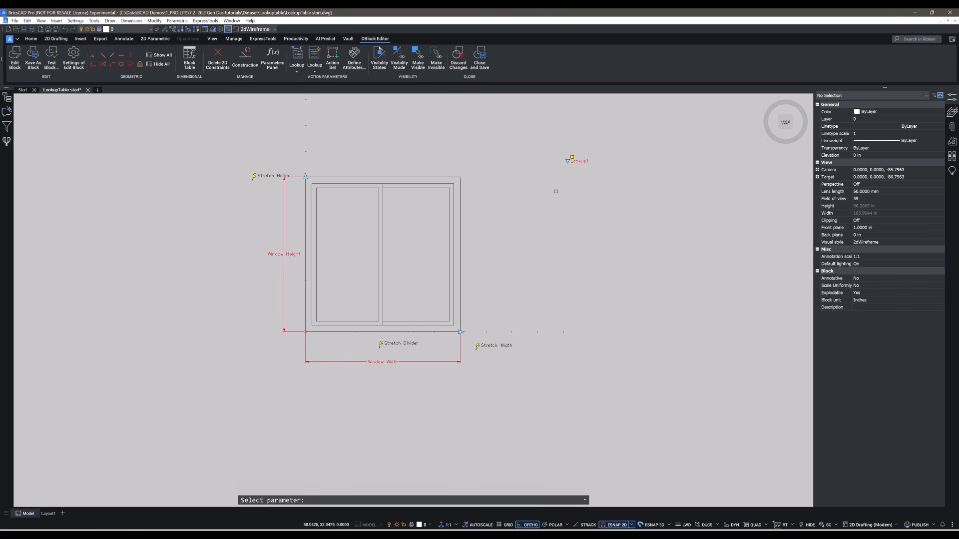
pyautogui.click(572, 158)
pyautogui.press('F8')
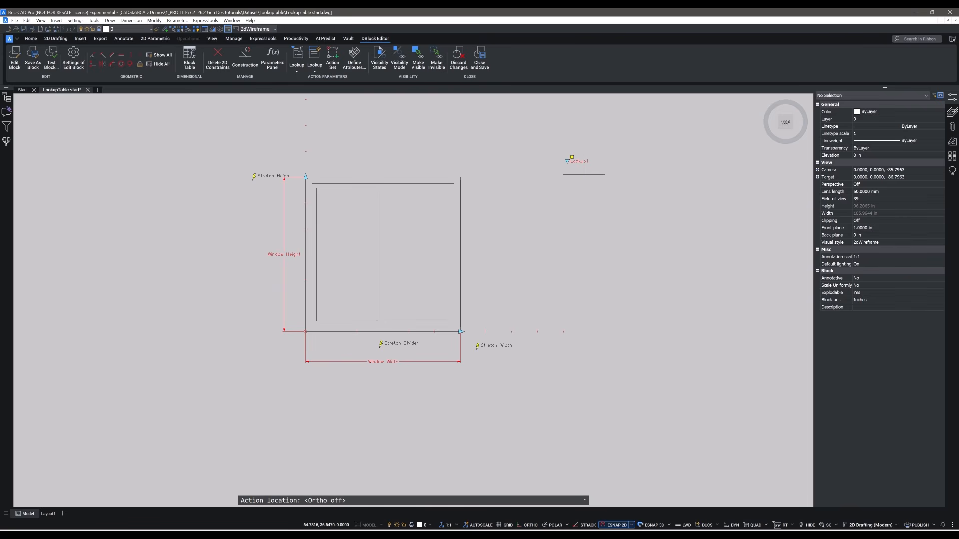
pyautogui.click(583, 174)
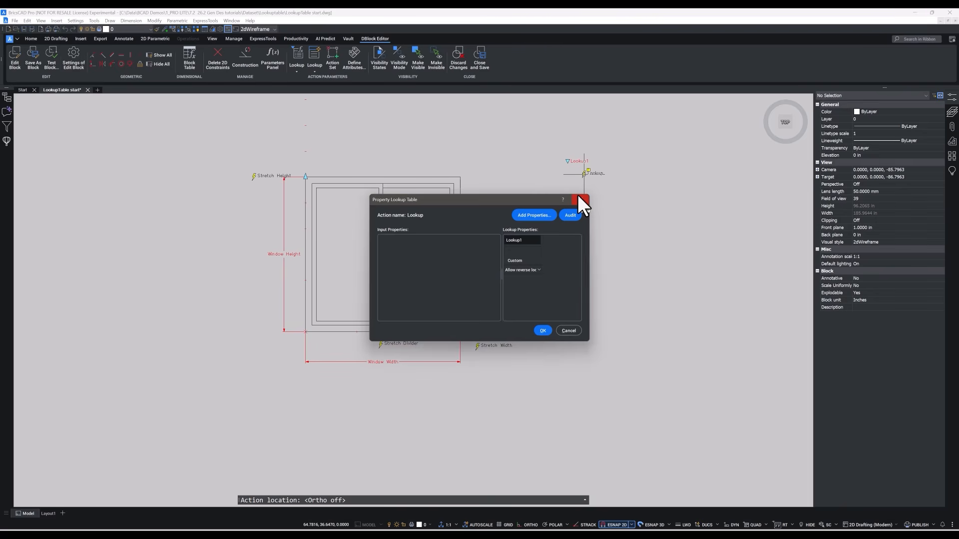
pyautogui.click(542, 331)
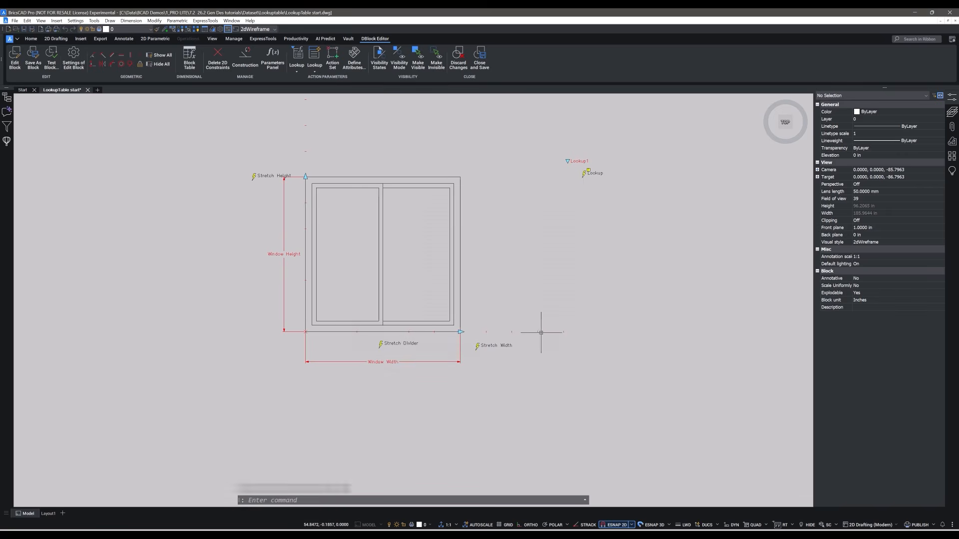
pyautogui.click(294, 71)
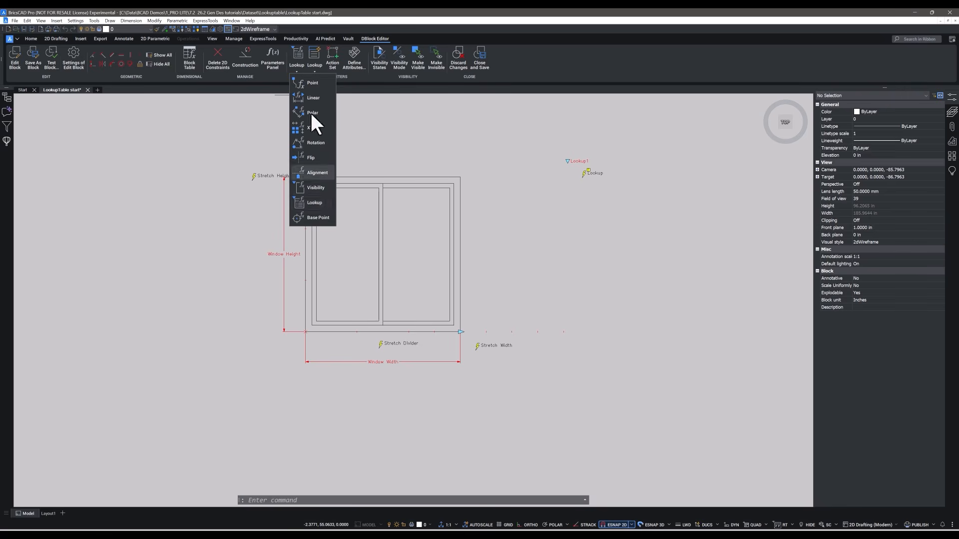
pyautogui.click(313, 68)
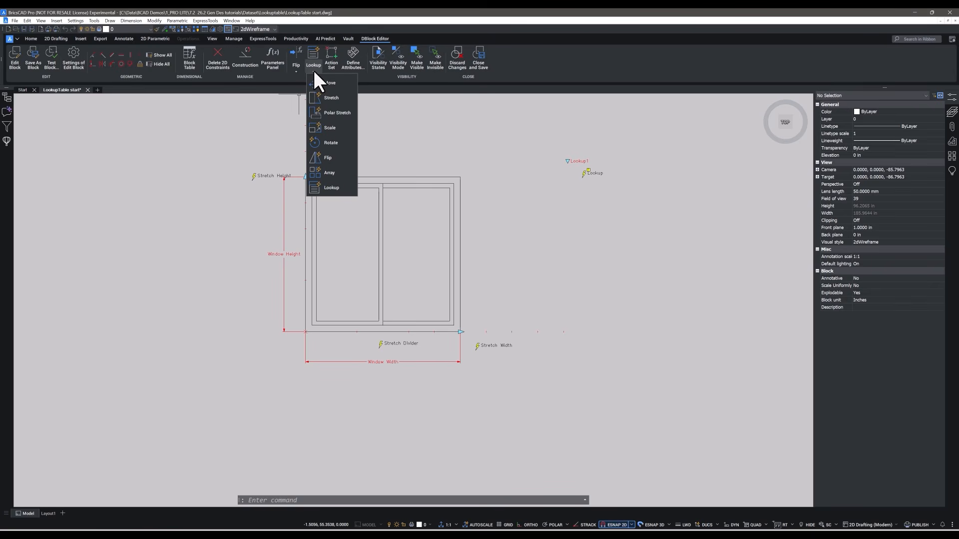
# Step: Open the Lookup action's property lookup table and add Window Width and Window Height as input properties
pyautogui.click(334, 187)
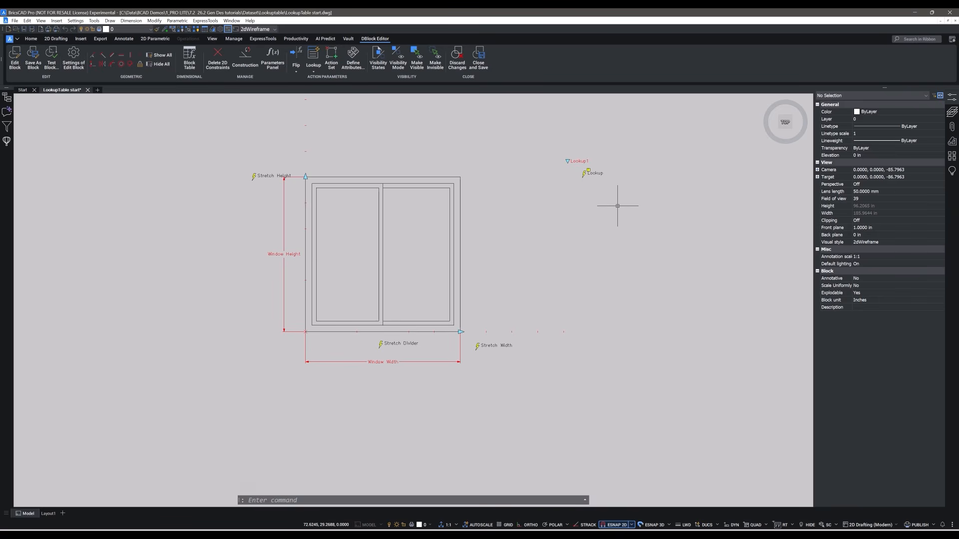
pyautogui.click(598, 173)
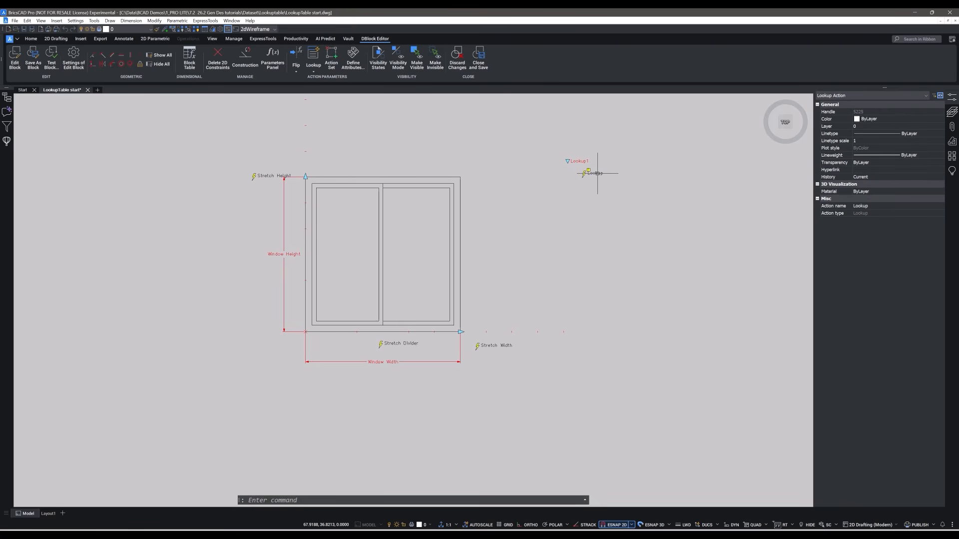
pyautogui.doubleClick(597, 174)
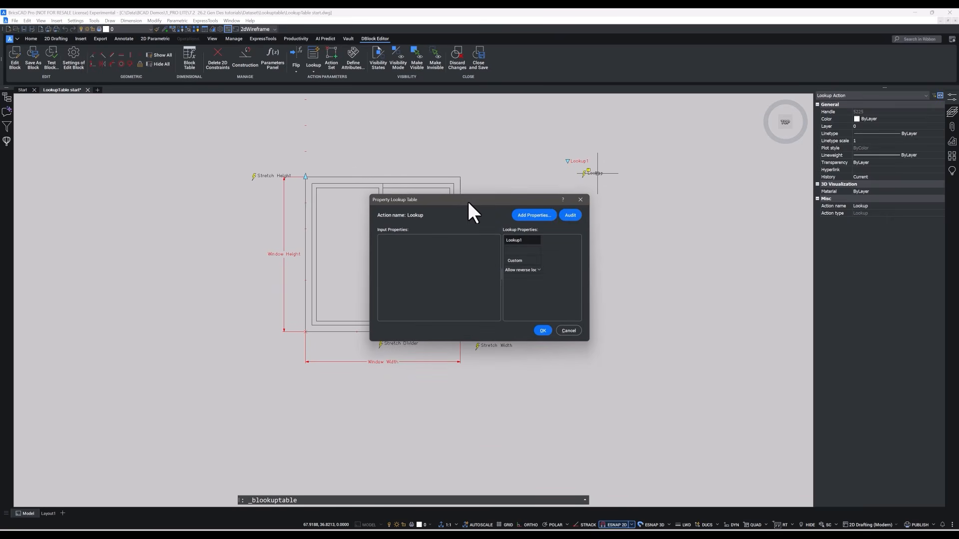
pyautogui.moveTo(467, 202); pyautogui.dragTo(393, 161)
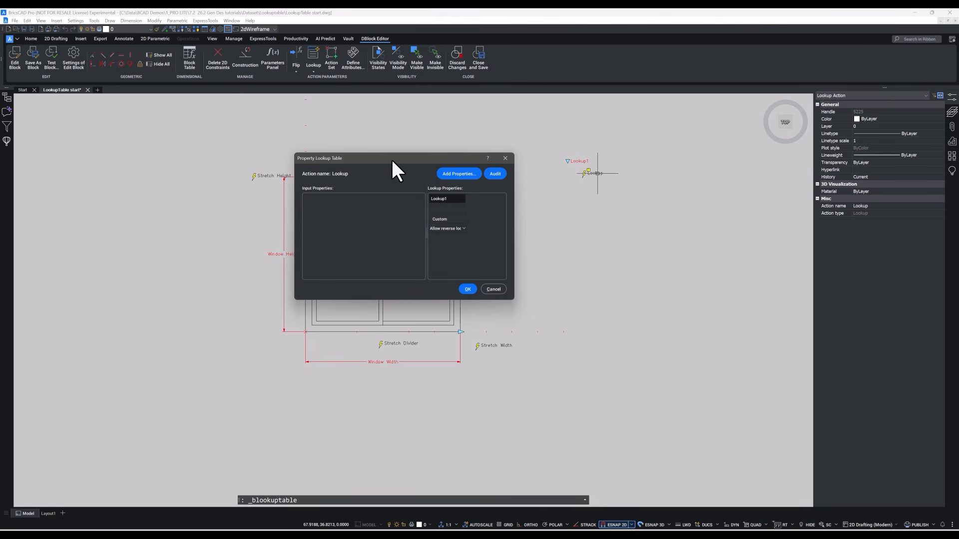
pyautogui.click(472, 177)
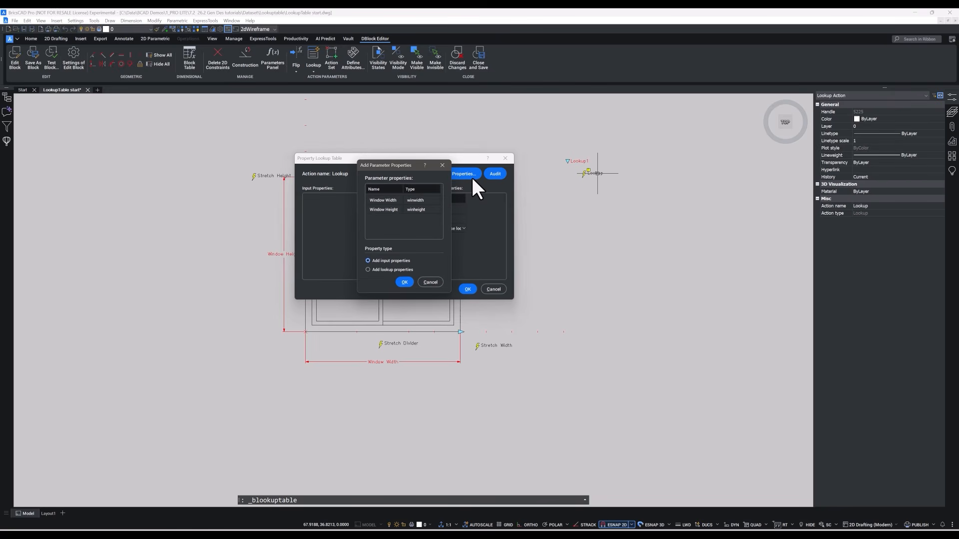
pyautogui.moveTo(394, 198); pyautogui.dragTo(387, 210)
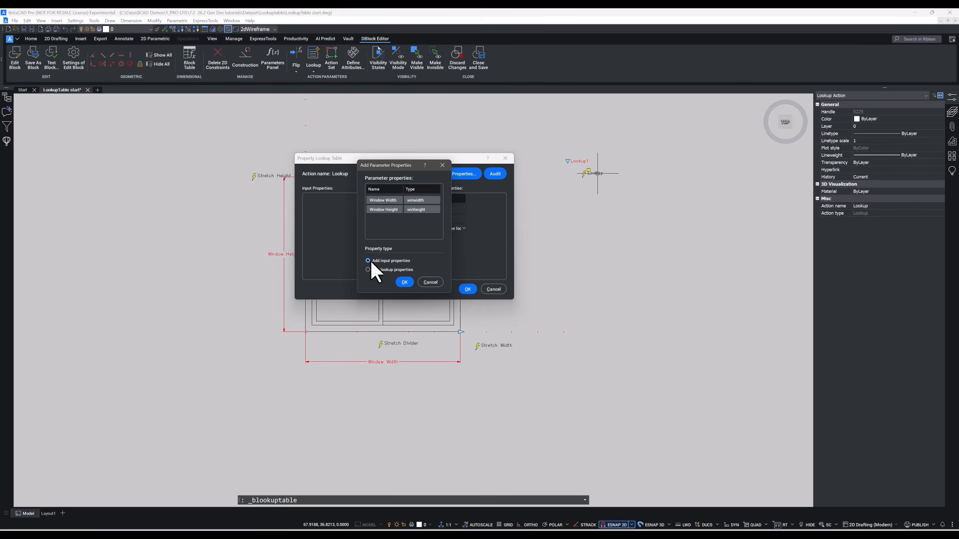
pyautogui.click(405, 282)
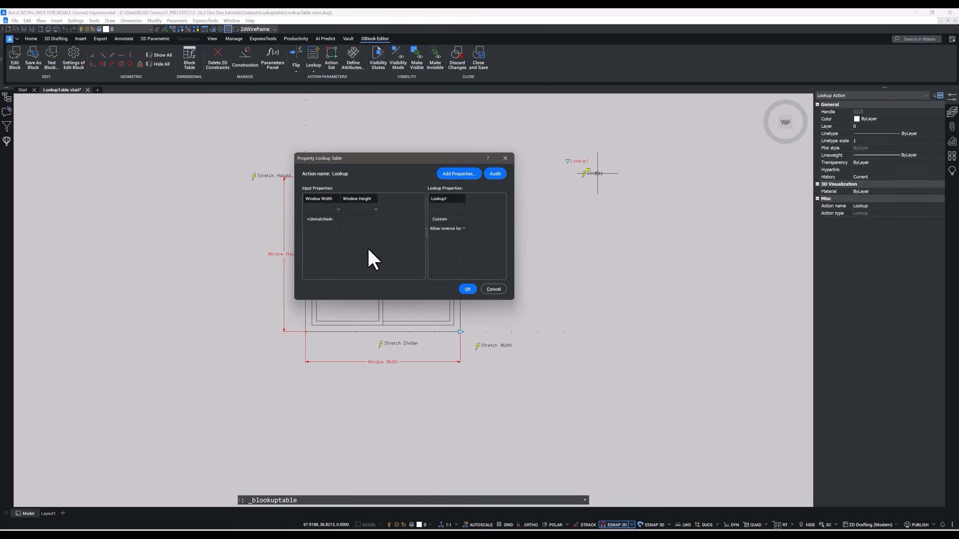
# Step: Fill the Window Width input column with 30, 36, 42 and 48 in four successive rows
pyautogui.click(337, 209)
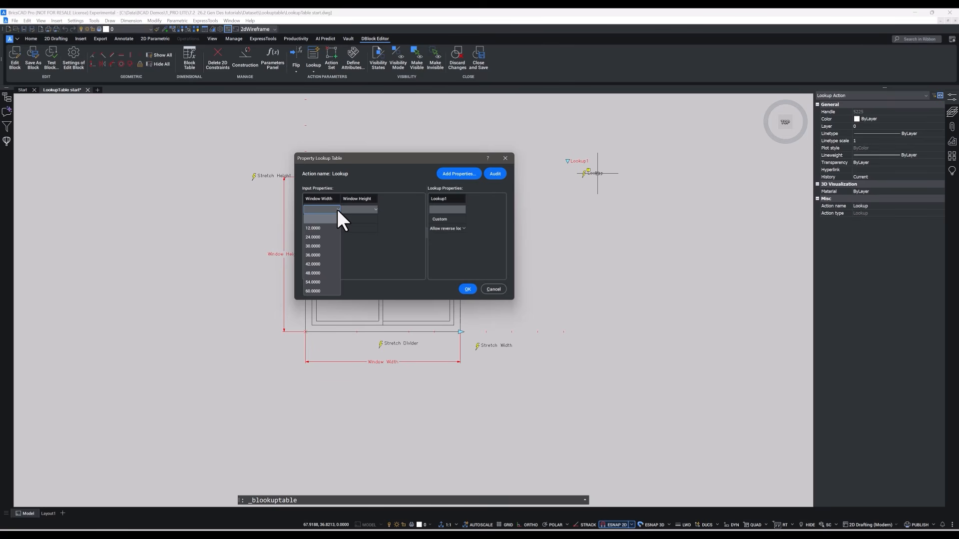
pyautogui.click(320, 246)
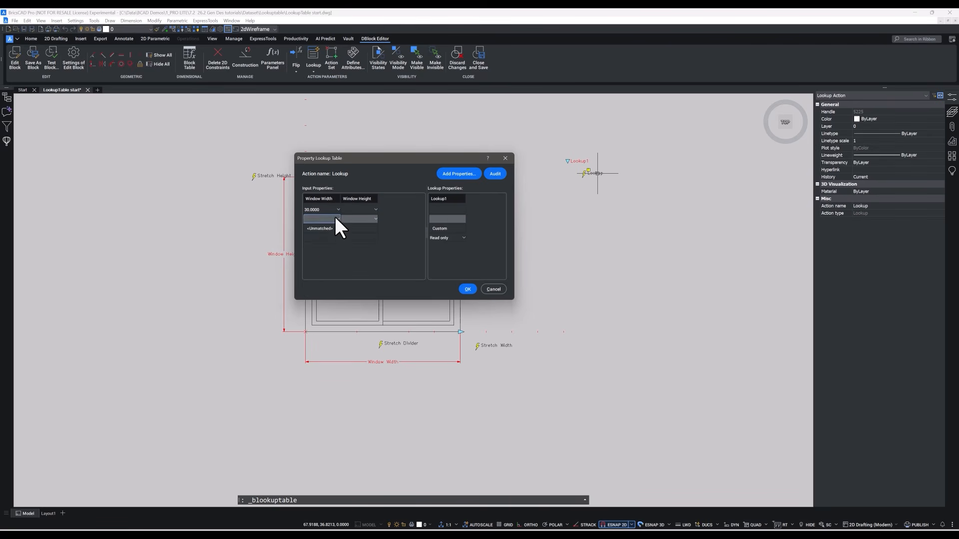
pyautogui.click(334, 218)
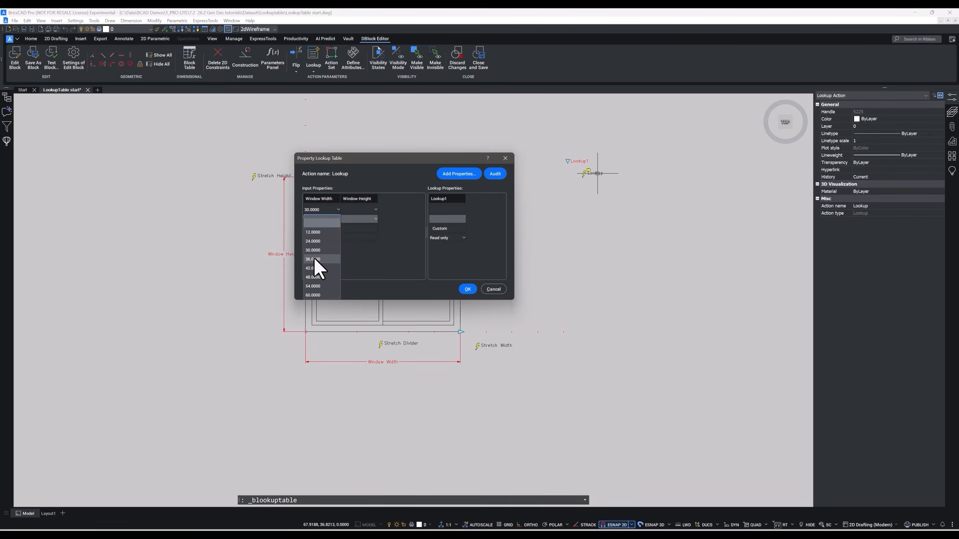
pyautogui.click(314, 259)
pyautogui.click(337, 227)
pyautogui.click(338, 228)
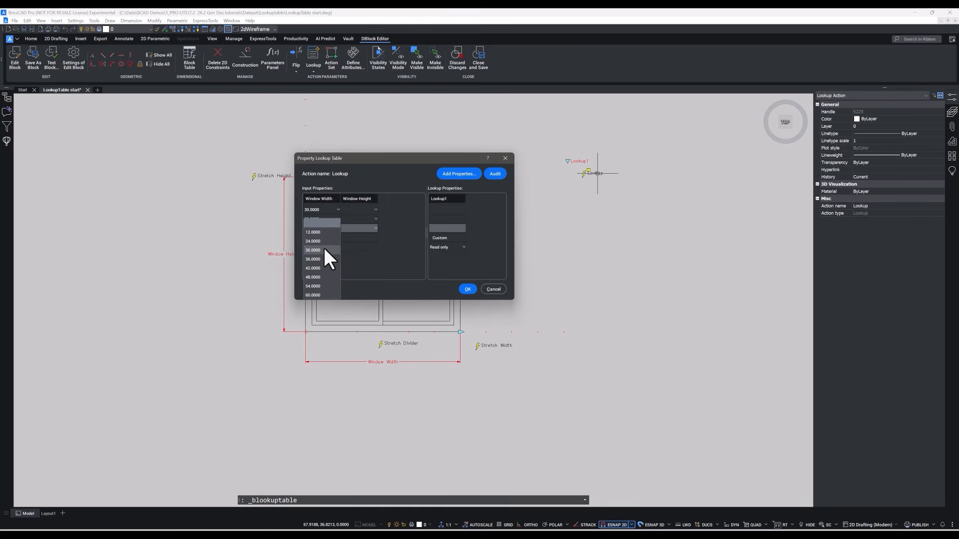
pyautogui.click(315, 265)
pyautogui.click(337, 235)
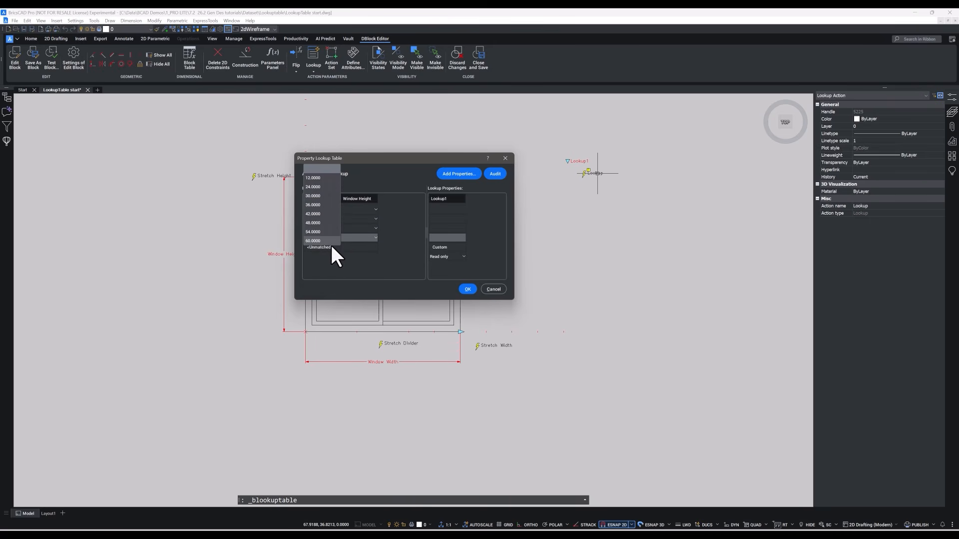
pyautogui.click(322, 221)
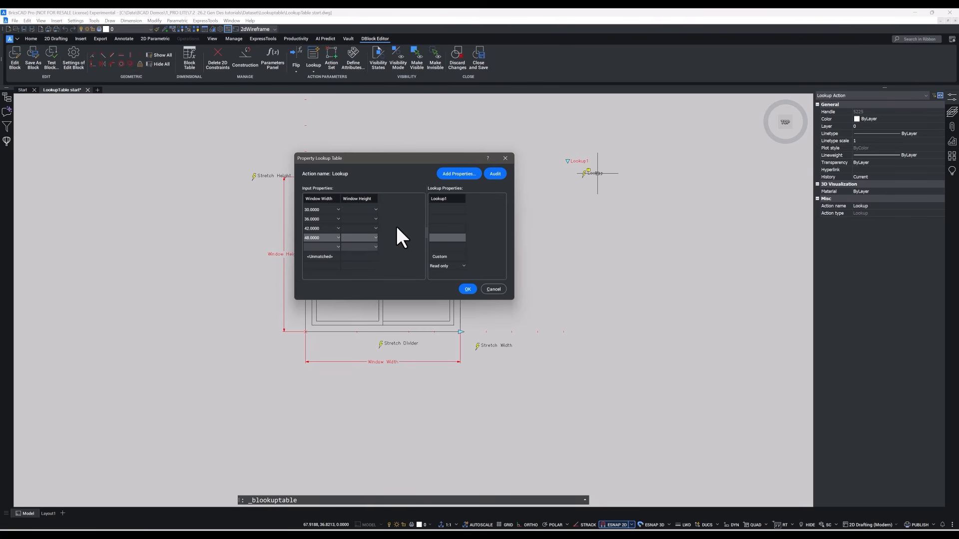
# Step: Assign Window Height values 24, 30, 36 and 42 to the four width rows in order
pyautogui.click(375, 209)
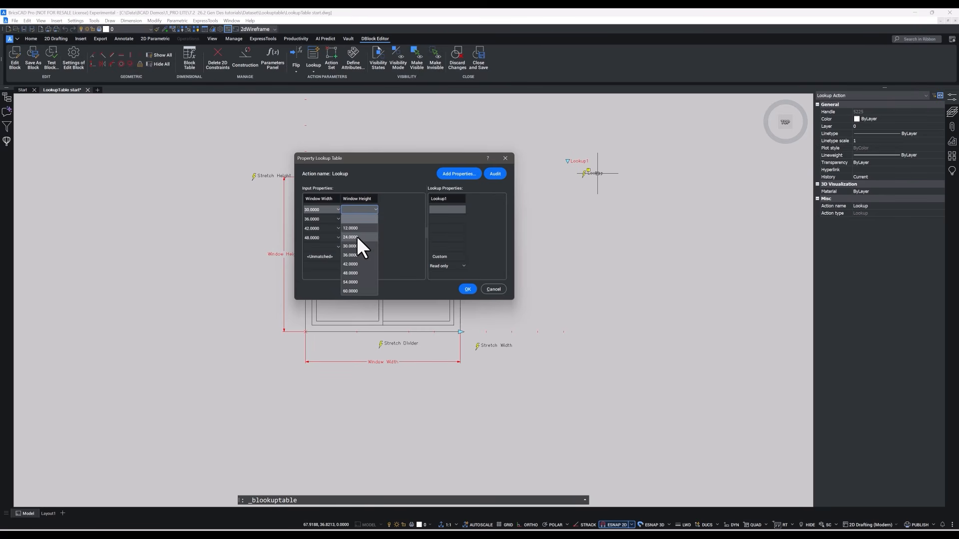
pyautogui.click(356, 236)
pyautogui.click(375, 218)
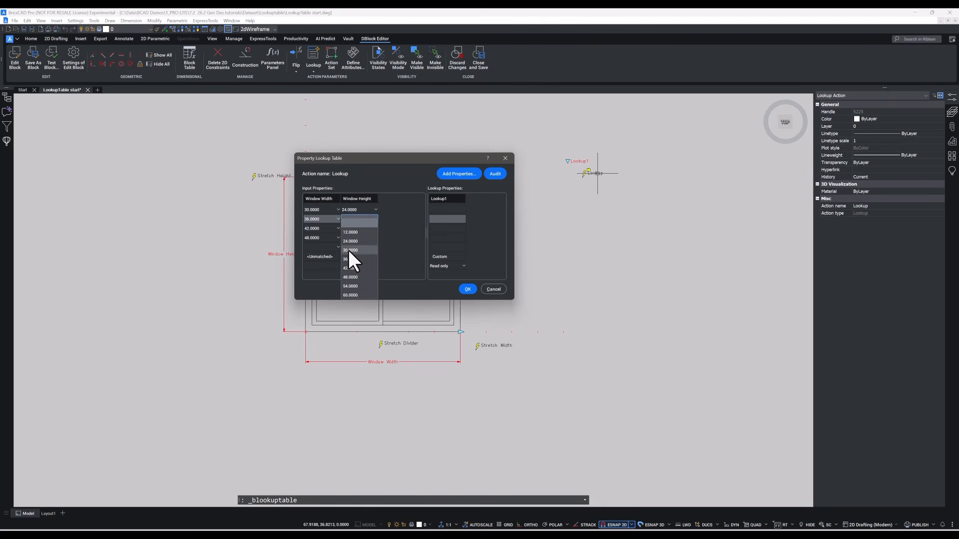
pyautogui.click(349, 250)
pyautogui.click(376, 226)
pyautogui.click(353, 259)
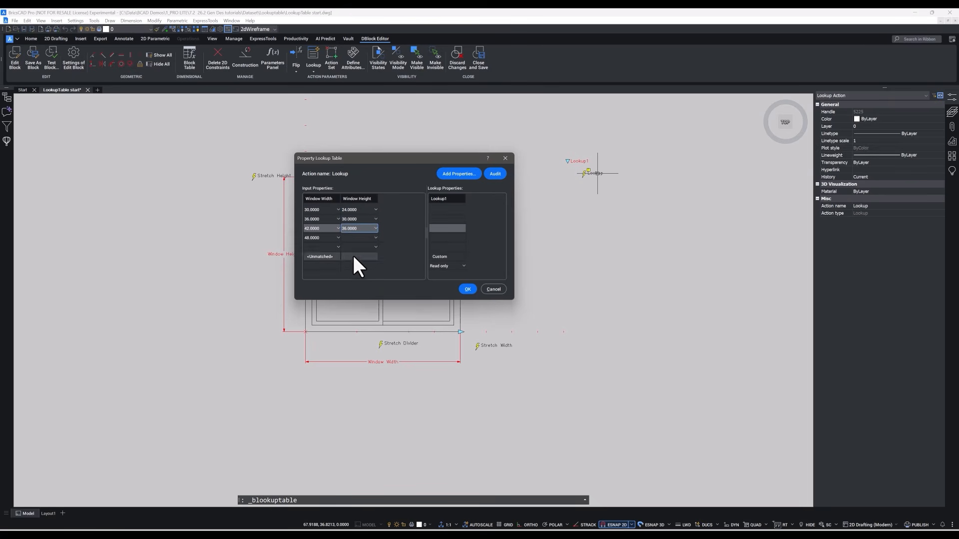
pyautogui.click(374, 237)
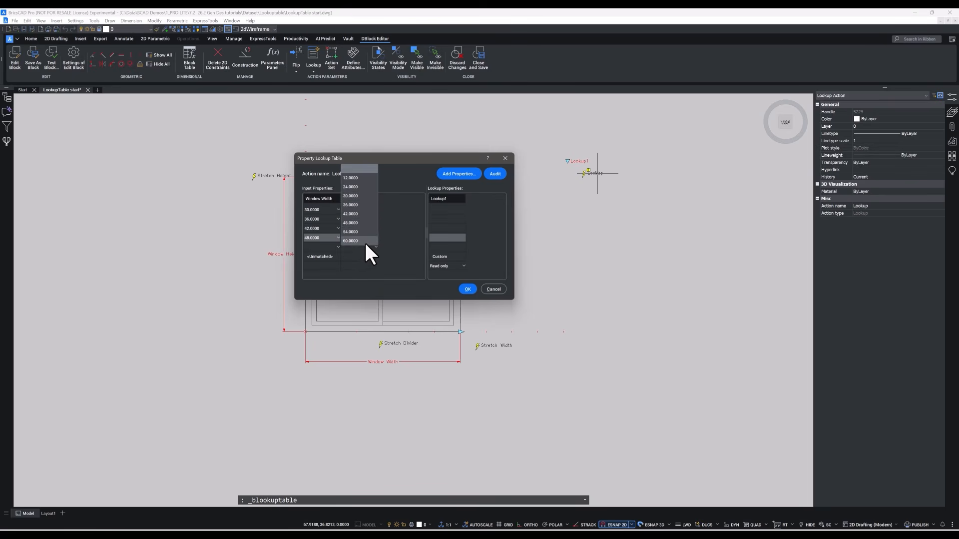
pyautogui.click(359, 215)
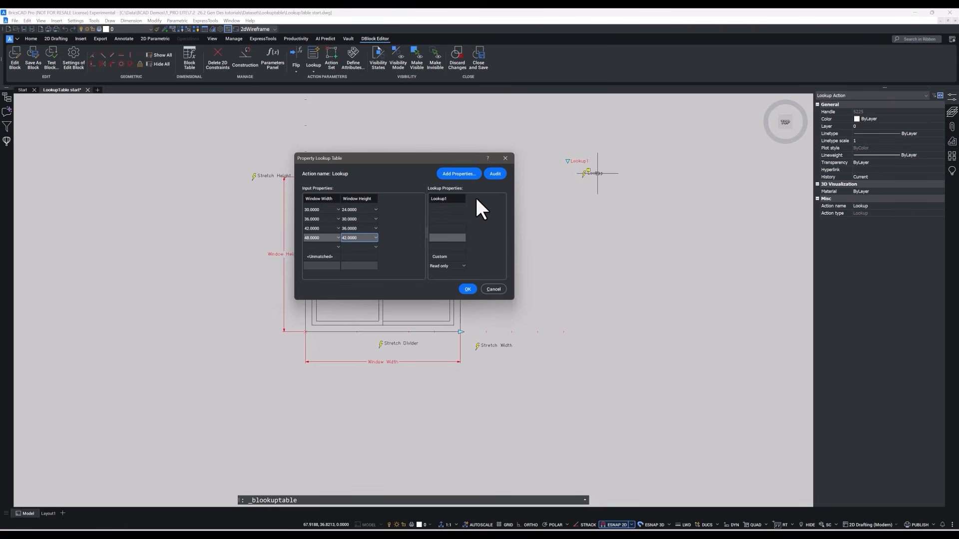
# Step: Label the four Lookup1 rows 30x24, 36x30, 42x36 and 48x42 to match their widths and heights
pyautogui.click(452, 210)
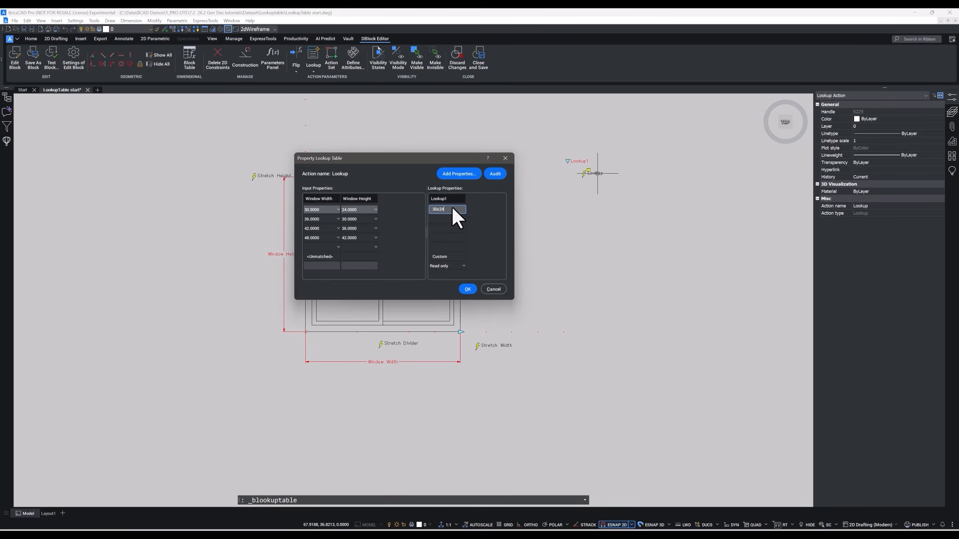
pyautogui.click(452, 219)
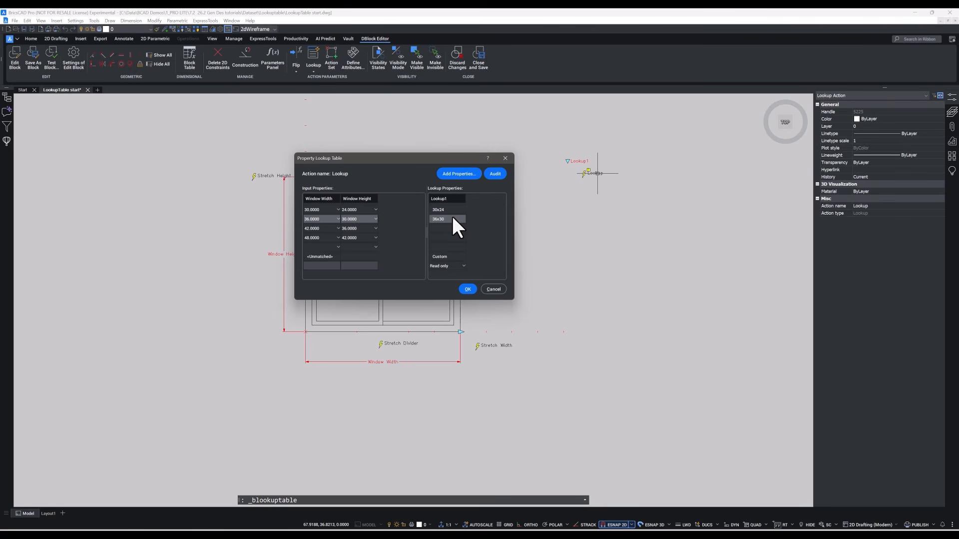
pyautogui.click(453, 227)
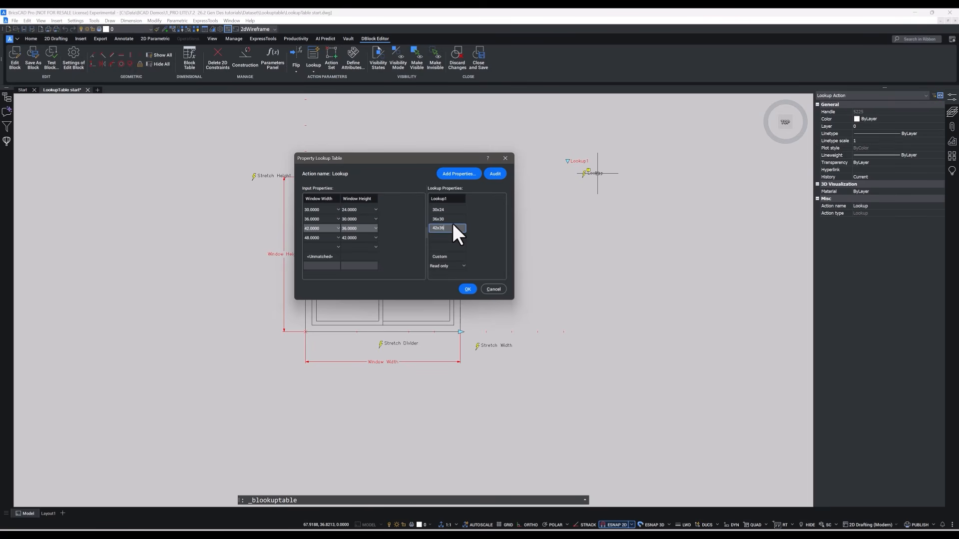
pyautogui.click(455, 237)
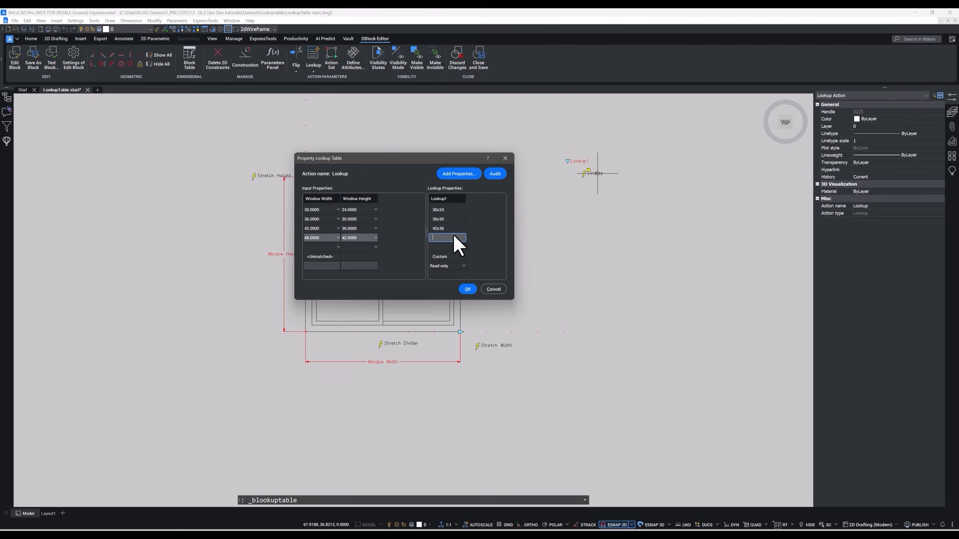
pyautogui.write('48x42')
pyautogui.press('Return')
# Step: Audit the property lookup table for errors and accept it
pyautogui.click(497, 174)
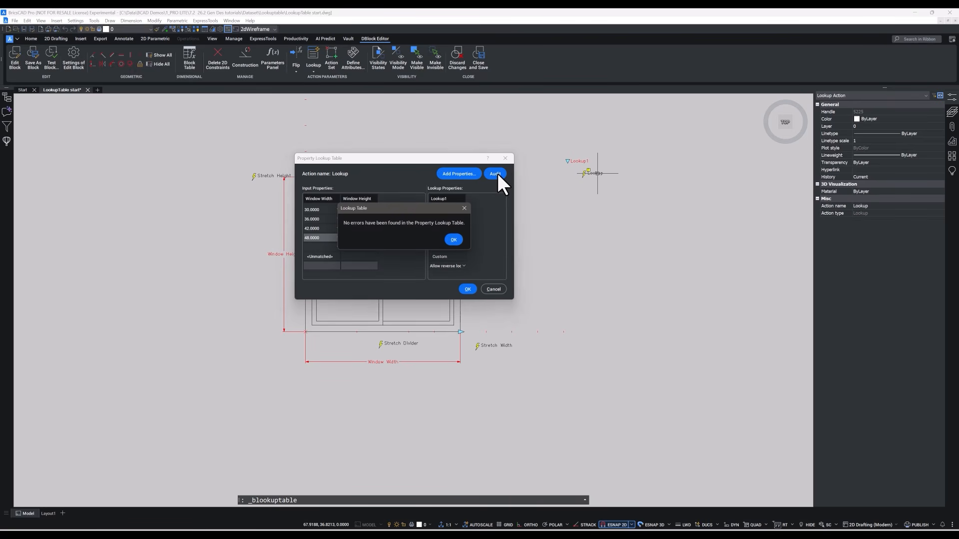
pyautogui.click(457, 240)
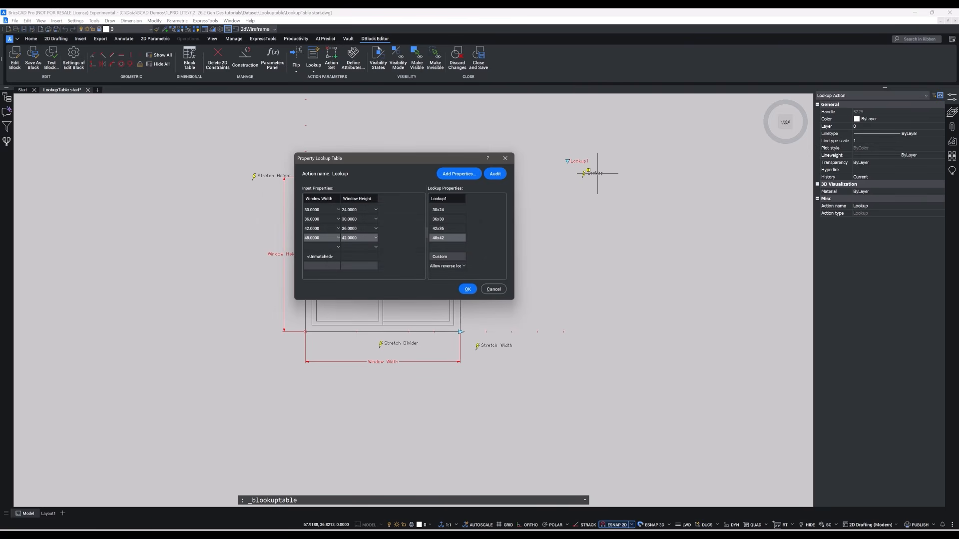
pyautogui.click(467, 290)
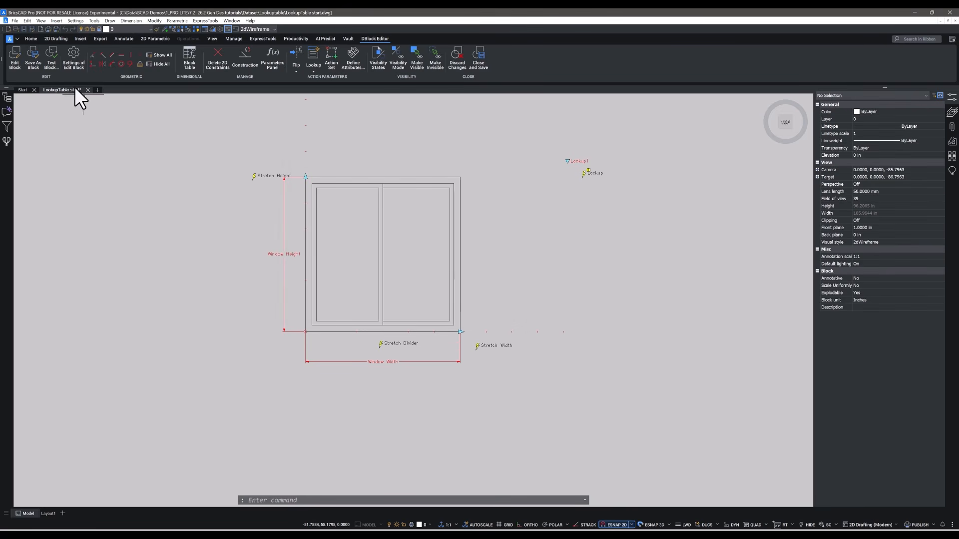
# Step: Open the window block in a test drawing and use its lookup grip to try sizes 36x30 and 42x36
pyautogui.click(52, 64)
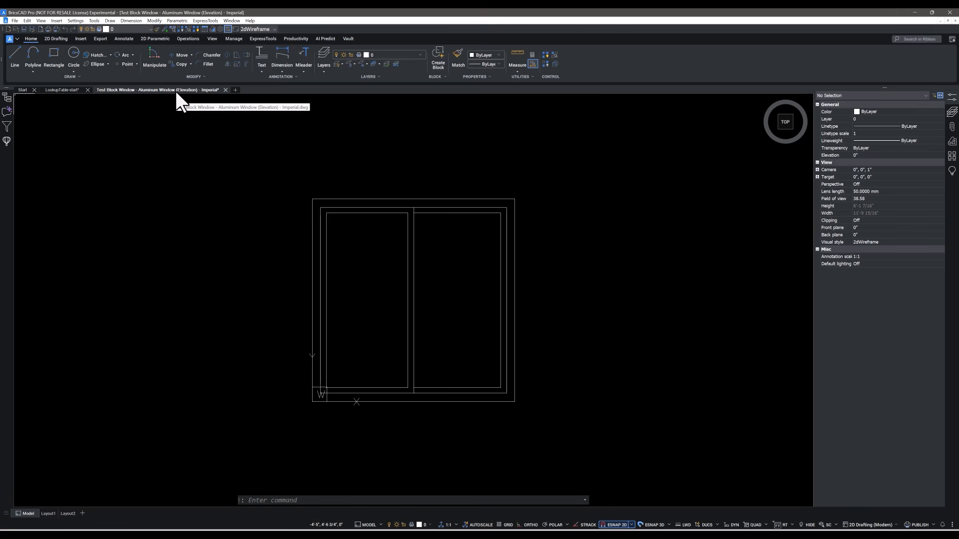
pyautogui.click(381, 199)
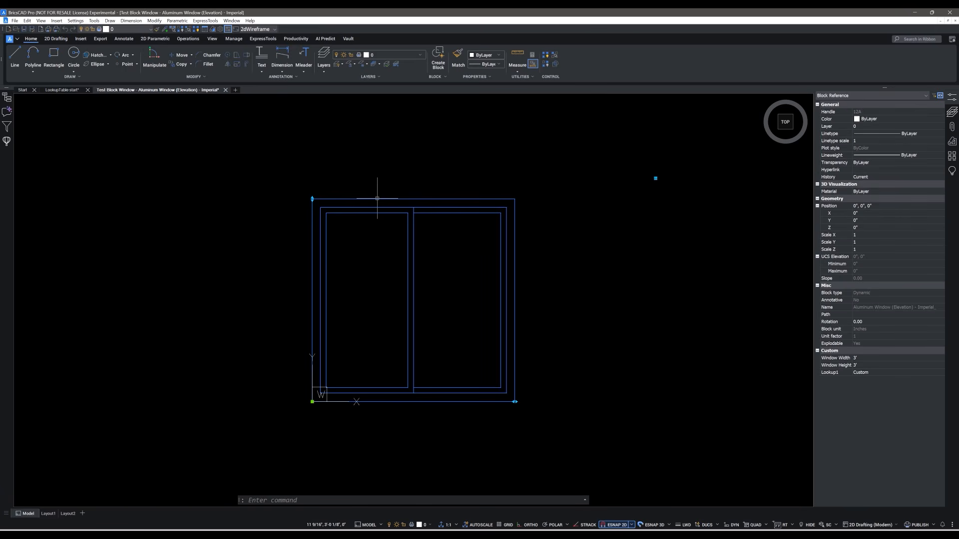
pyautogui.click(656, 178)
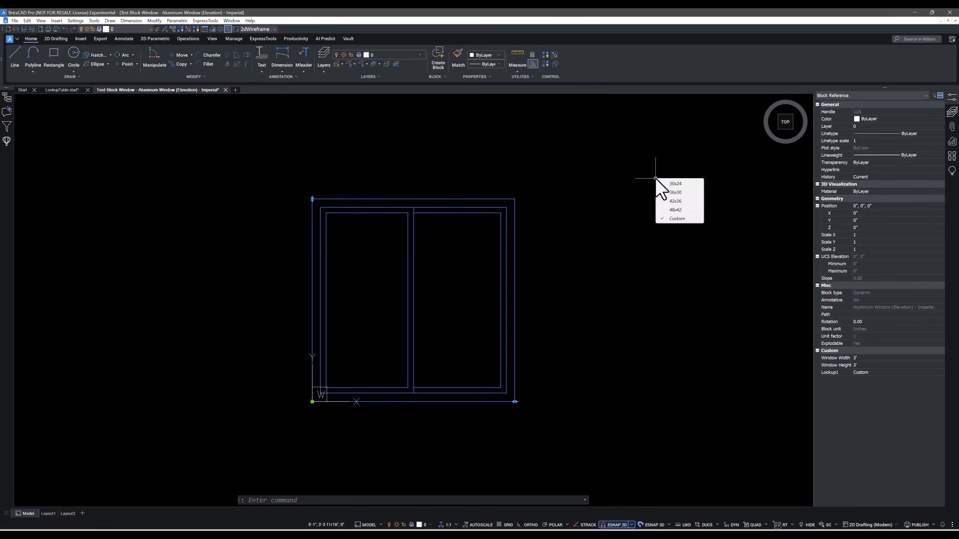
pyautogui.click(687, 192)
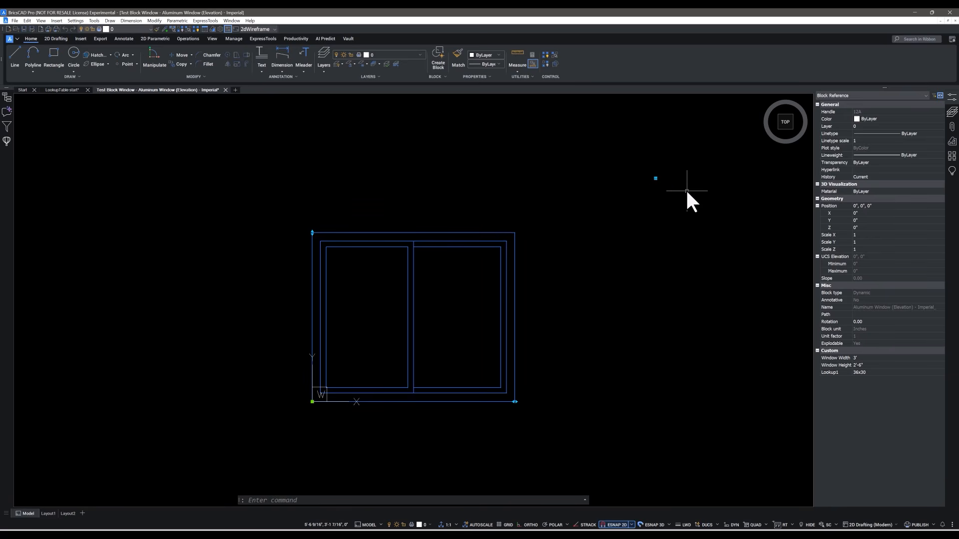
pyautogui.click(656, 179)
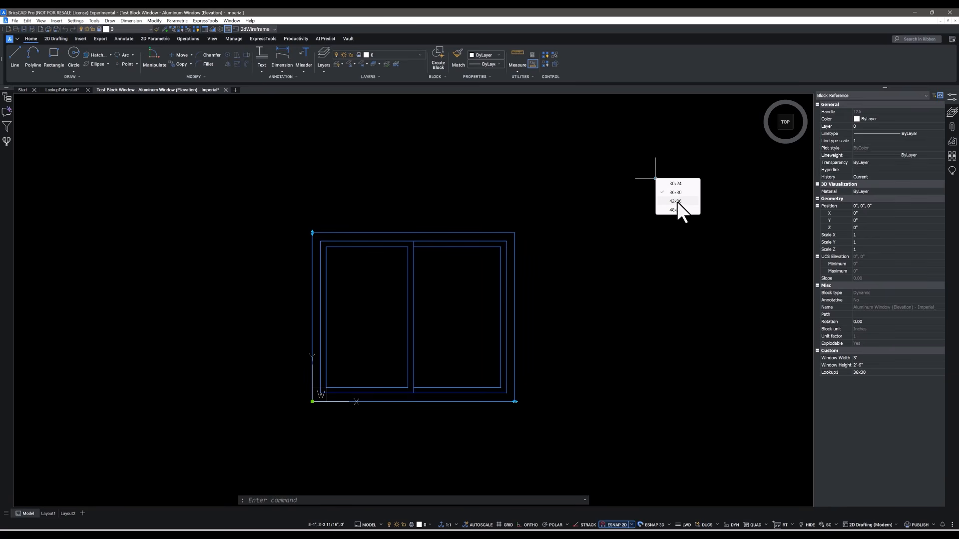
pyautogui.click(676, 201)
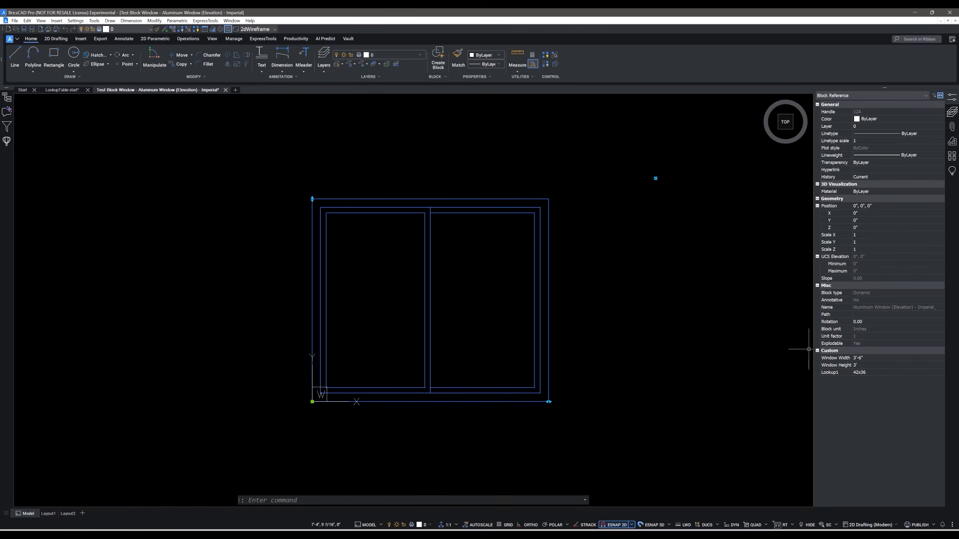
# Step: Try the 36x30 preset through the test block's Lookup1 property, finishing with Lookup1 set to 48x42
pyautogui.click(877, 371)
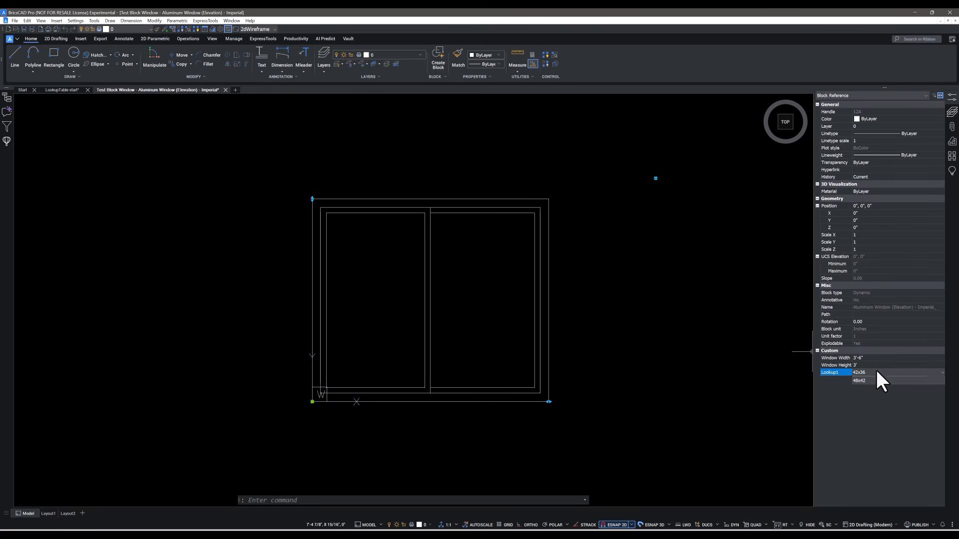
pyautogui.click(877, 386)
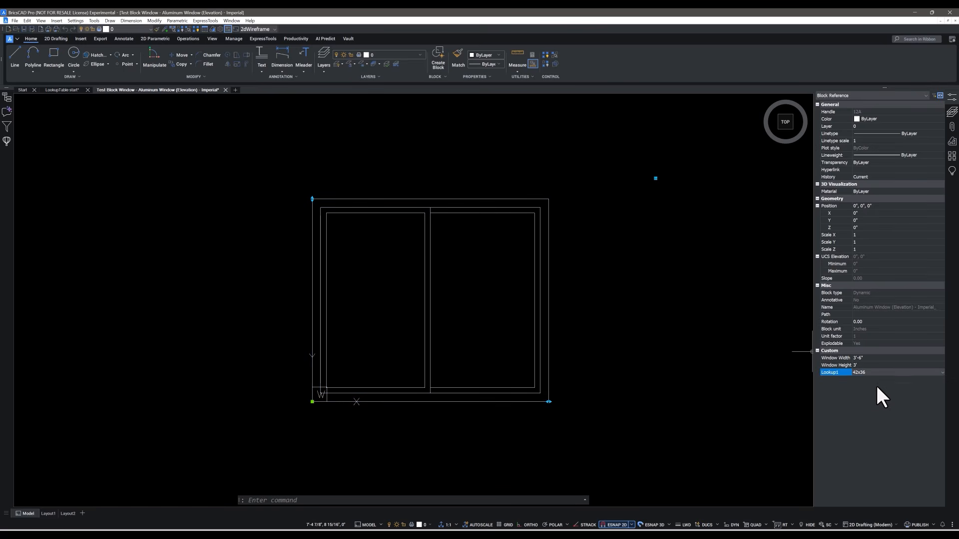
pyautogui.click(876, 370)
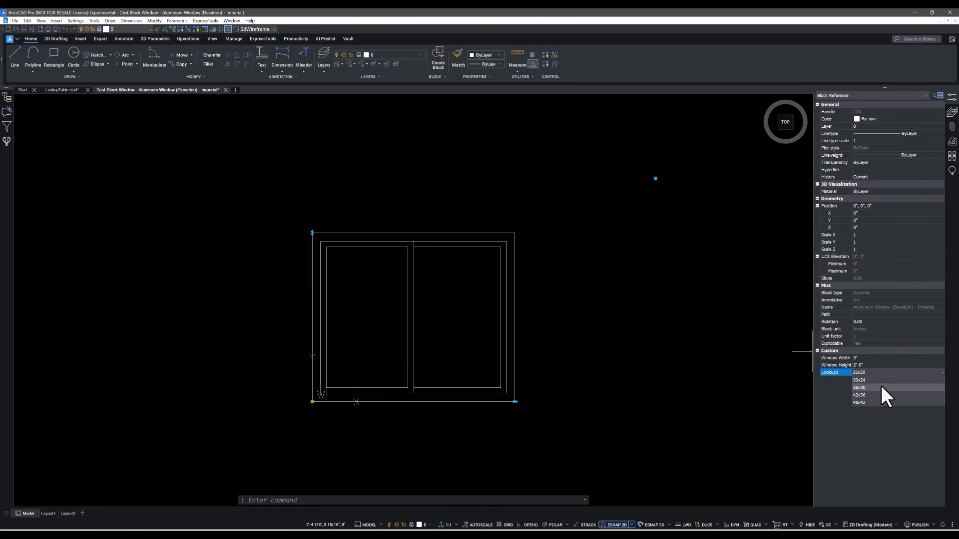
pyautogui.click(878, 402)
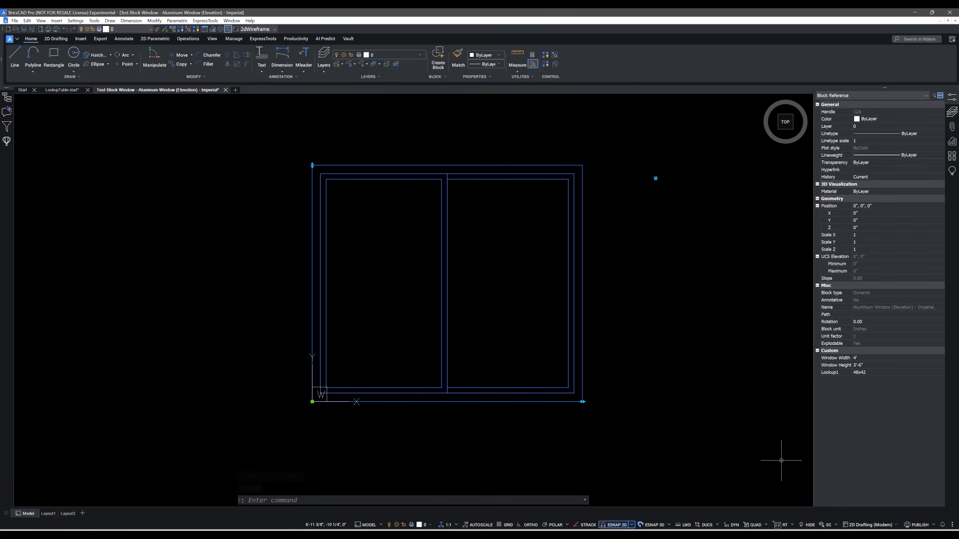
# Step: Close the test block drawing, then save the window block's changes and leave the block editor
pyautogui.press('Escape')
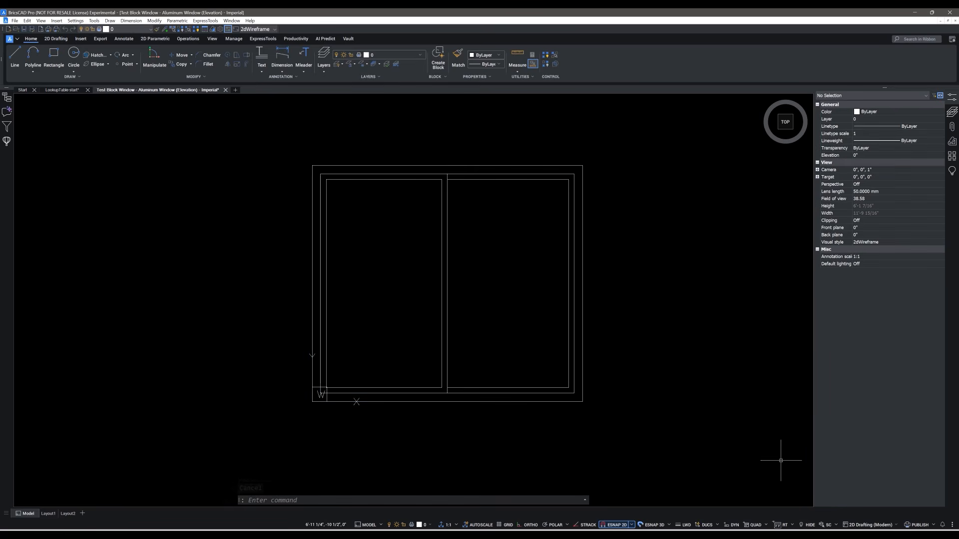
pyautogui.click(225, 90)
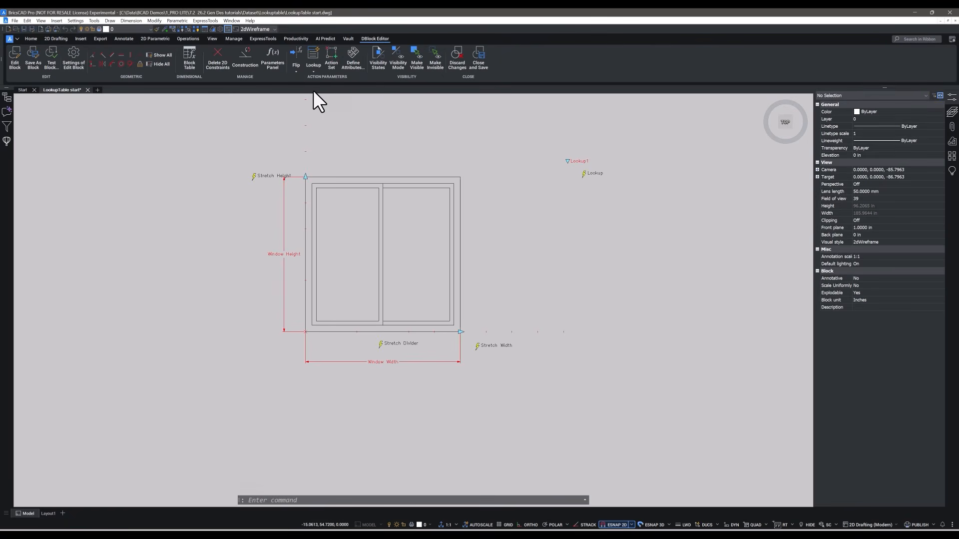
pyautogui.click(480, 55)
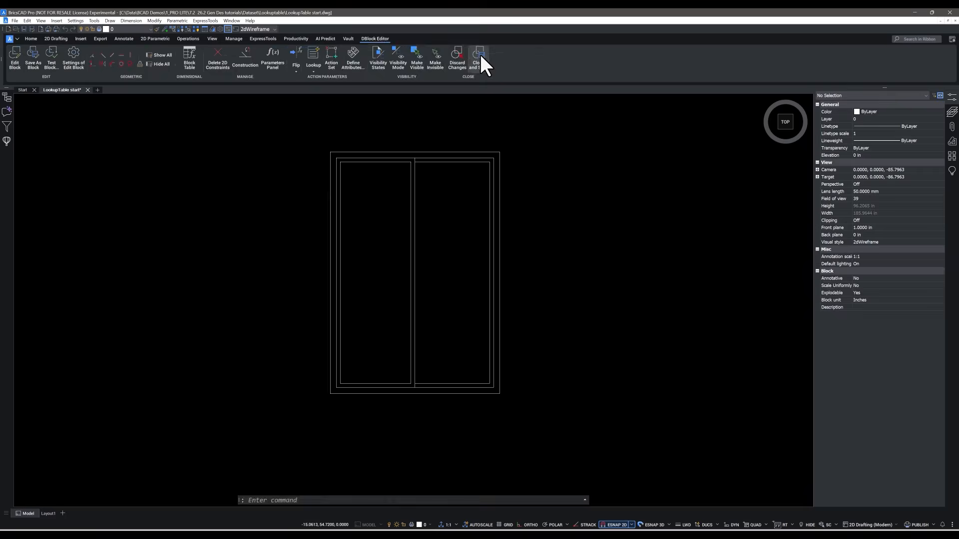
# Step: Resize the inserted window block to 42x36 with its lookup grip, then set its Lookup1 property to 48x42
pyautogui.click(382, 151)
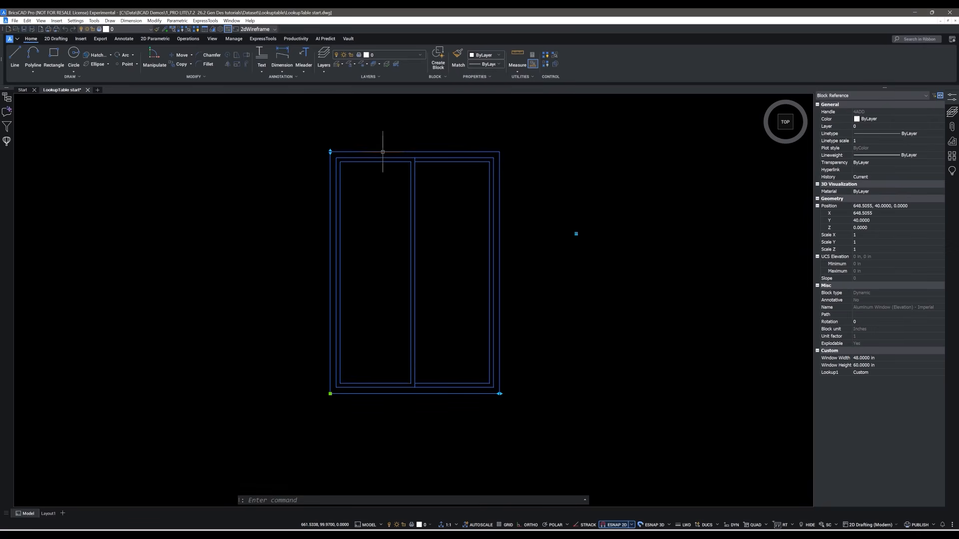
pyautogui.click(576, 234)
pyautogui.click(597, 256)
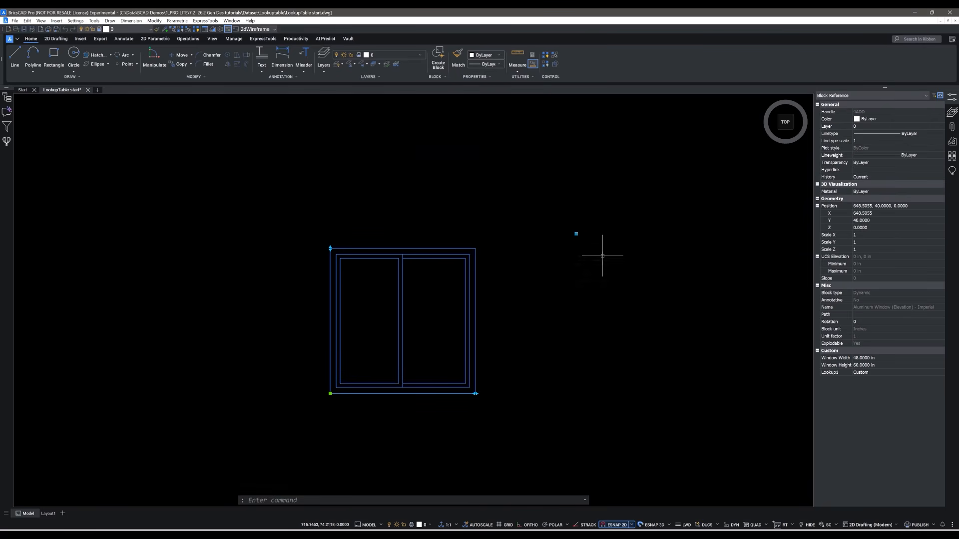
pyautogui.click(872, 372)
pyautogui.click(889, 373)
pyautogui.click(893, 402)
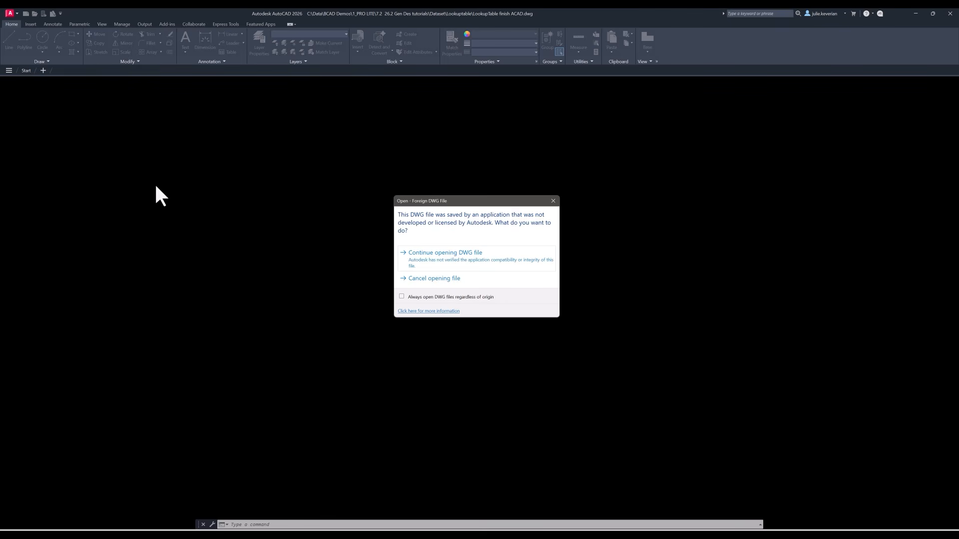
# Step: Continue opening LookupTable finish ACAD.dwg in AutoCAD and use the window block's lookup grip to apply 36x30, then 48x42
pyautogui.click(442, 257)
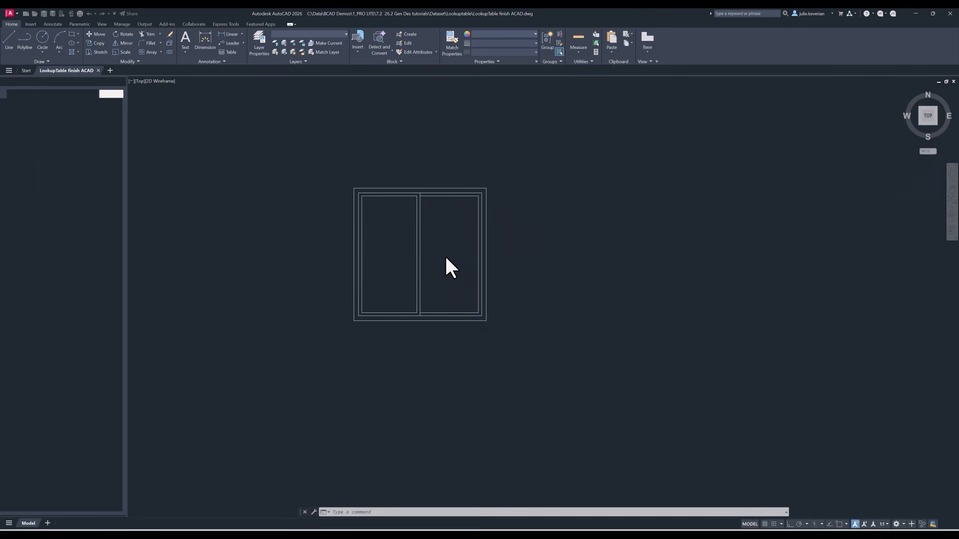
pyautogui.click(400, 189)
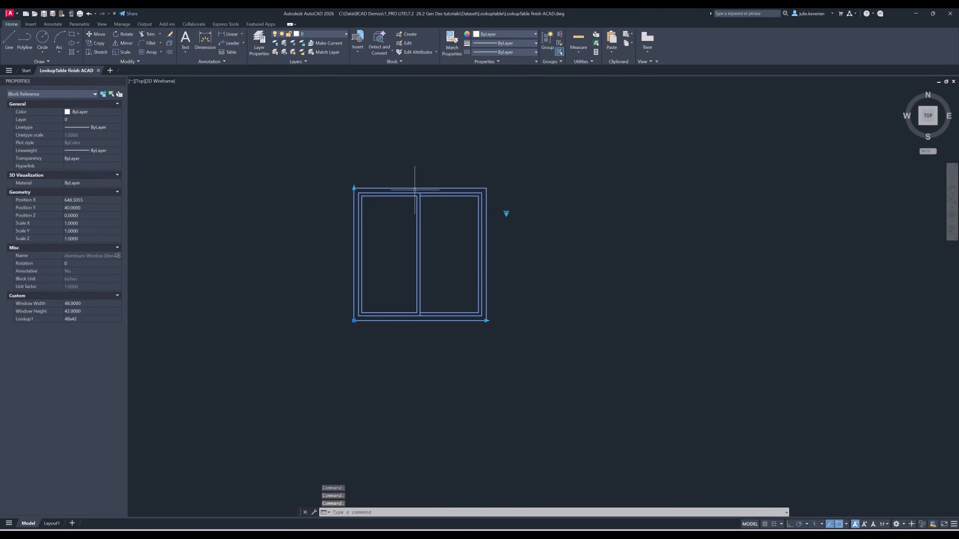
pyautogui.click(506, 213)
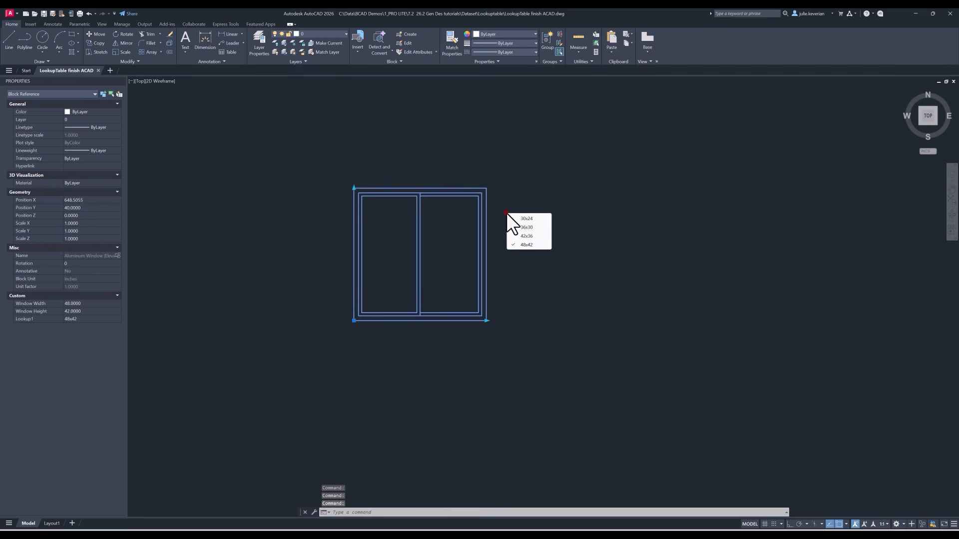
pyautogui.click(538, 227)
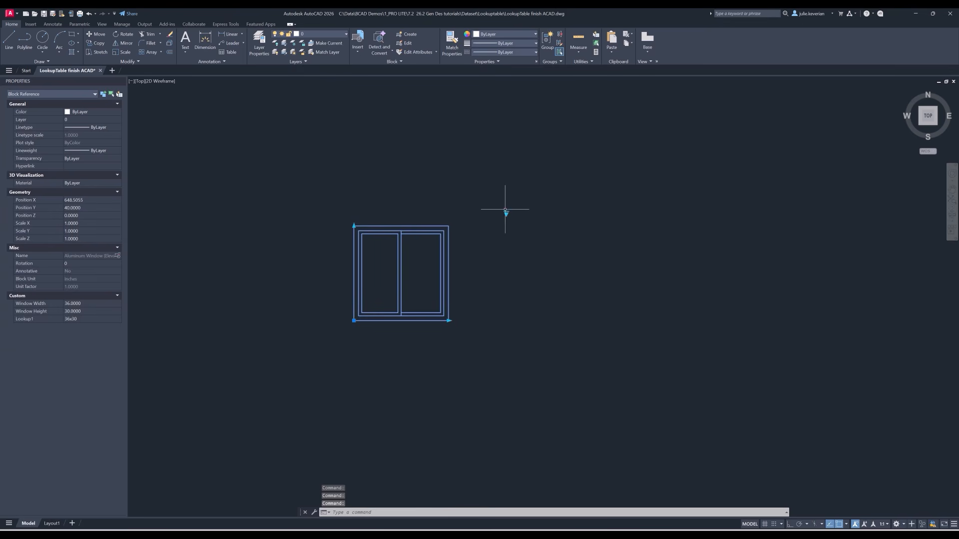
pyautogui.click(505, 213)
pyautogui.click(528, 244)
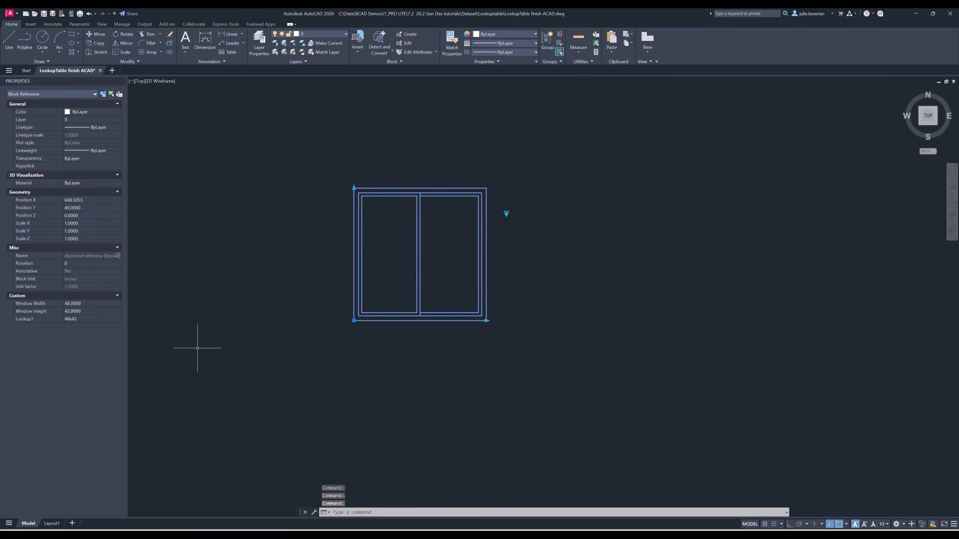
# Step: Set the window block's Lookup1 property to 36x30
pyautogui.click(101, 318)
pyautogui.click(101, 318)
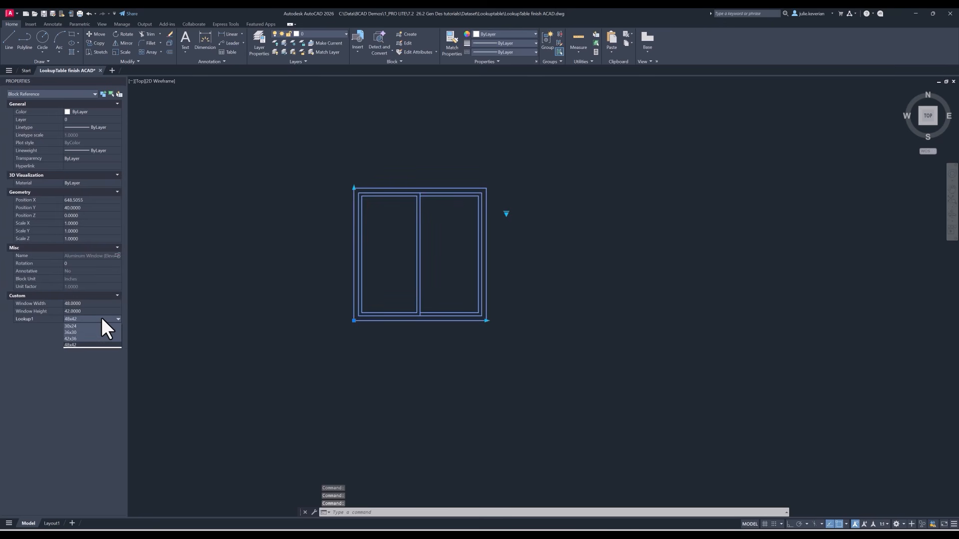
pyautogui.click(88, 331)
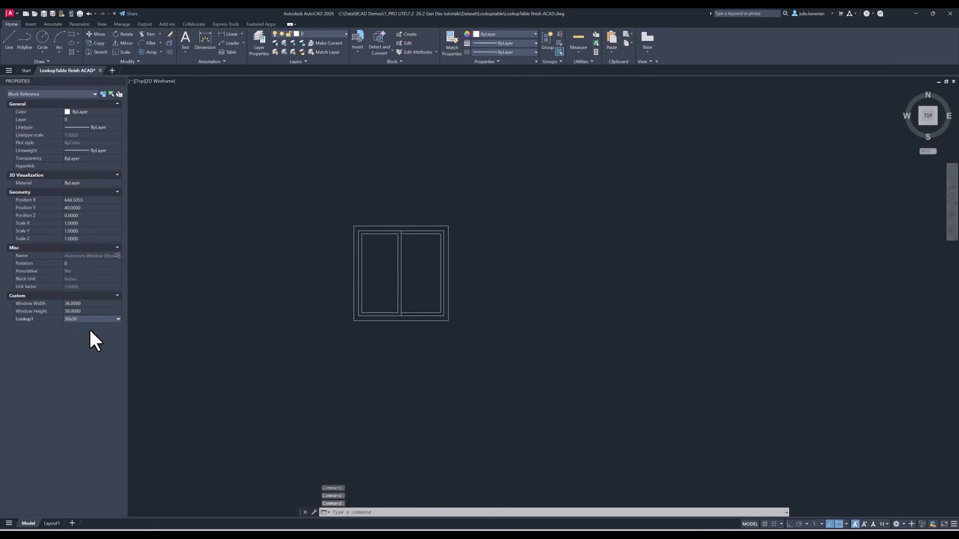